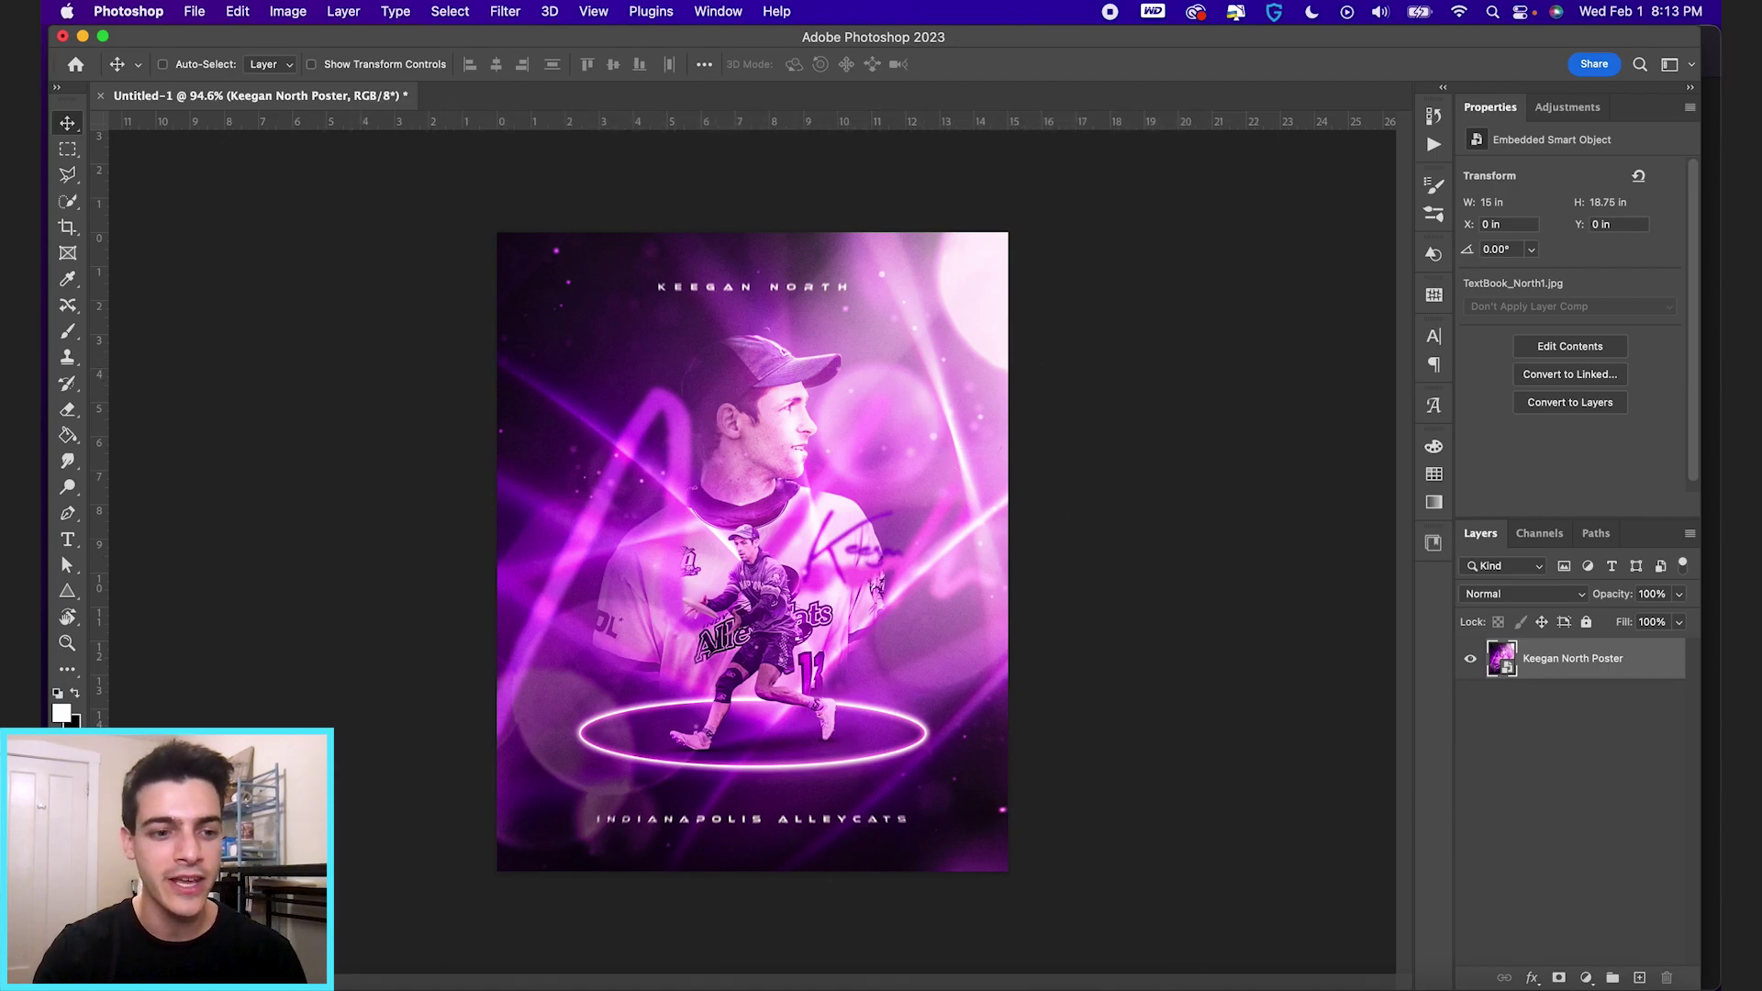
key("super+Tab")
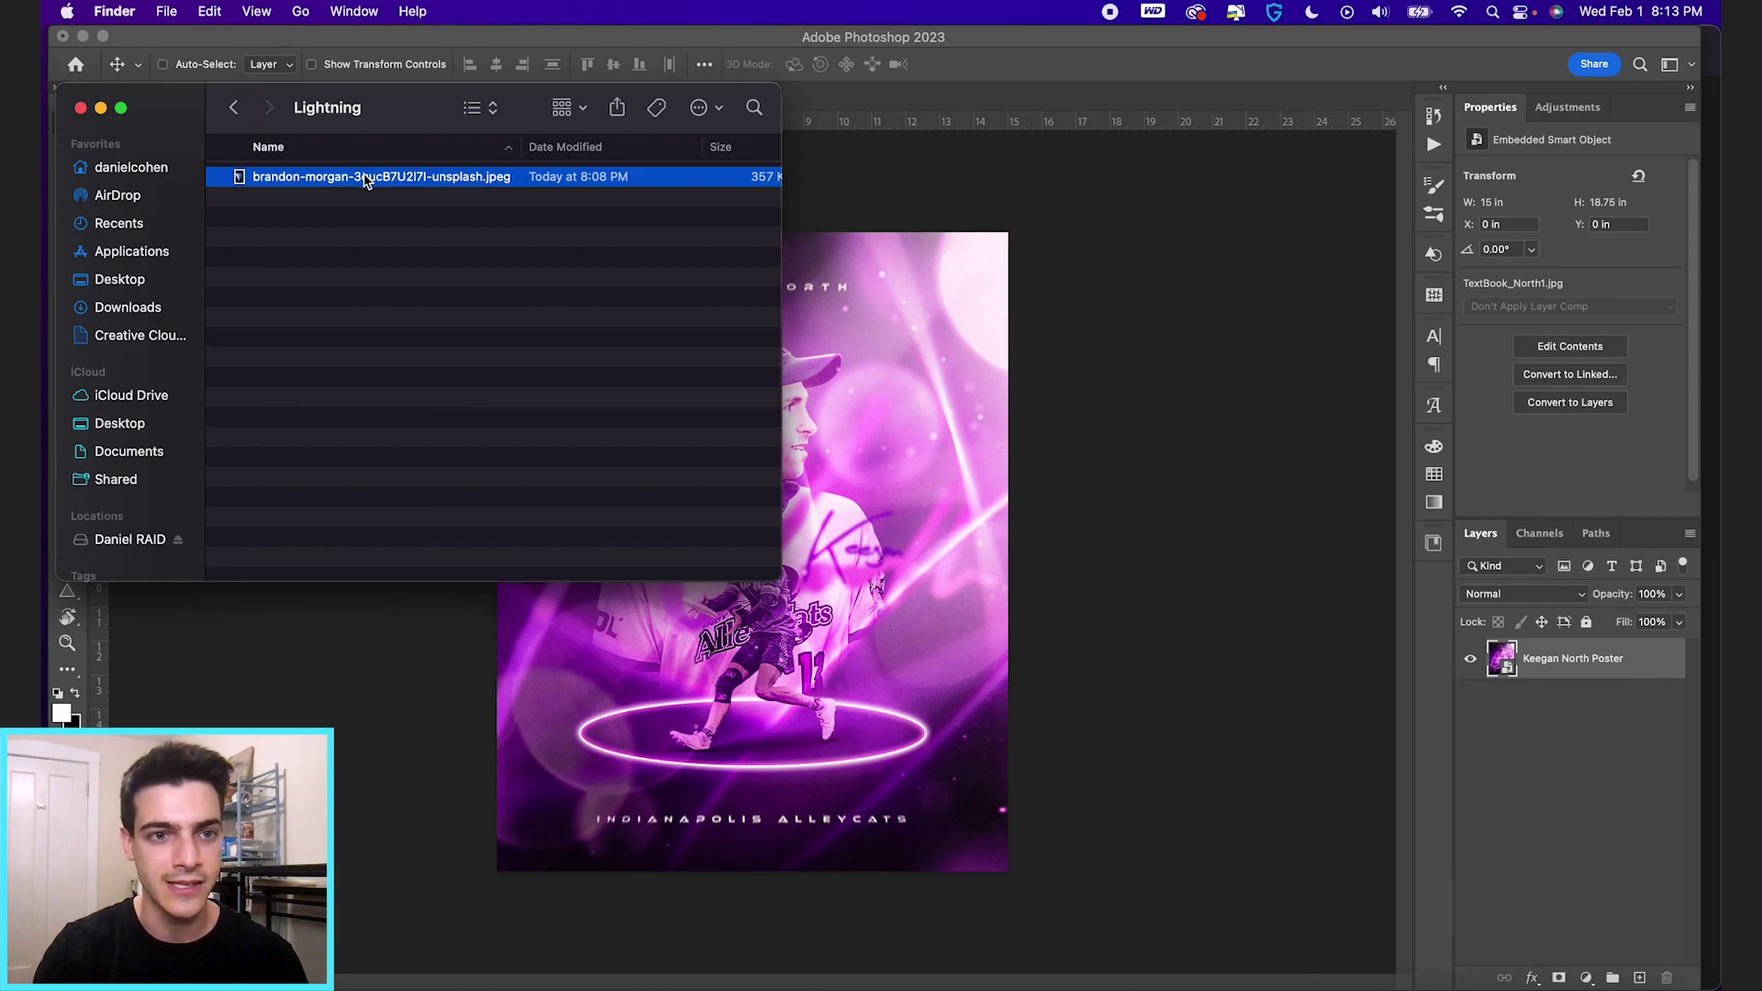
left_click_drag(364, 179, 611, 670)
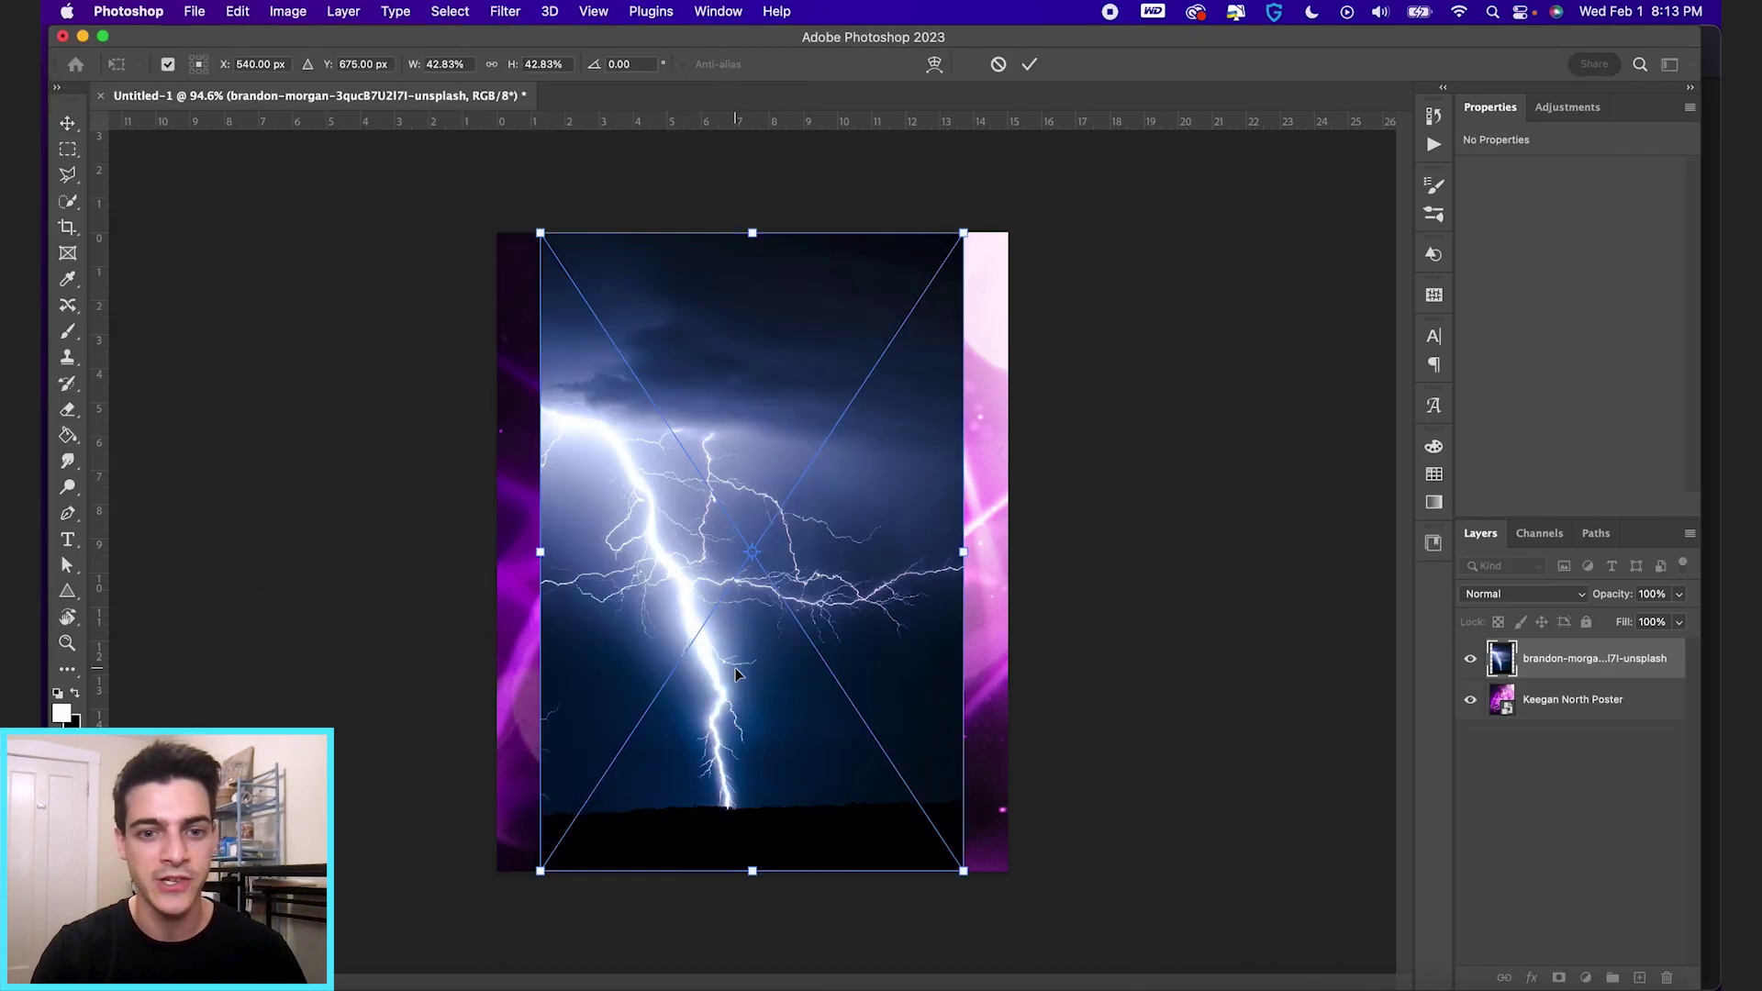
Step: Scale the placed lightning photo up to about 16.187 × 24.389 in so it fills the canvas
left_click_drag(968, 226, 1055, 176)
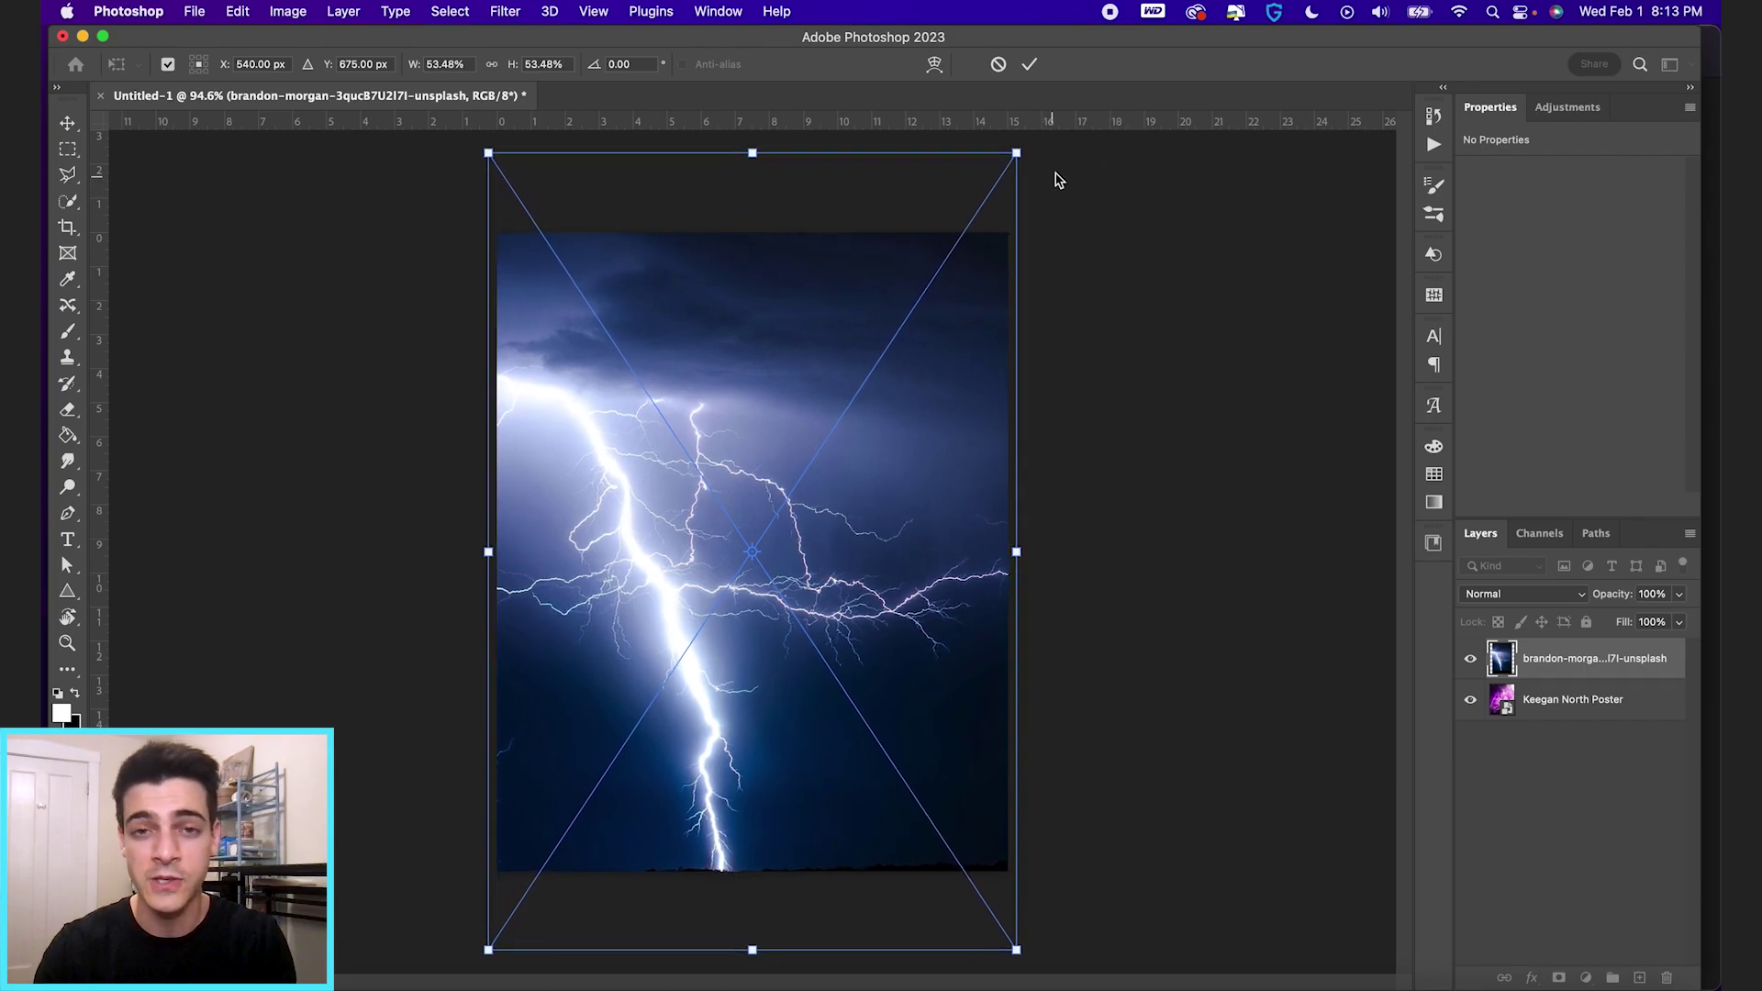
key("Return")
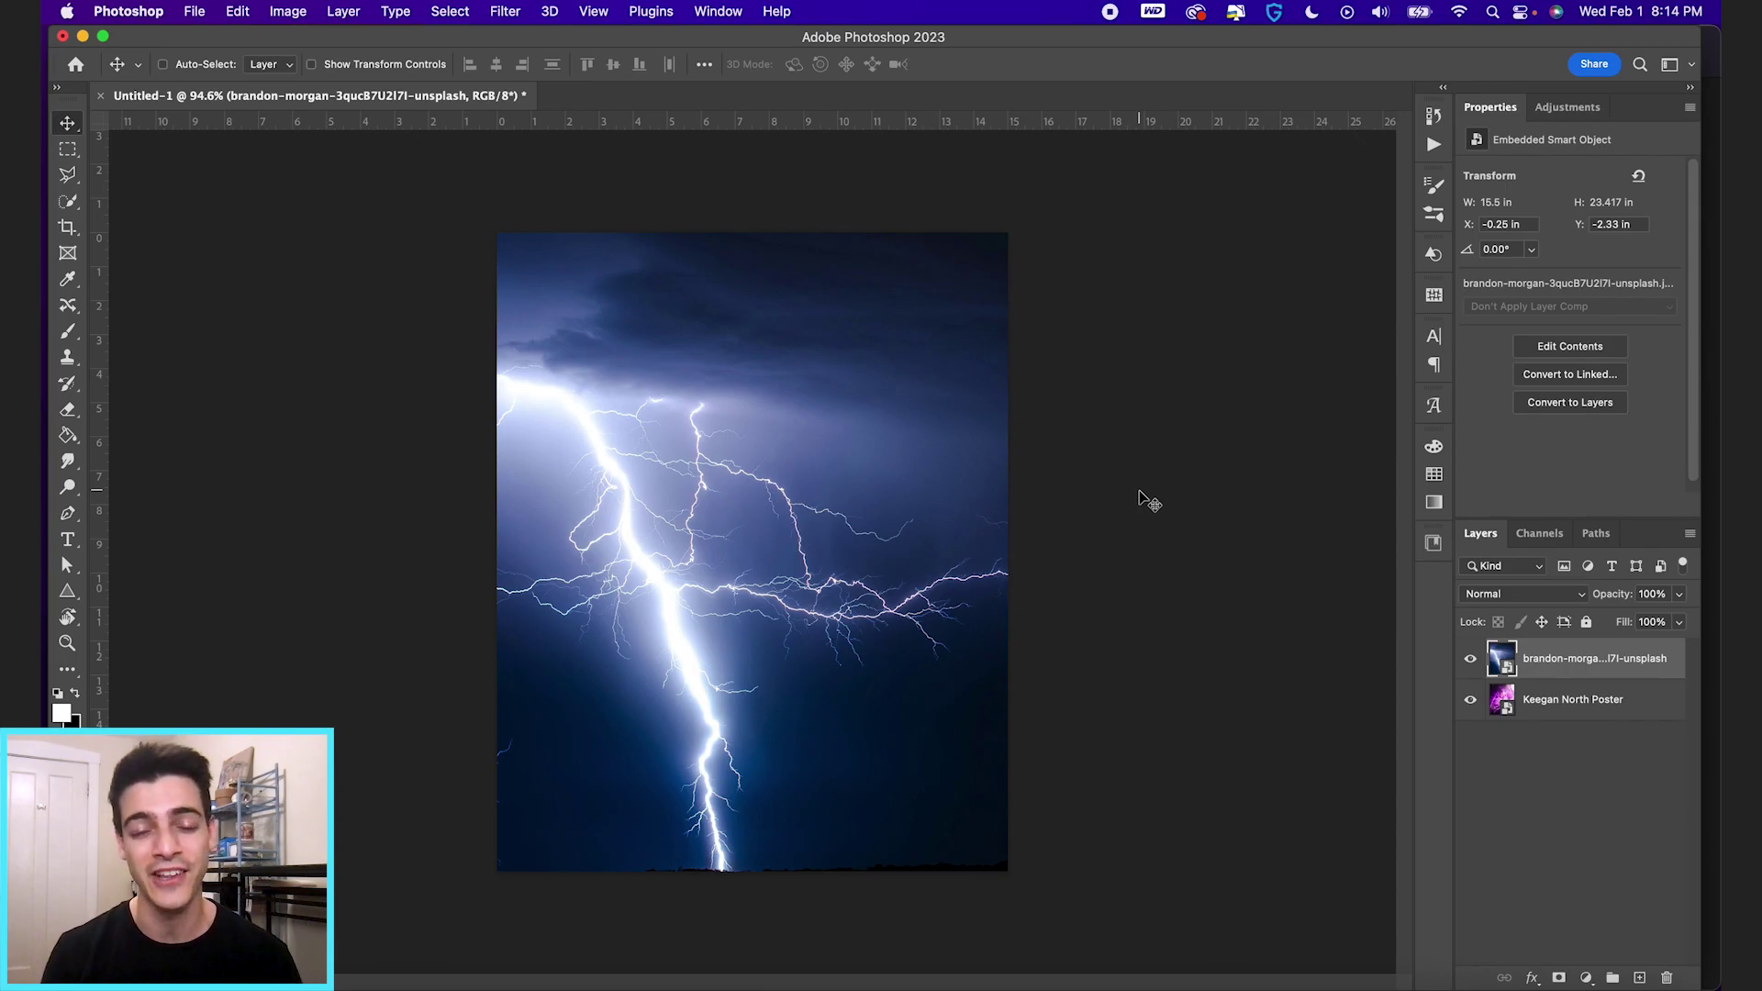
left_click_drag(1137, 495, 1250, 794)
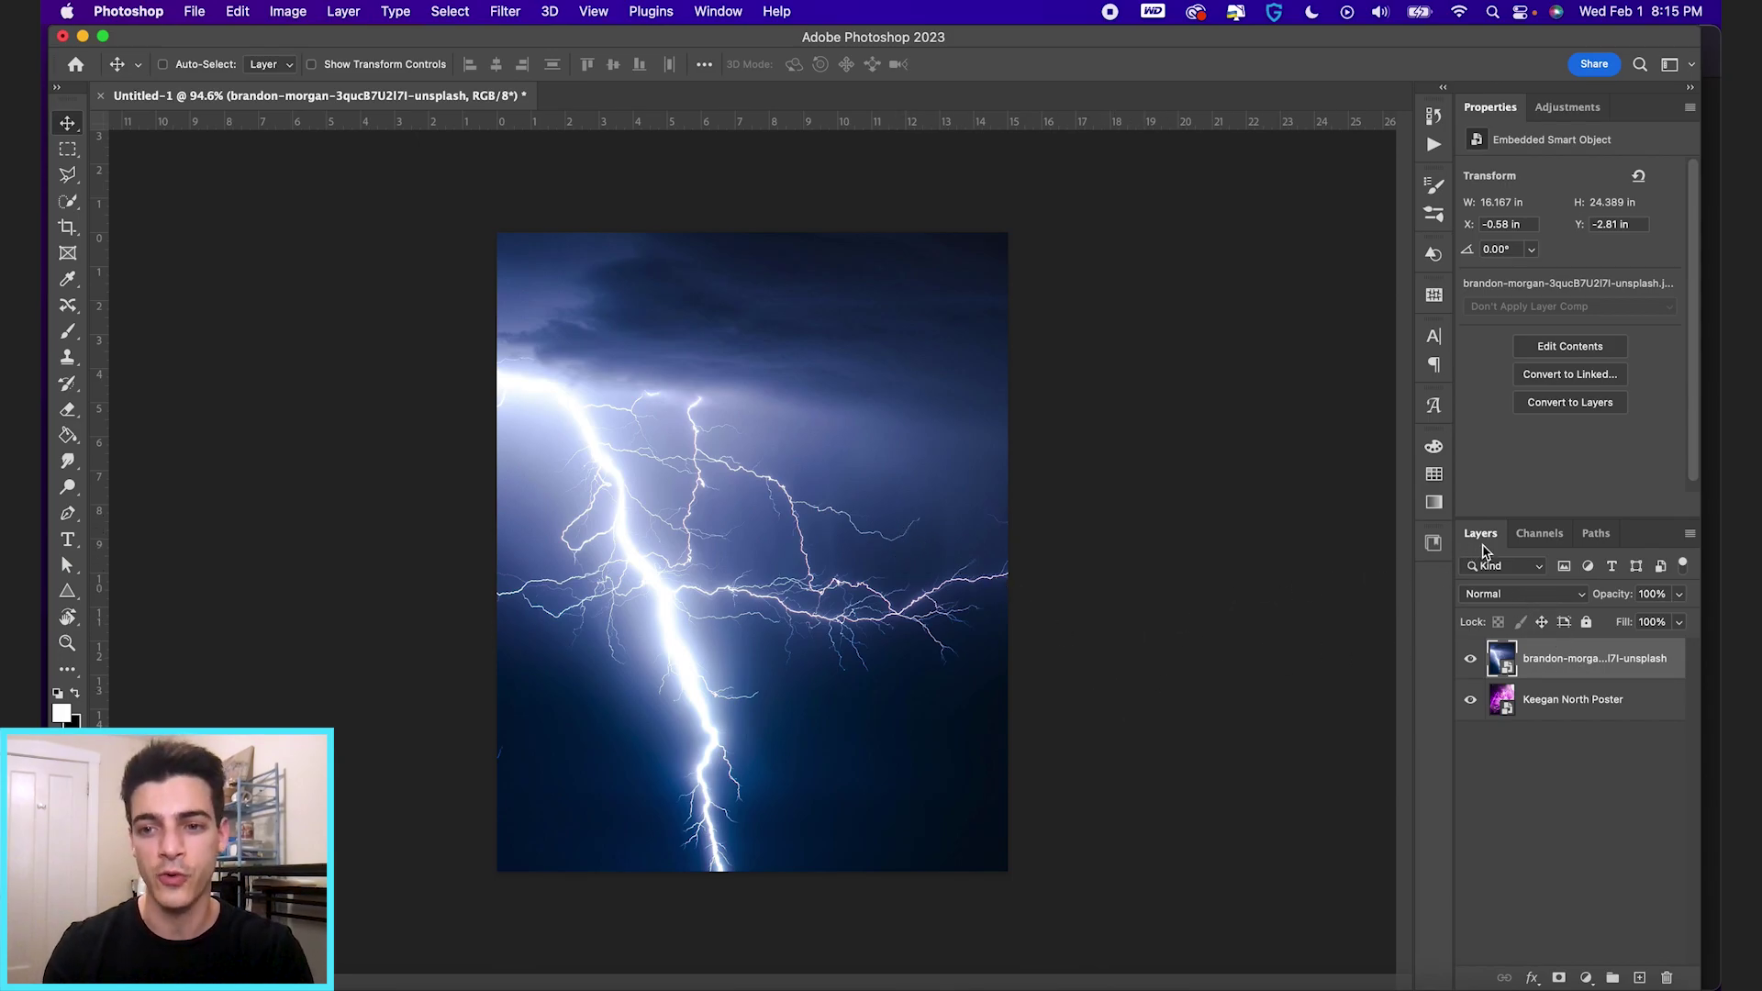
Step: Blend the lightning layer in Screen mode and nudge it across the poster
left_click(1496, 596)
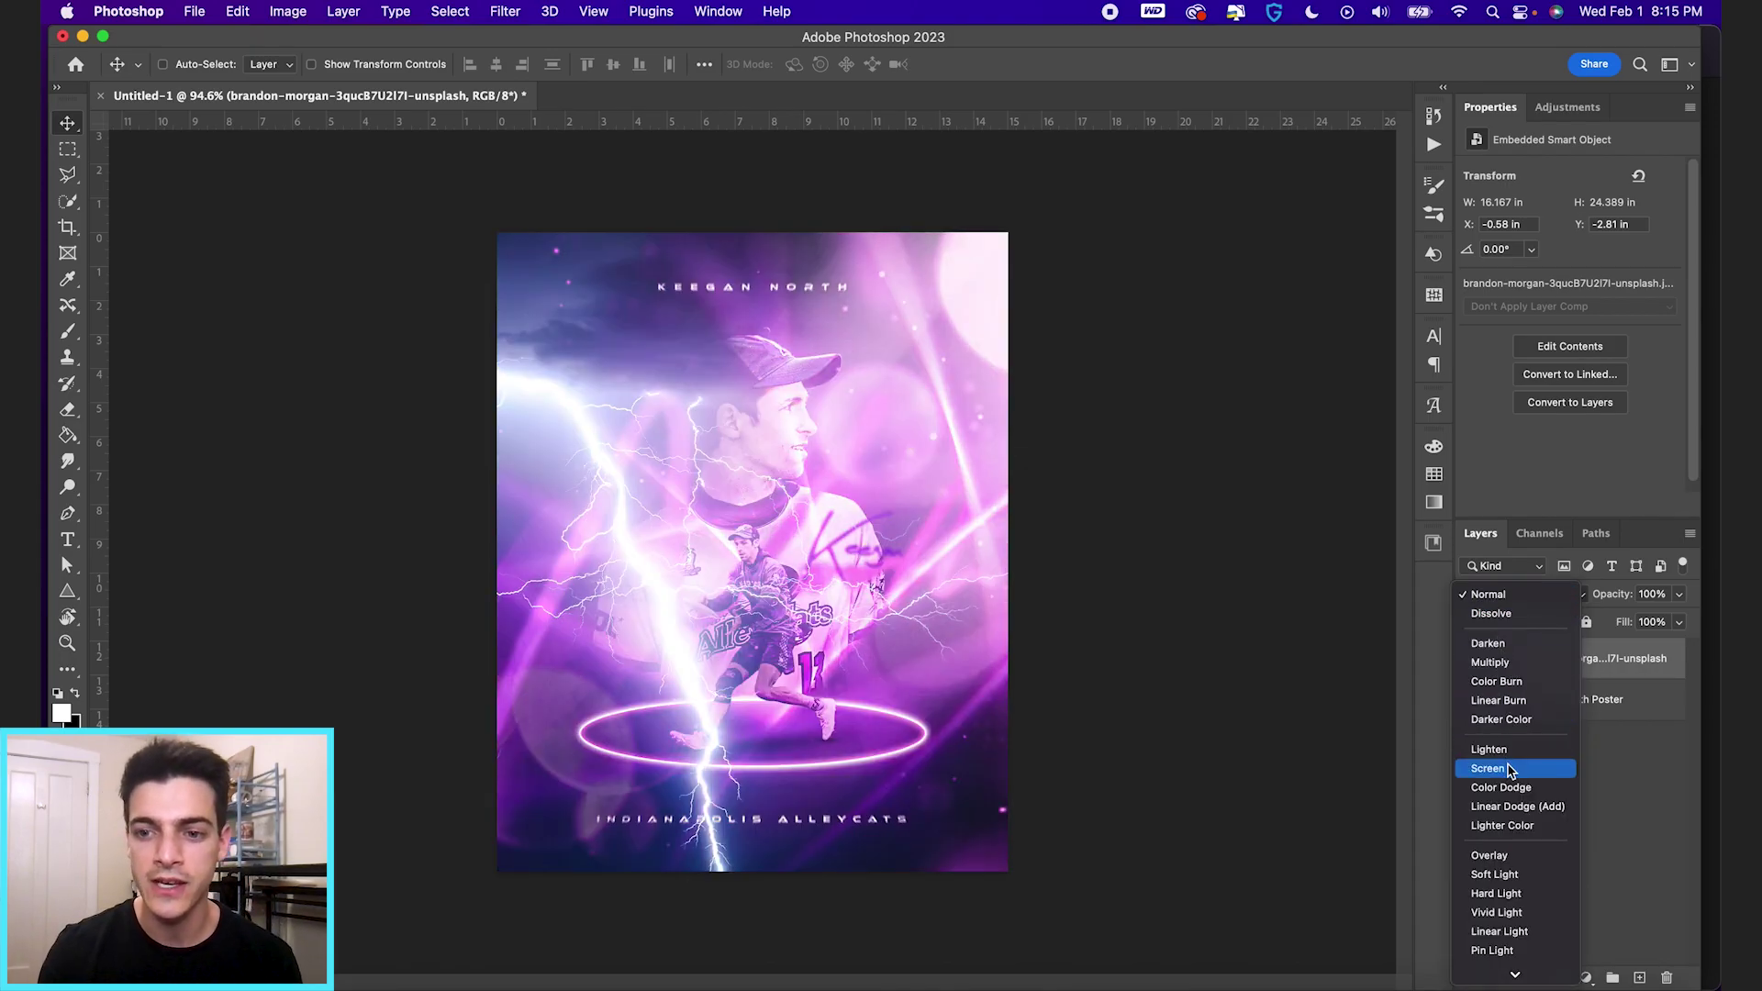
left_click(1508, 771)
mouse_move(657, 619)
left_mouse_down()
mouse_move(896, 547)
mouse_move(730, 574)
mouse_move(684, 642)
mouse_move(634, 633)
left_mouse_up()
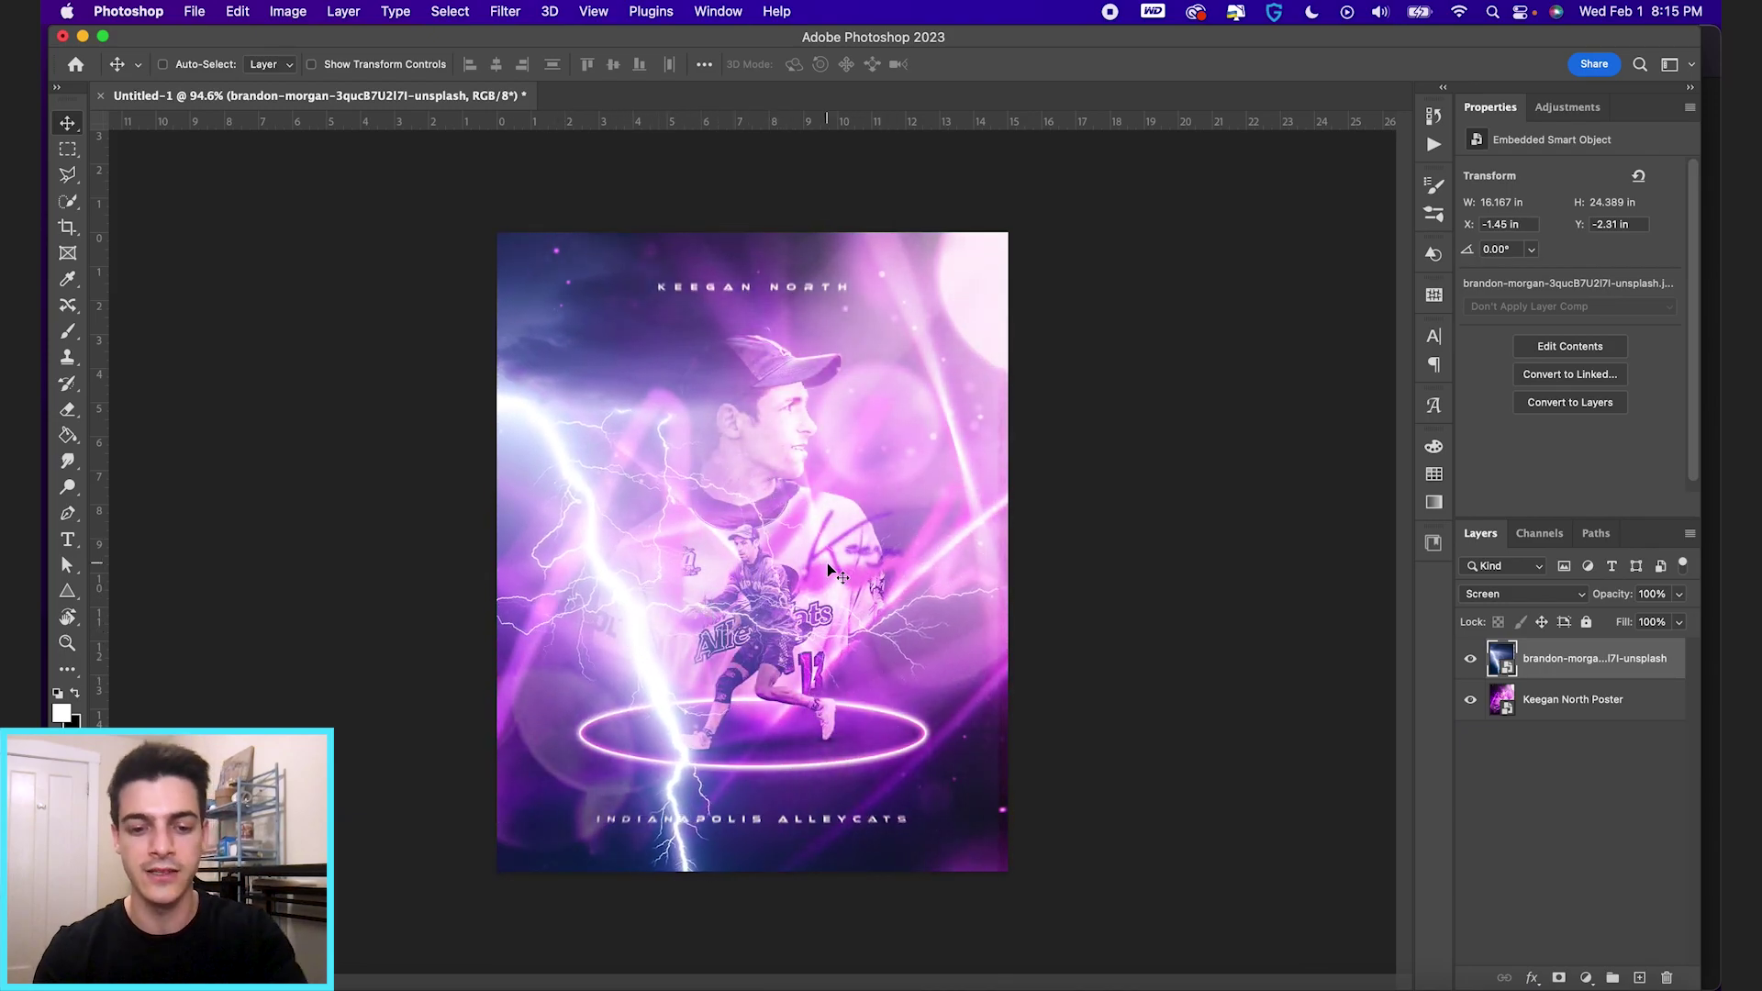
Step: Enlarge the lightning to 19.111 × 28.833 in and place a bolt down the poster's left side
key("super+t")
left_click_drag(1028, 131, 1088, 61)
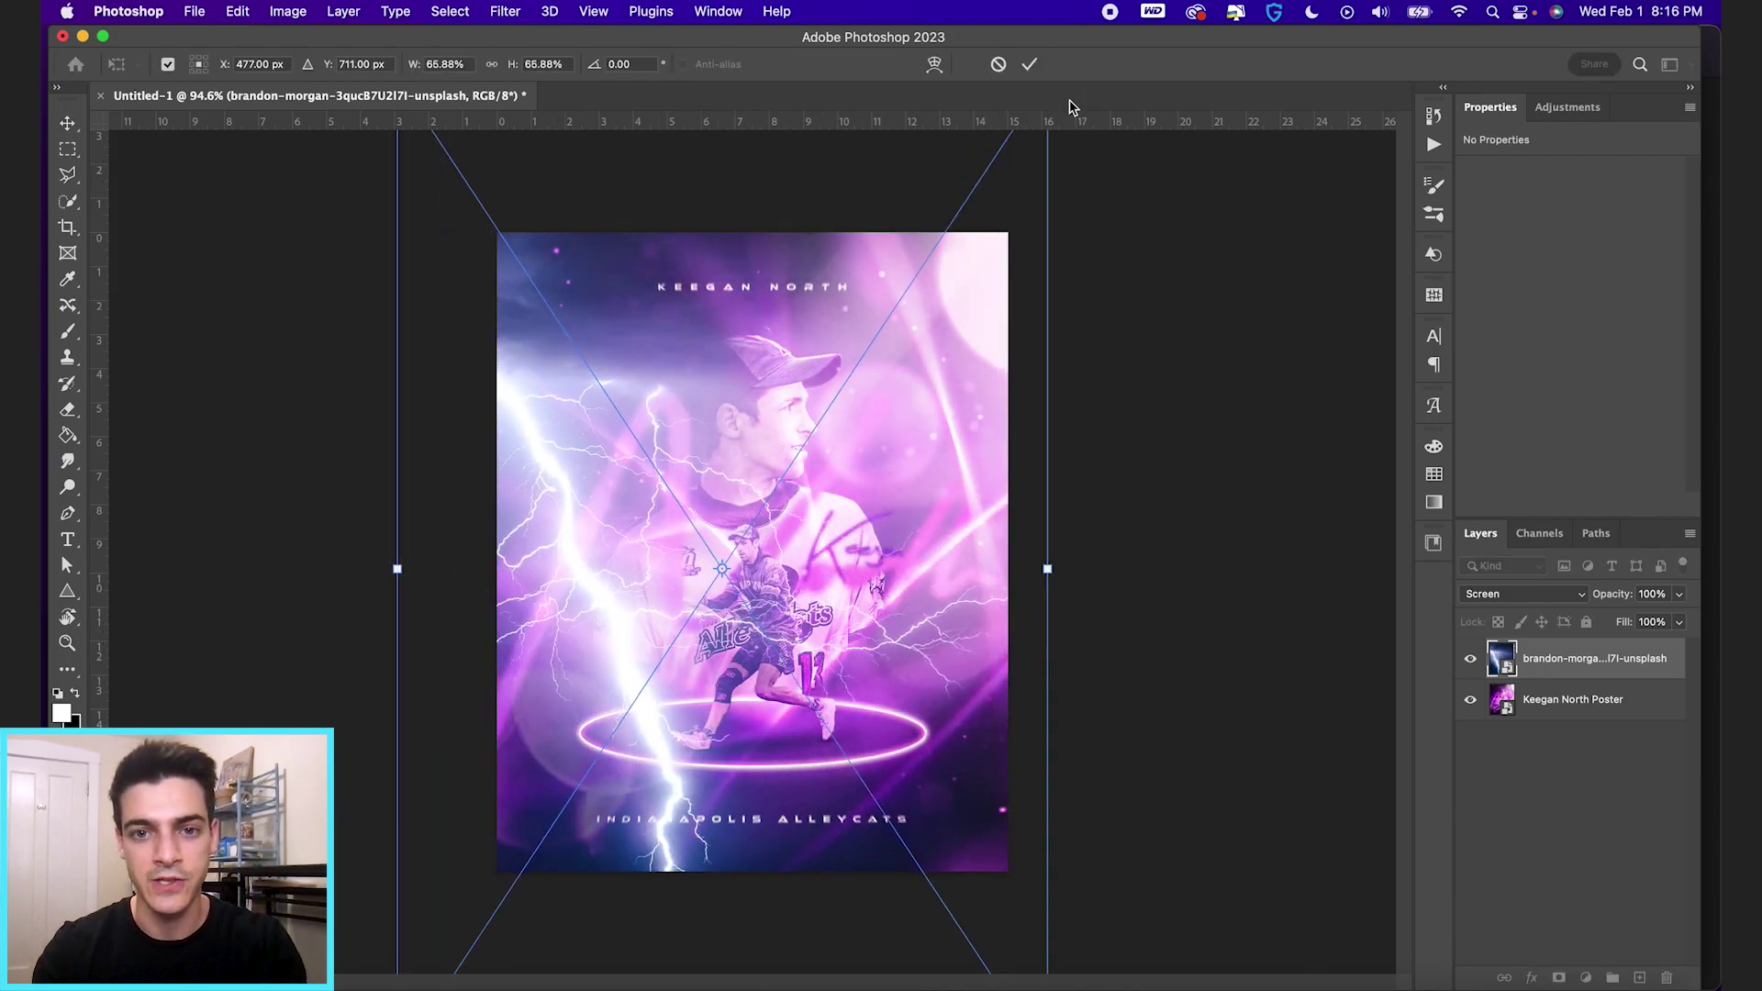
key("Return")
left_click_drag(1062, 413, 987, 438)
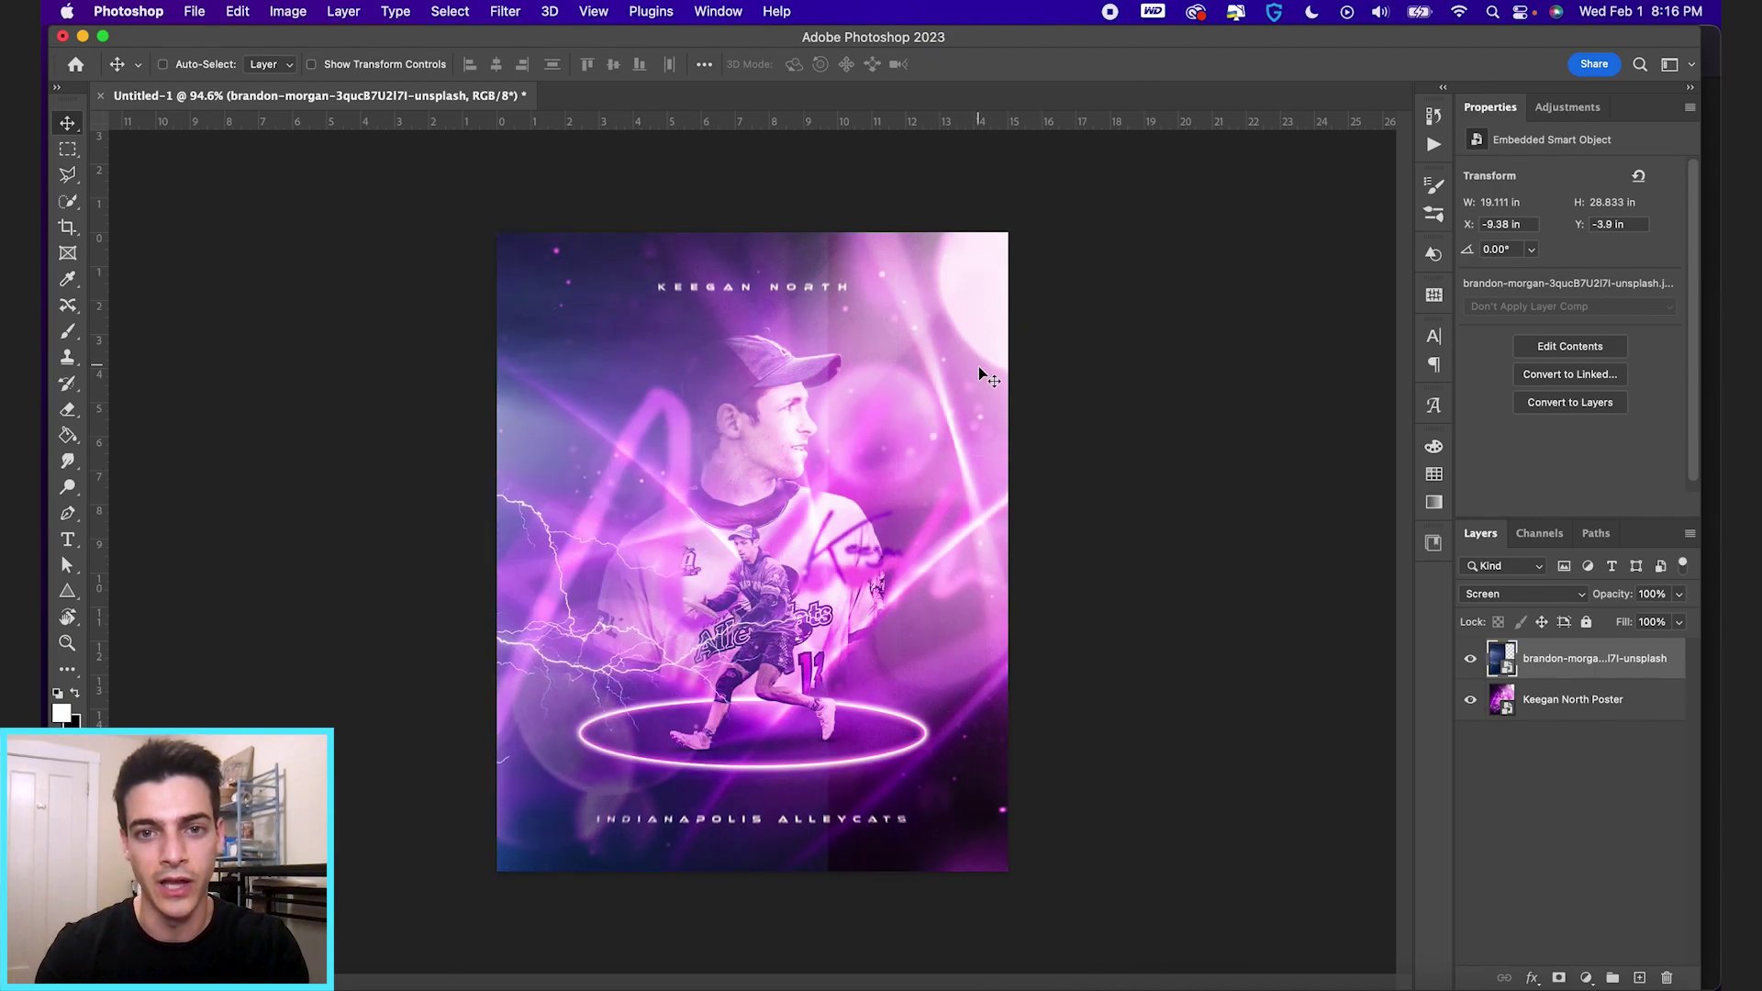
left_click_drag(876, 419, 945, 419)
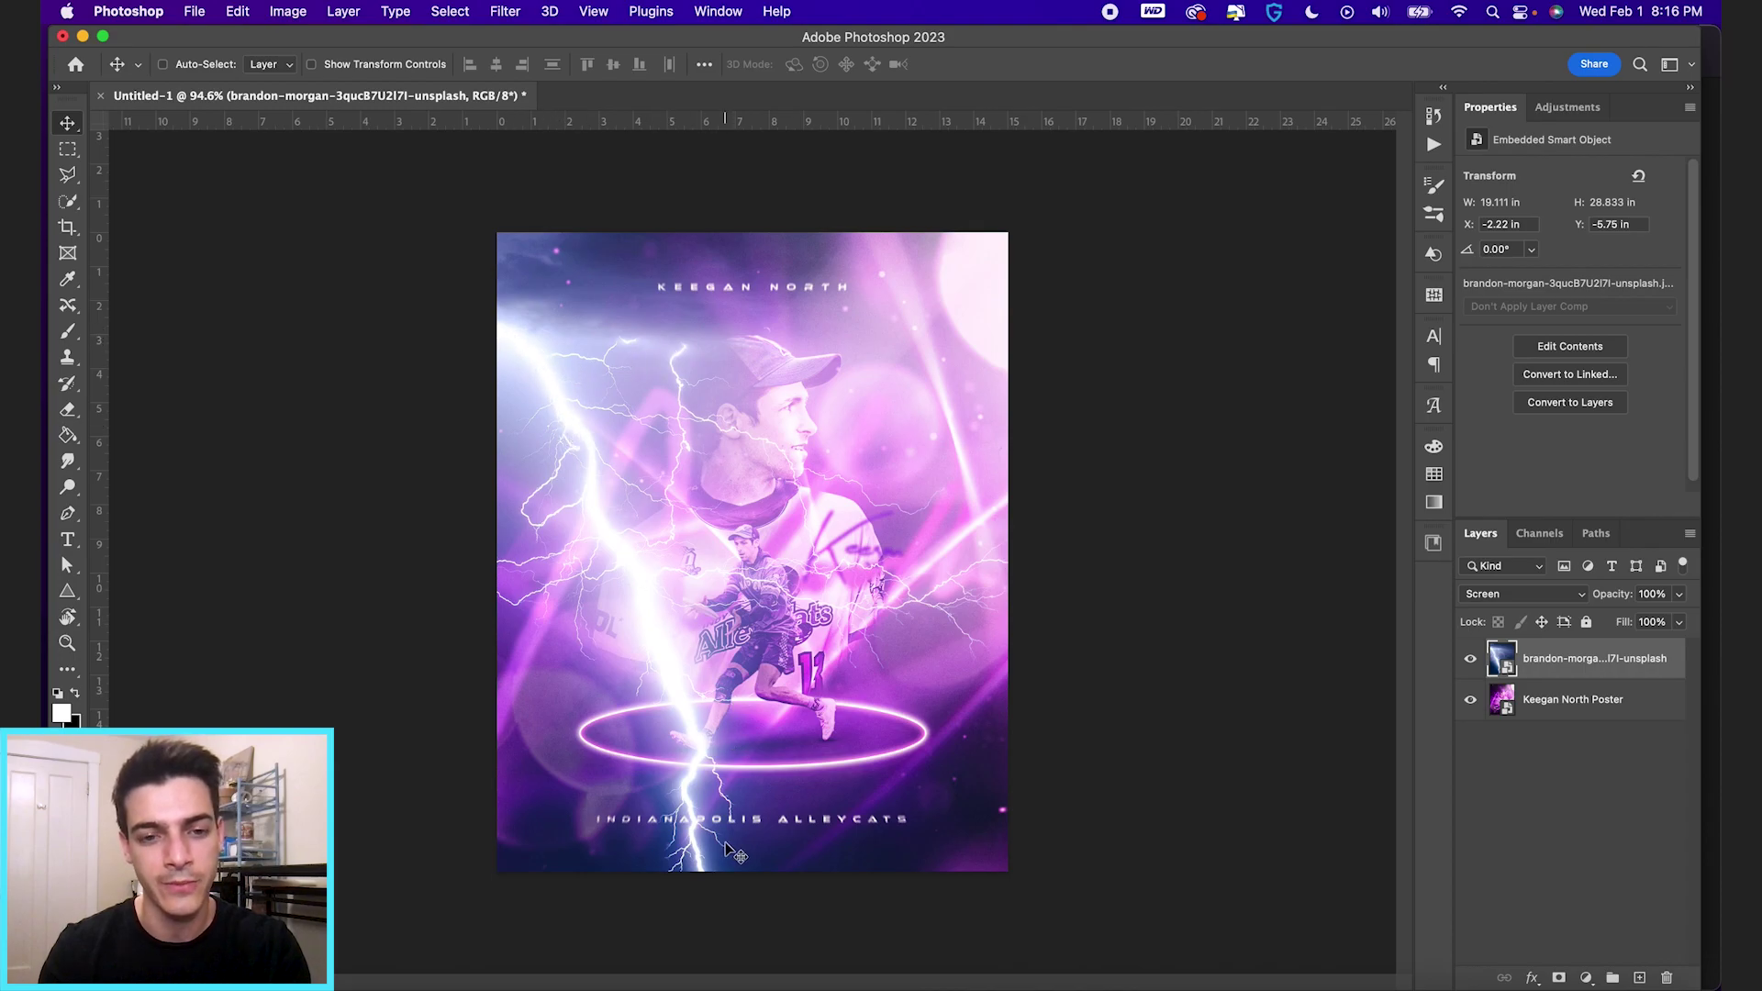
left_click(236, 11)
Step: Flip the lightning layer horizontally and move it to X -2.59, Y -6.81 in
mouse_move(340, 455)
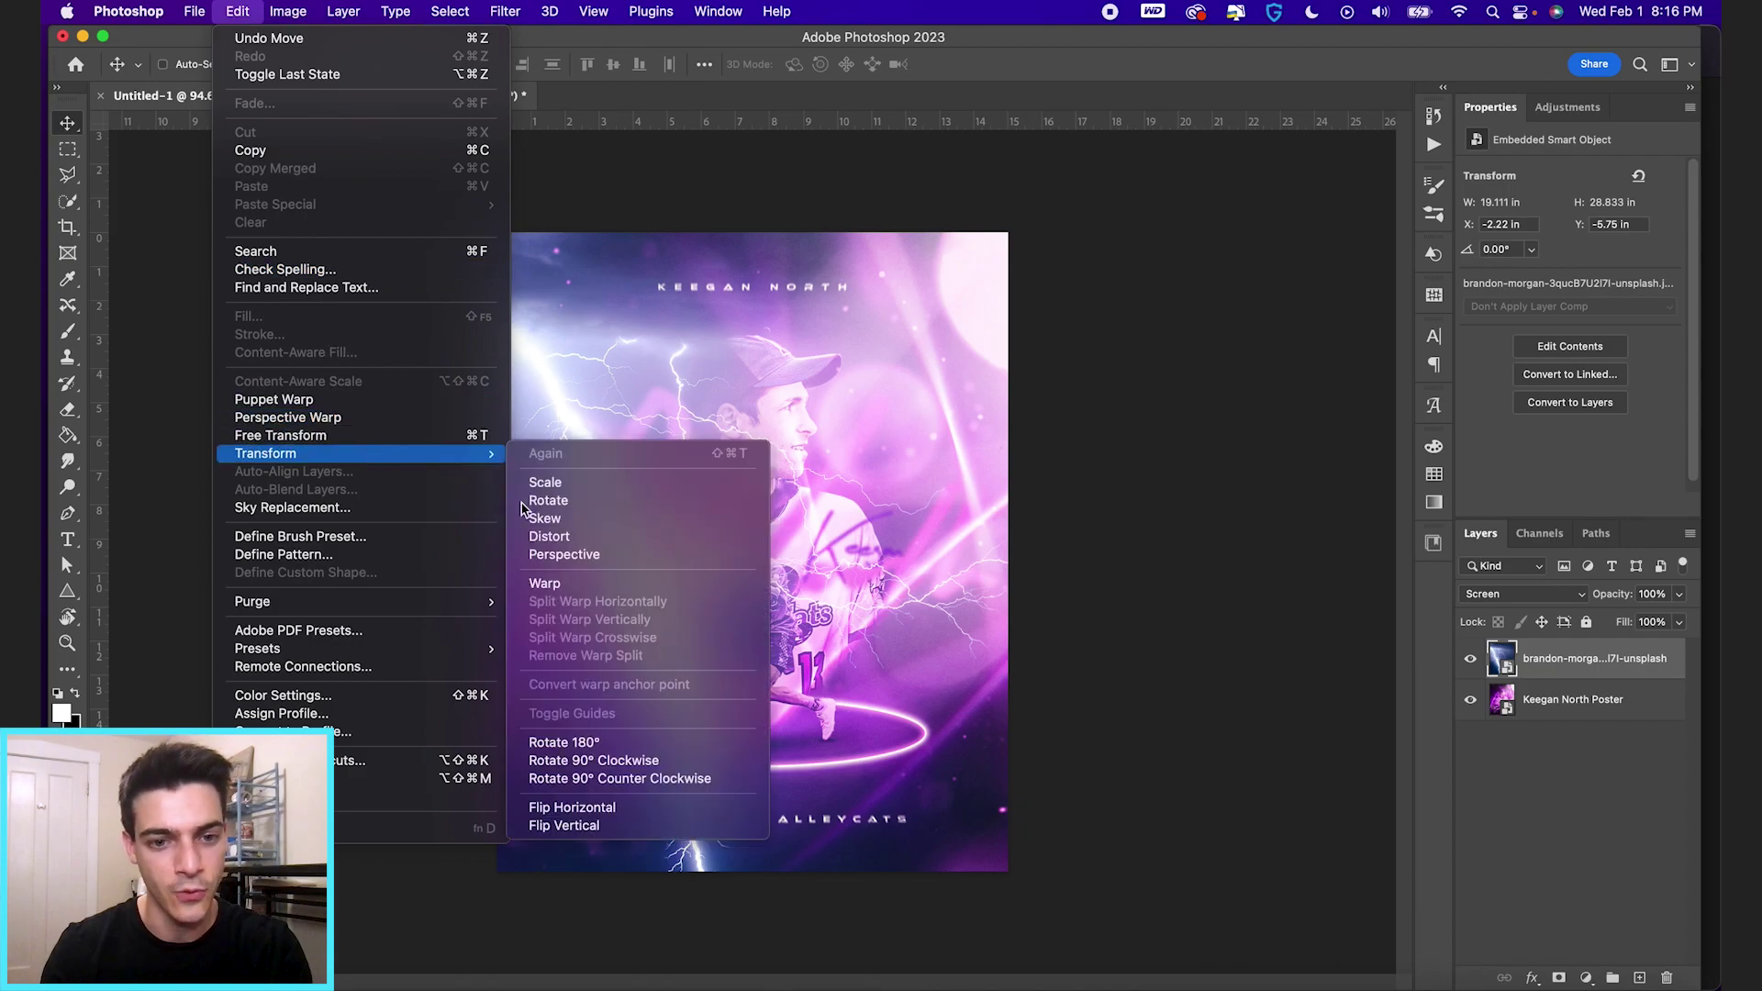
left_click(573, 808)
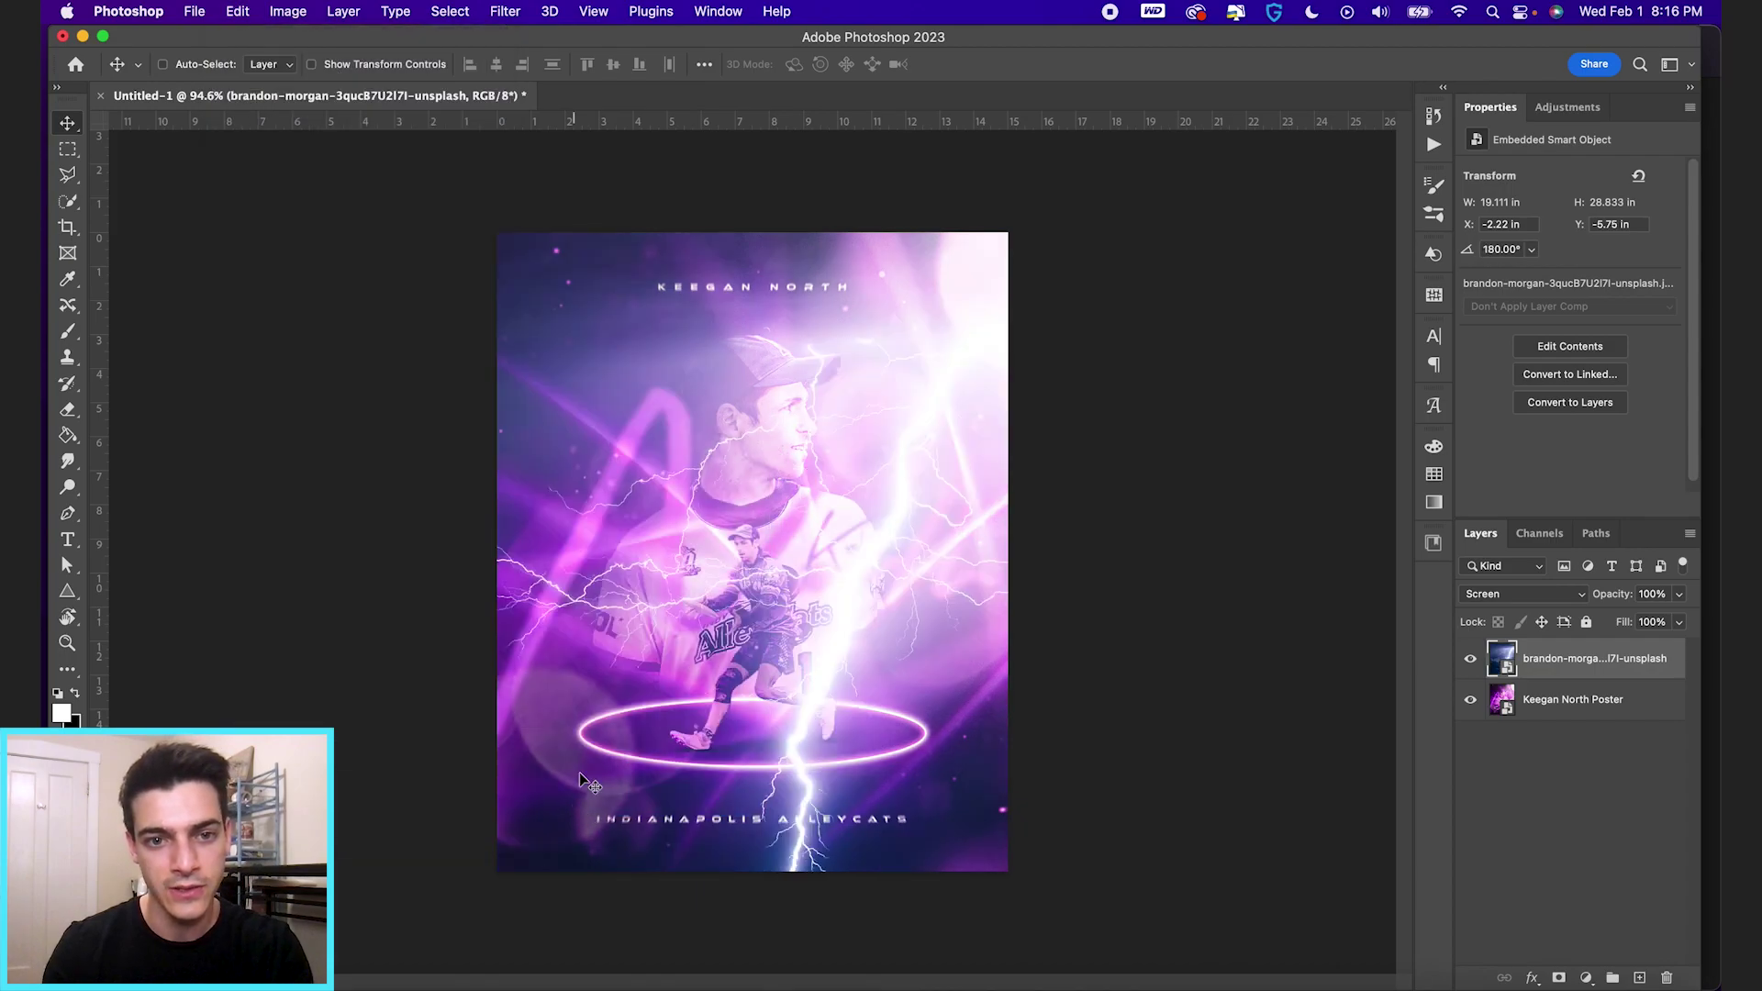
mouse_move(971, 509)
left_mouse_down()
mouse_move(928, 498)
mouse_move(980, 454)
mouse_move(983, 478)
mouse_move(944, 488)
left_mouse_up()
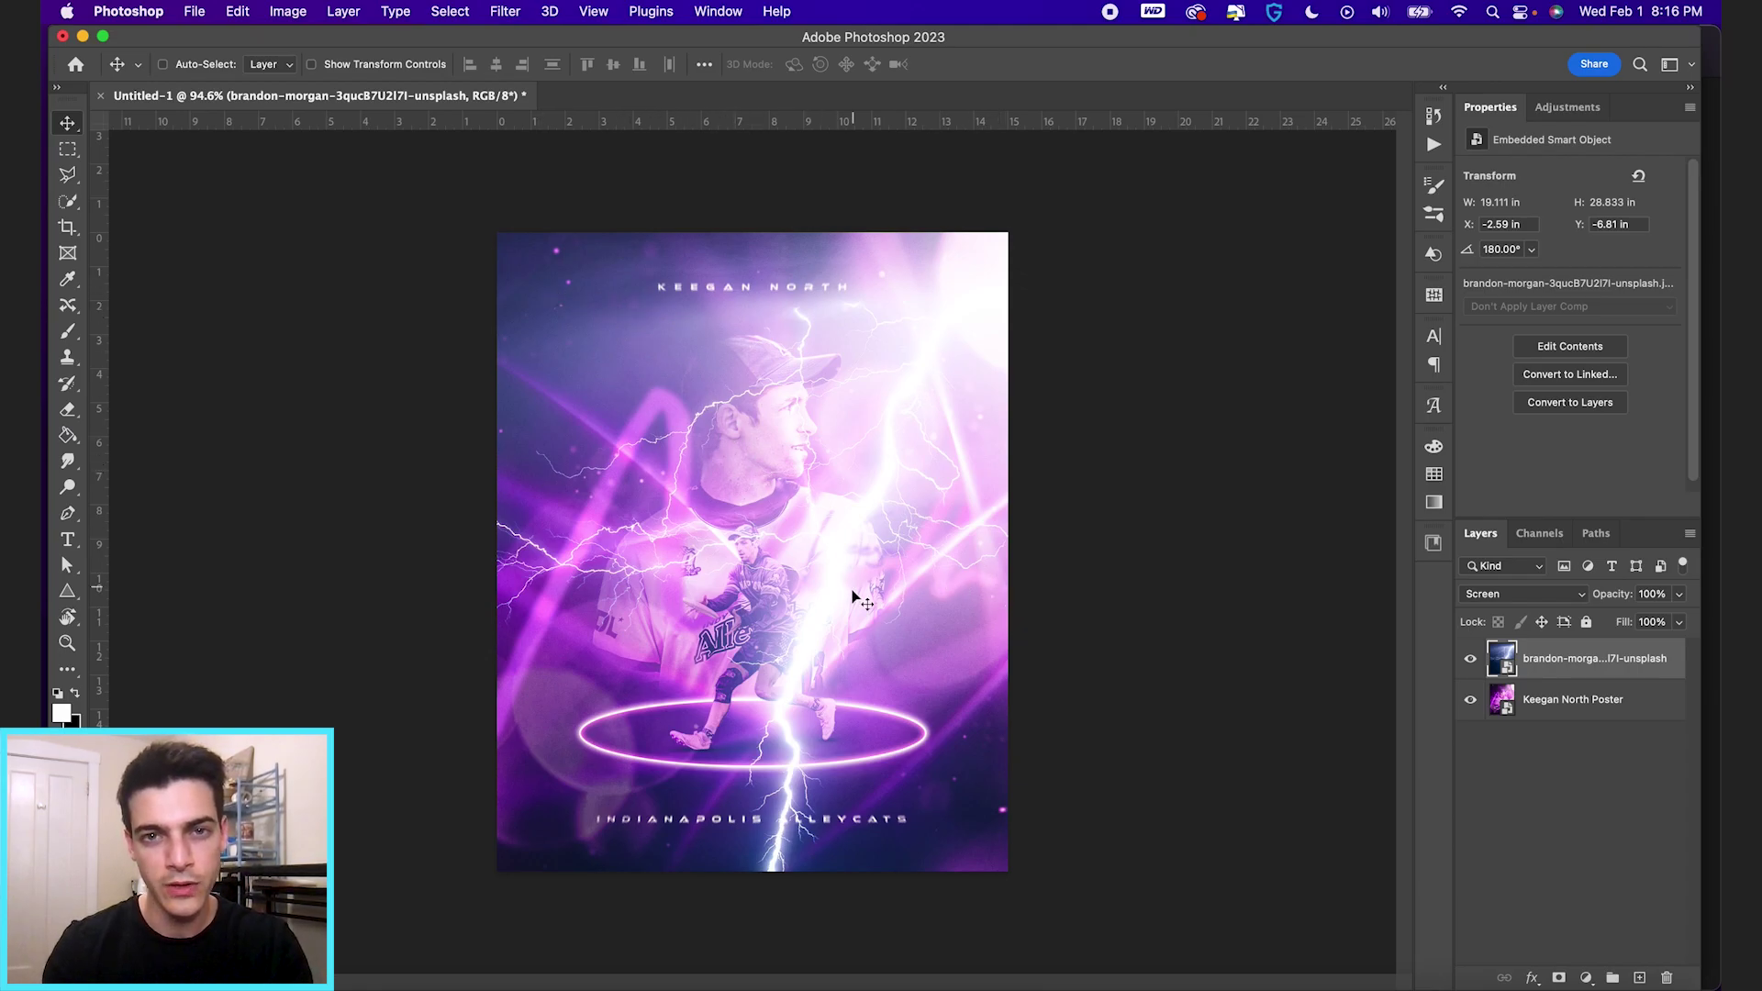
Step: Compare the lightning layer's visibility and return its blend mode to Normal
left_click(1469, 660)
left_click(1469, 660)
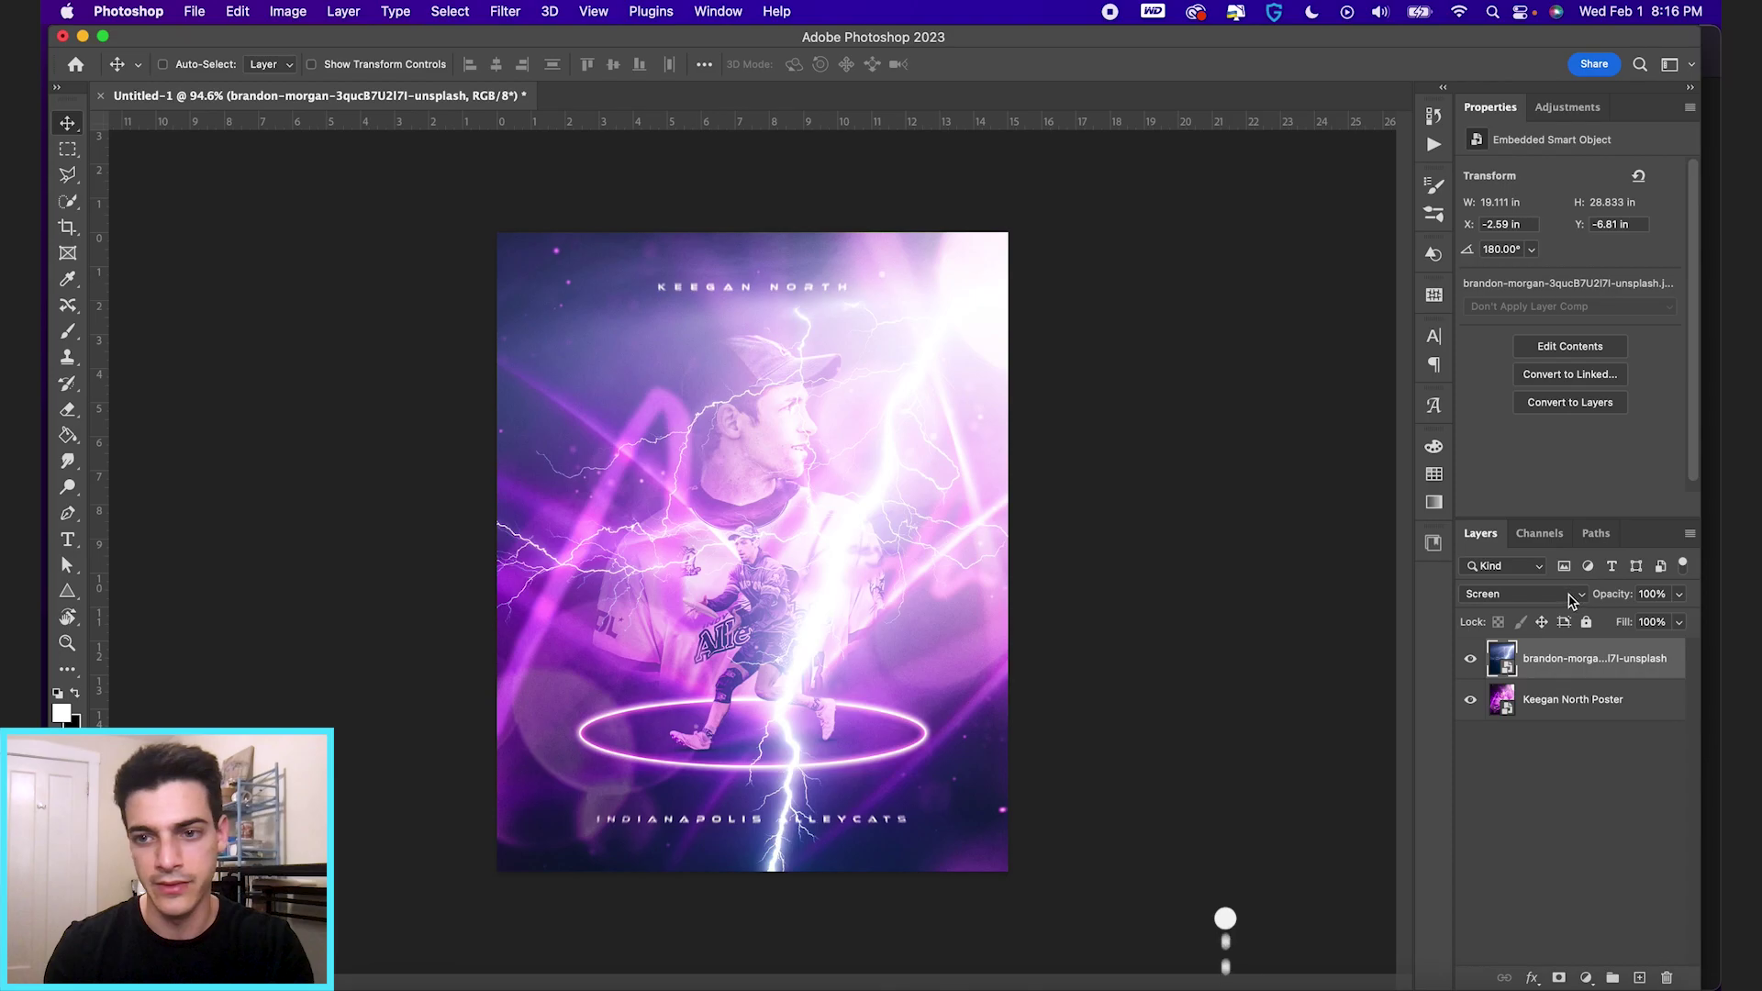
left_click(1524, 594)
left_click(1526, 422)
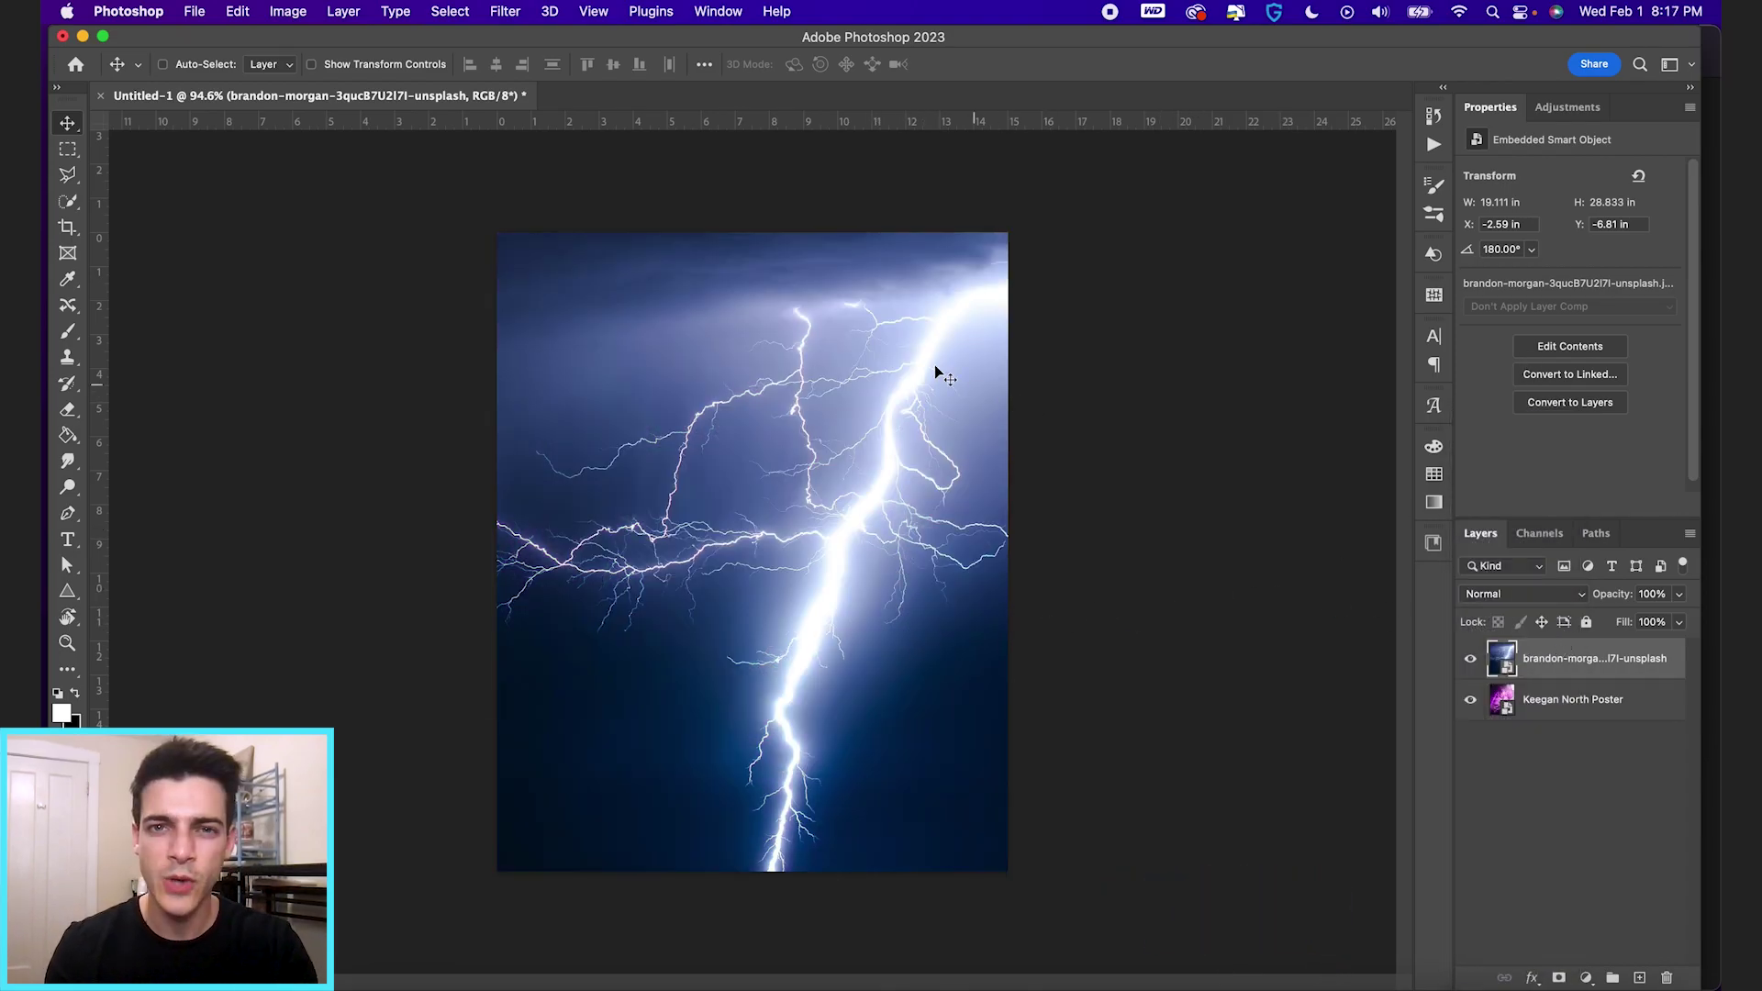
Step: Apply a Black & White adjustment as a smart filter to the lightning layer
left_click(303, 11)
mouse_move(340, 67)
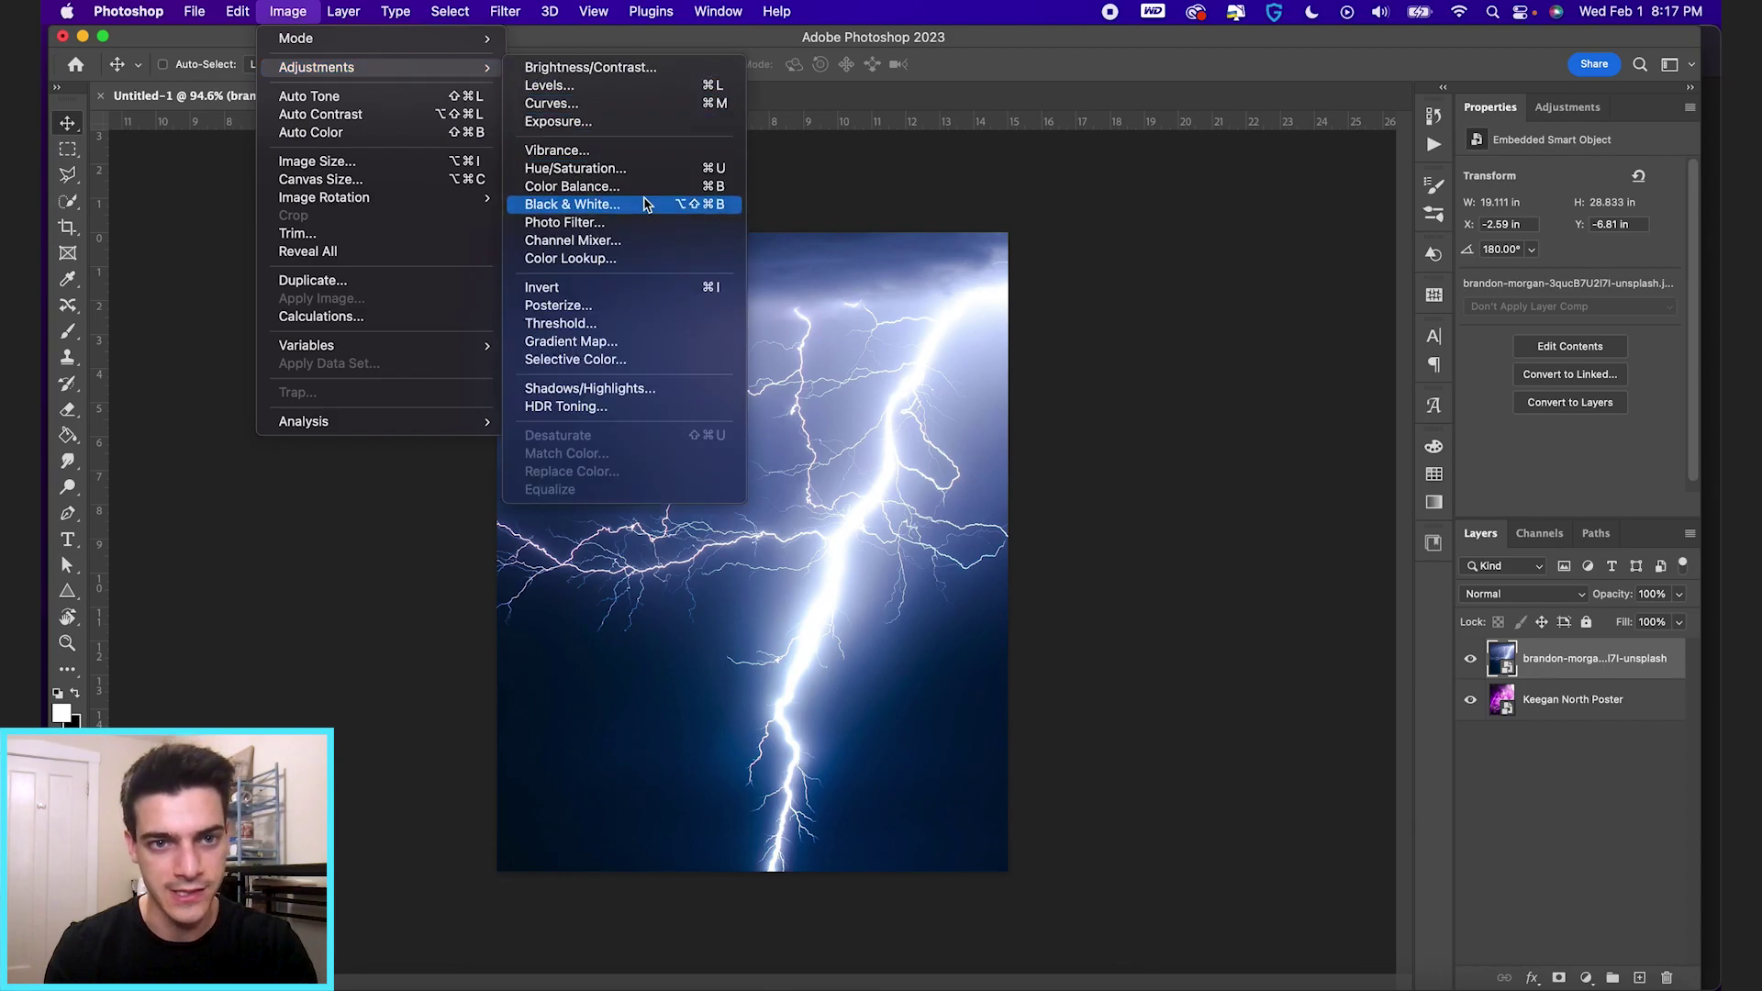
left_click(645, 203)
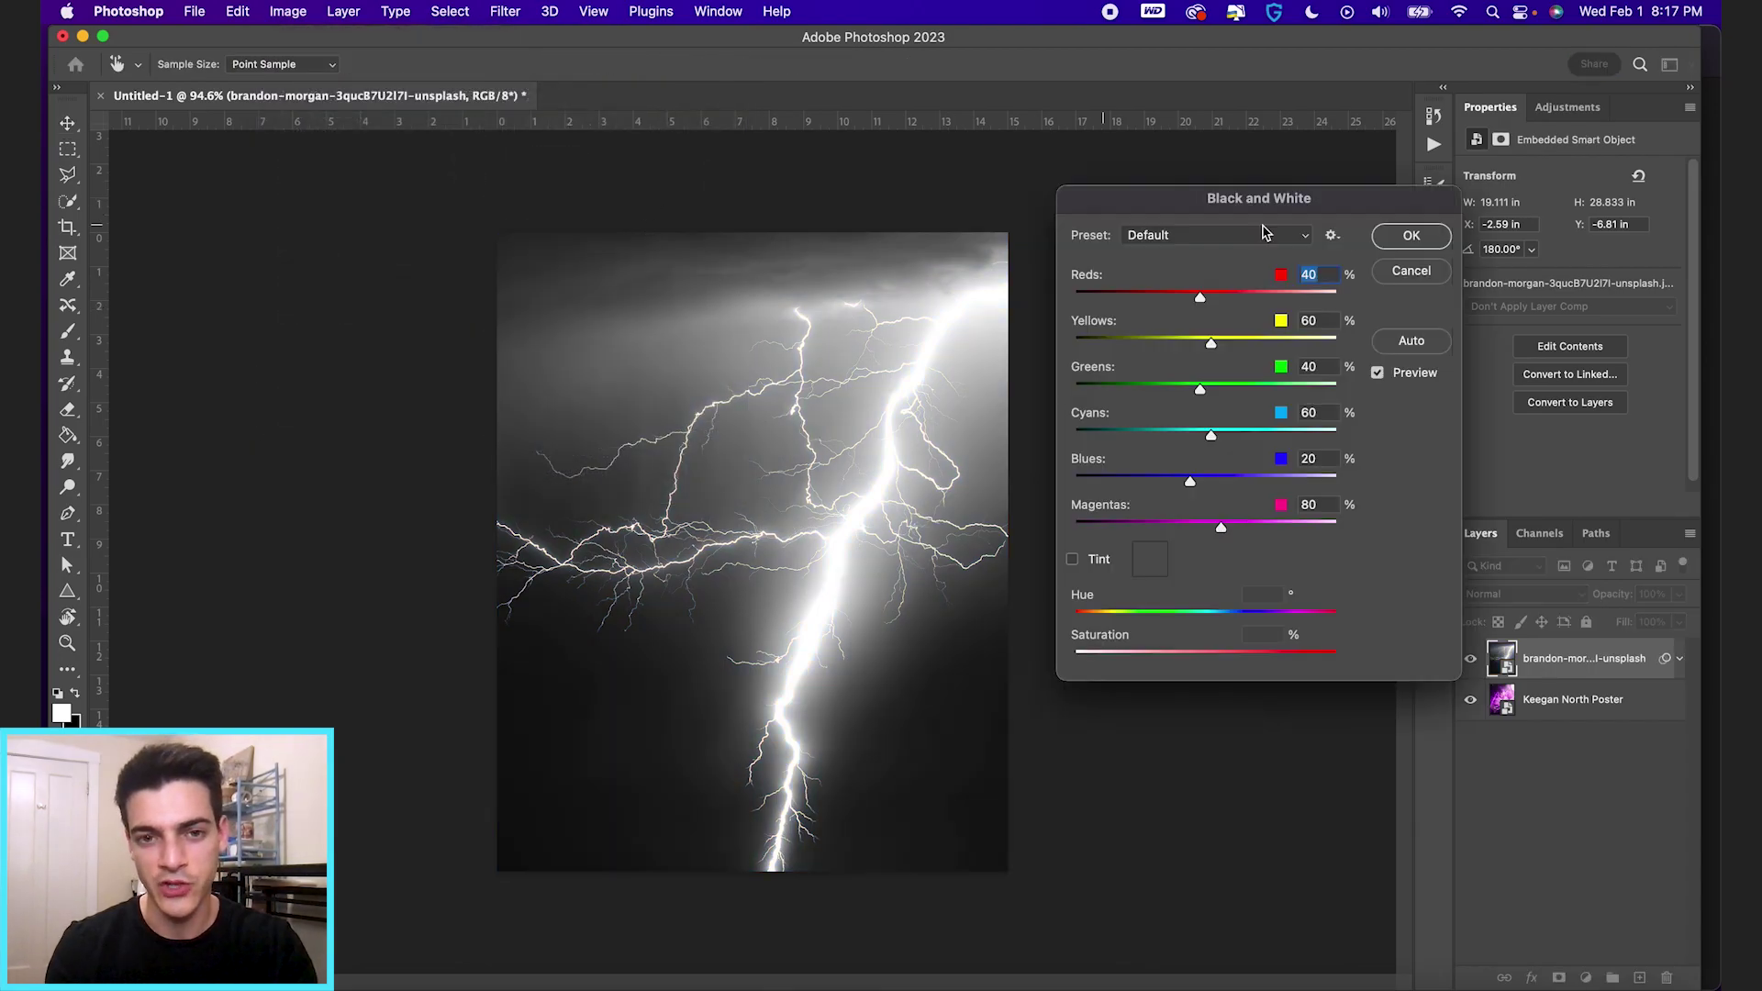
left_click(1411, 237)
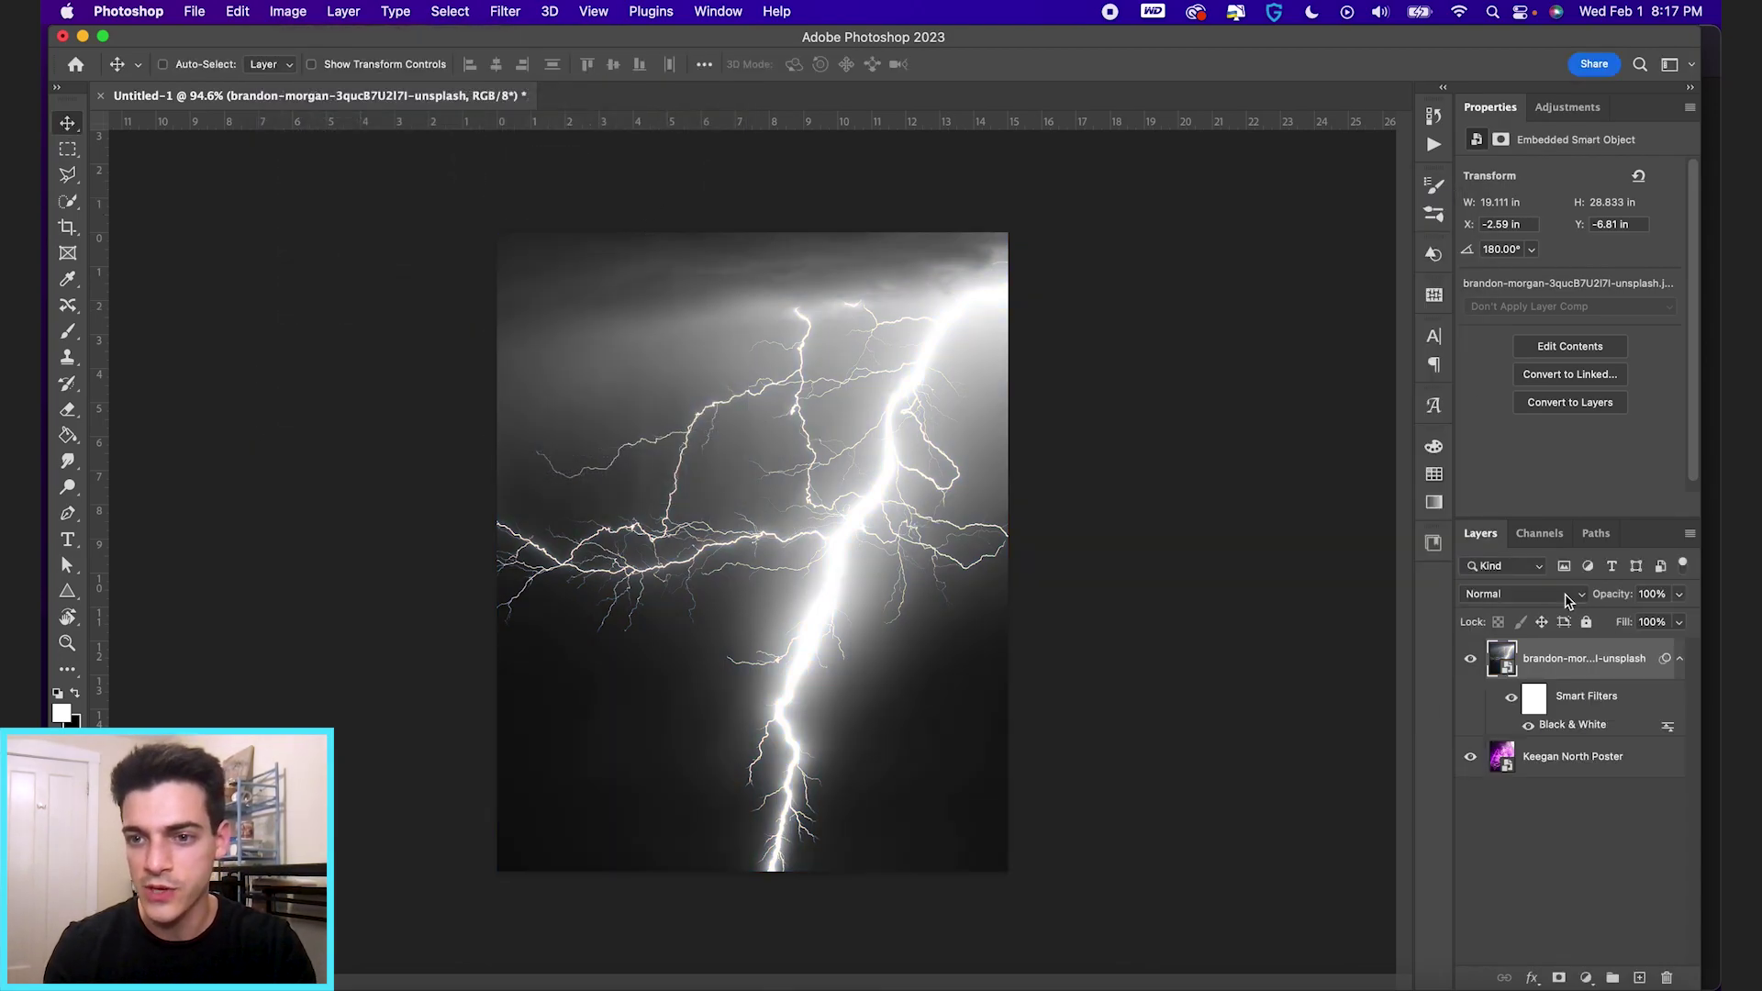
Step: Set the lightning layer back to Screen blending and compare it on and off
left_click(1571, 594)
left_click(1513, 773)
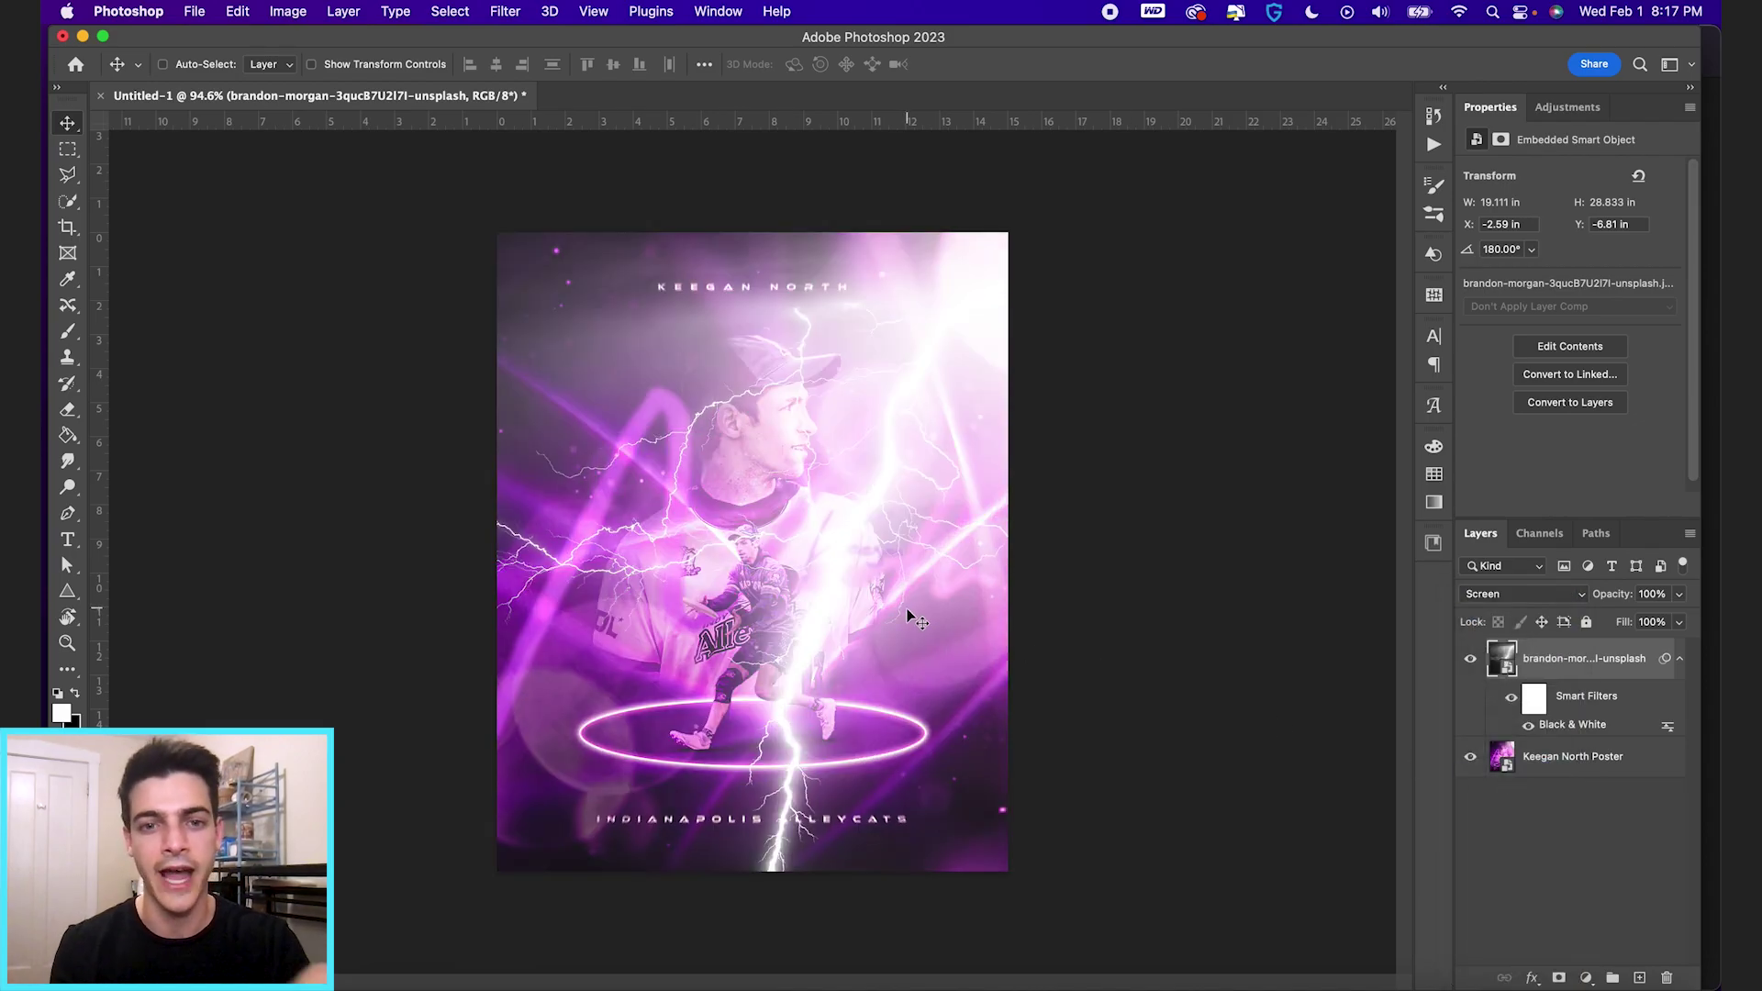
left_click(1471, 660)
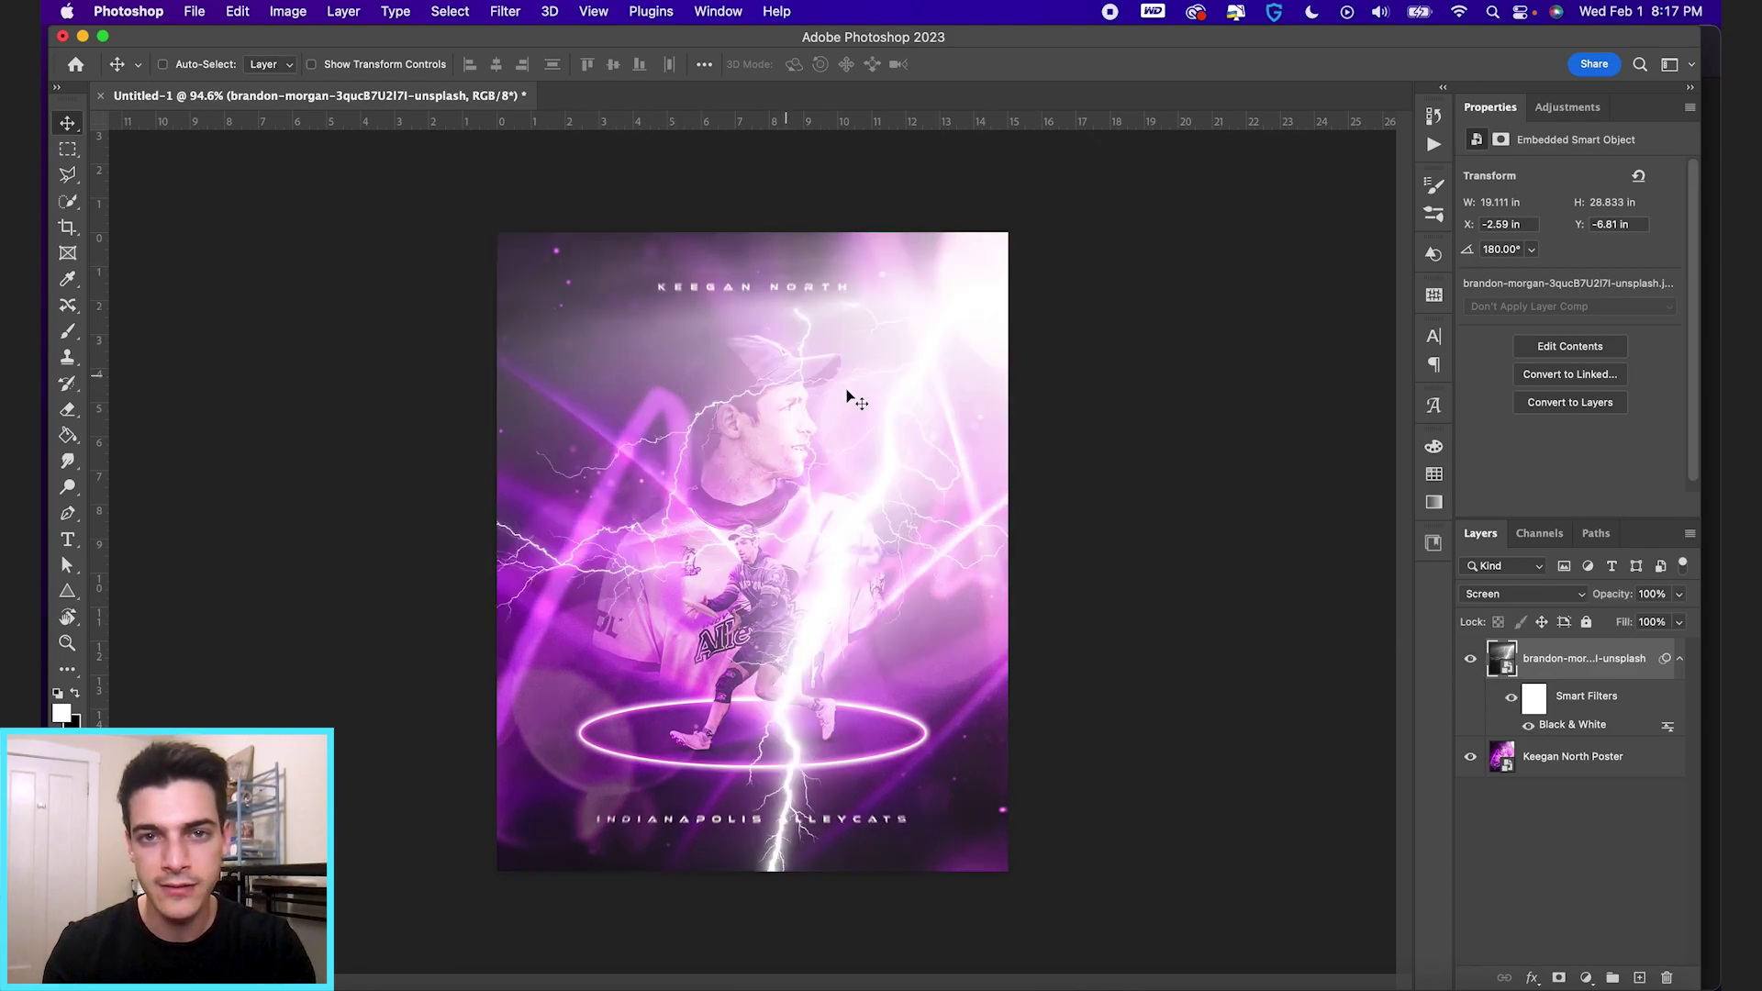
Step: Lower the Black & White filter's Blues to about -107 so mainly the bolts show
double_click(1571, 725)
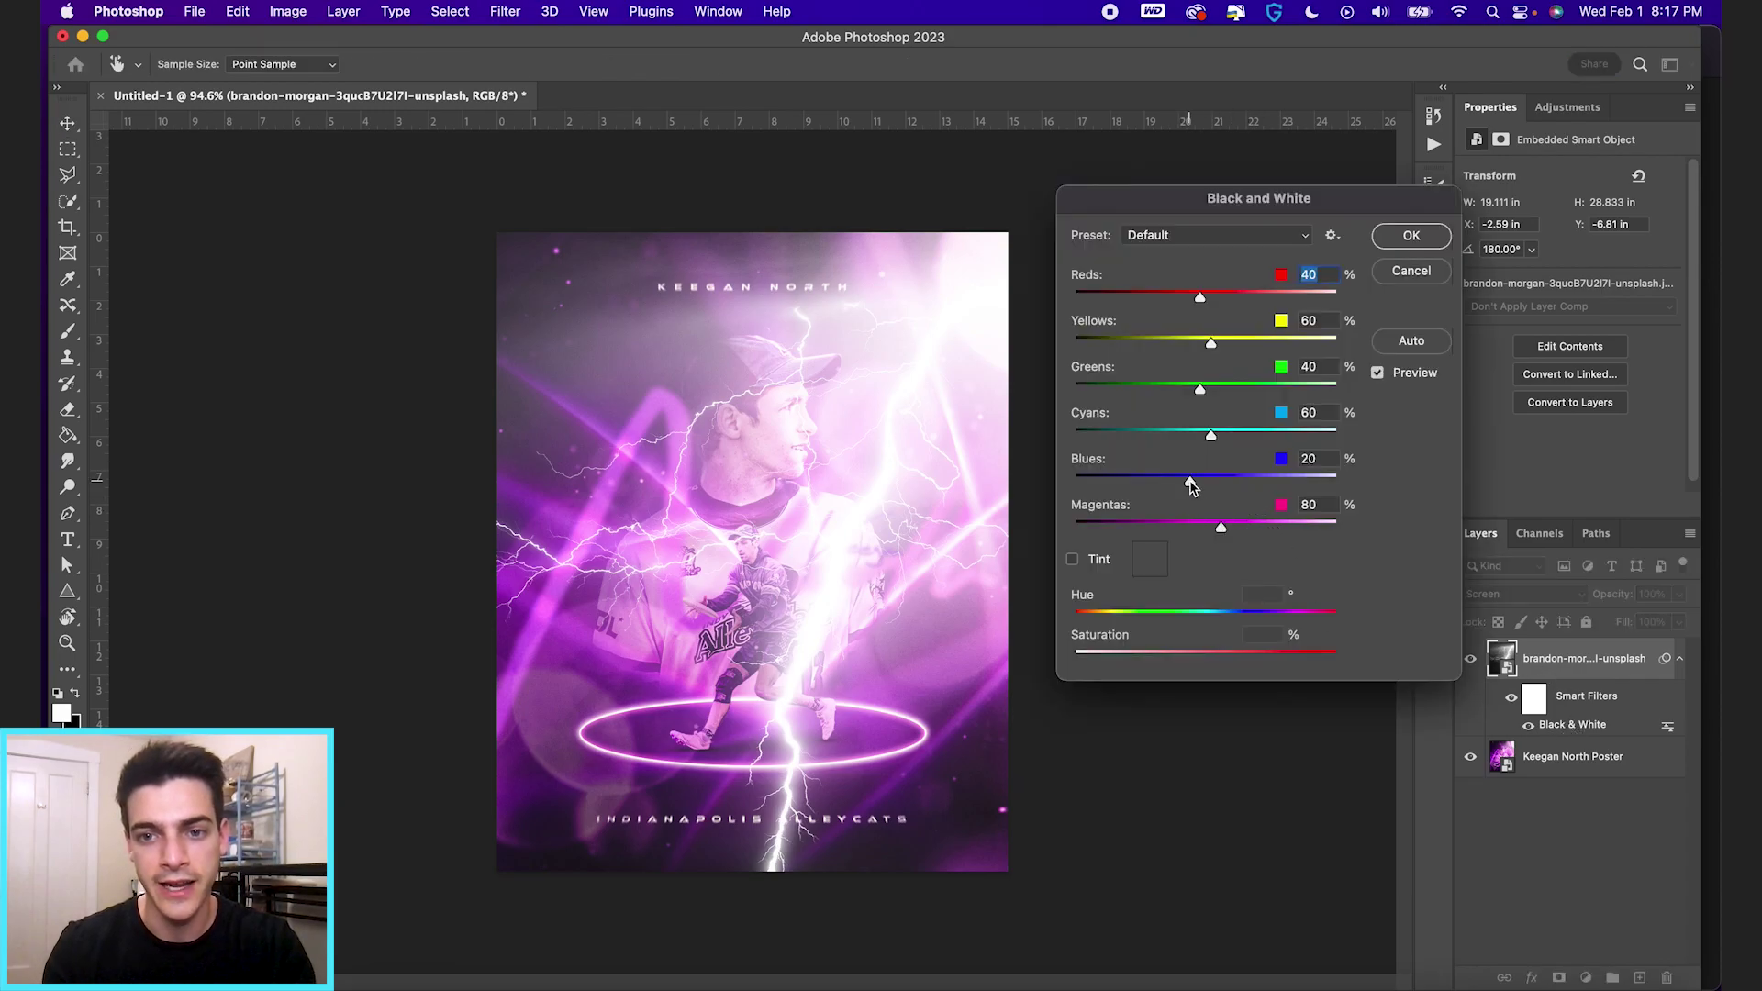
left_click_drag(1191, 482, 1125, 482)
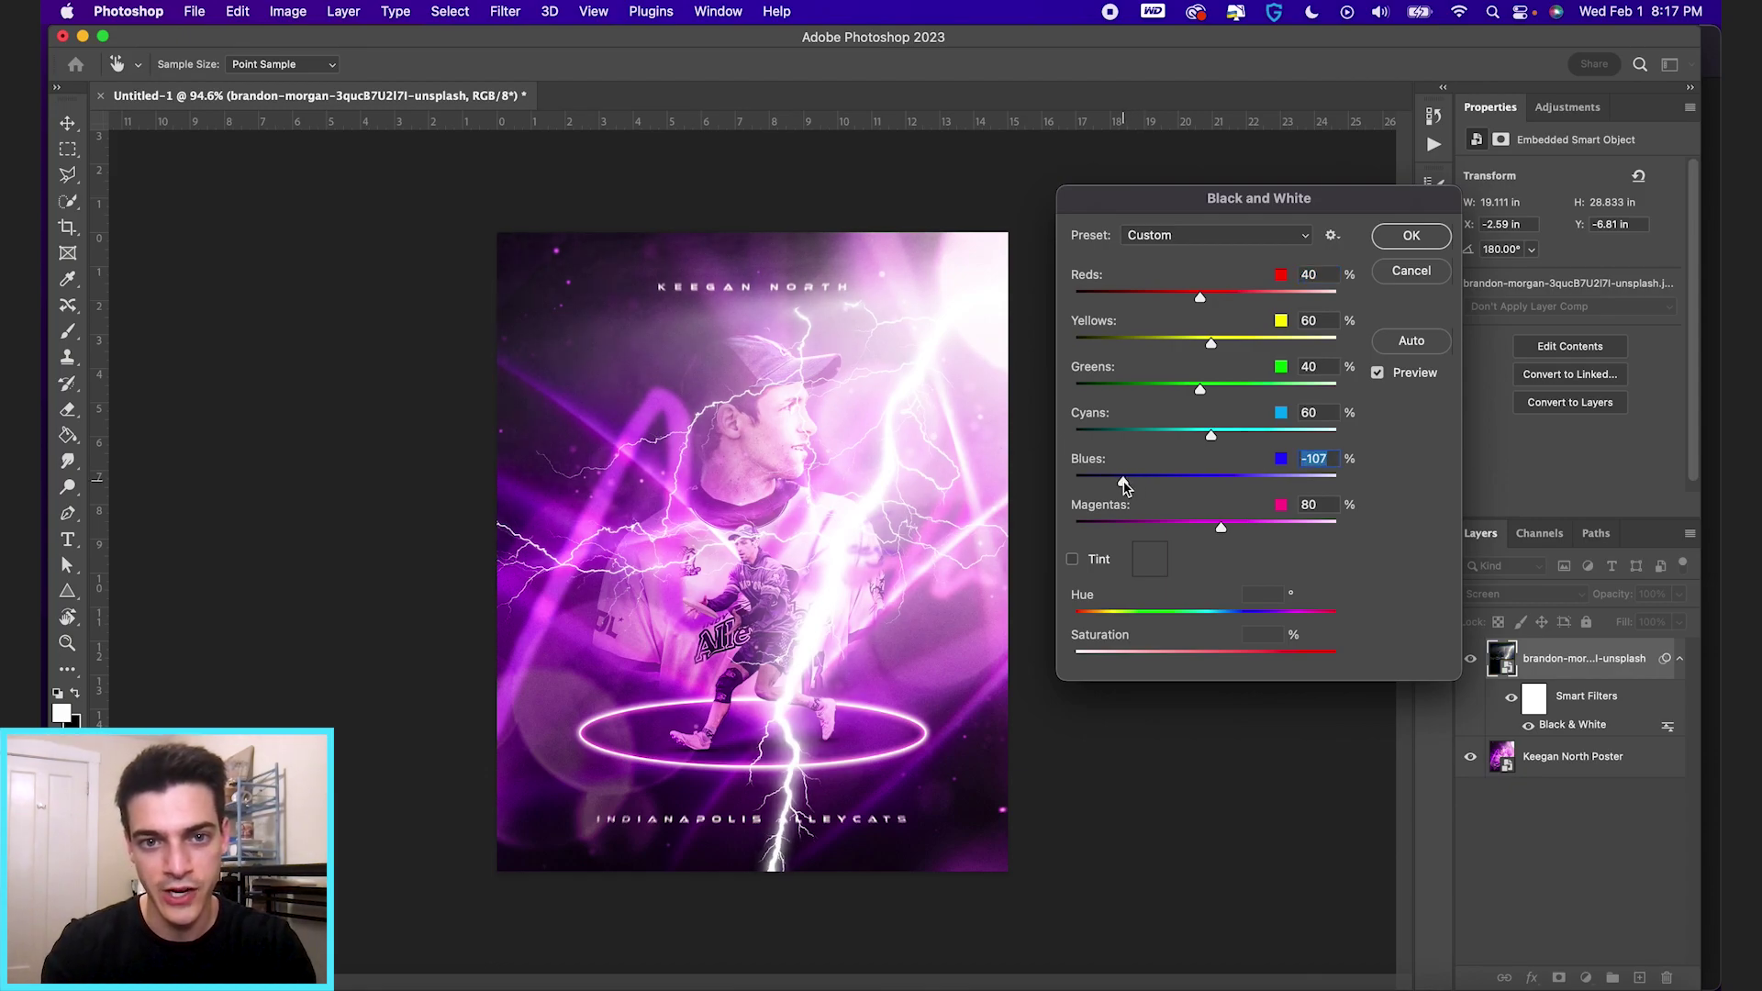
key("Return")
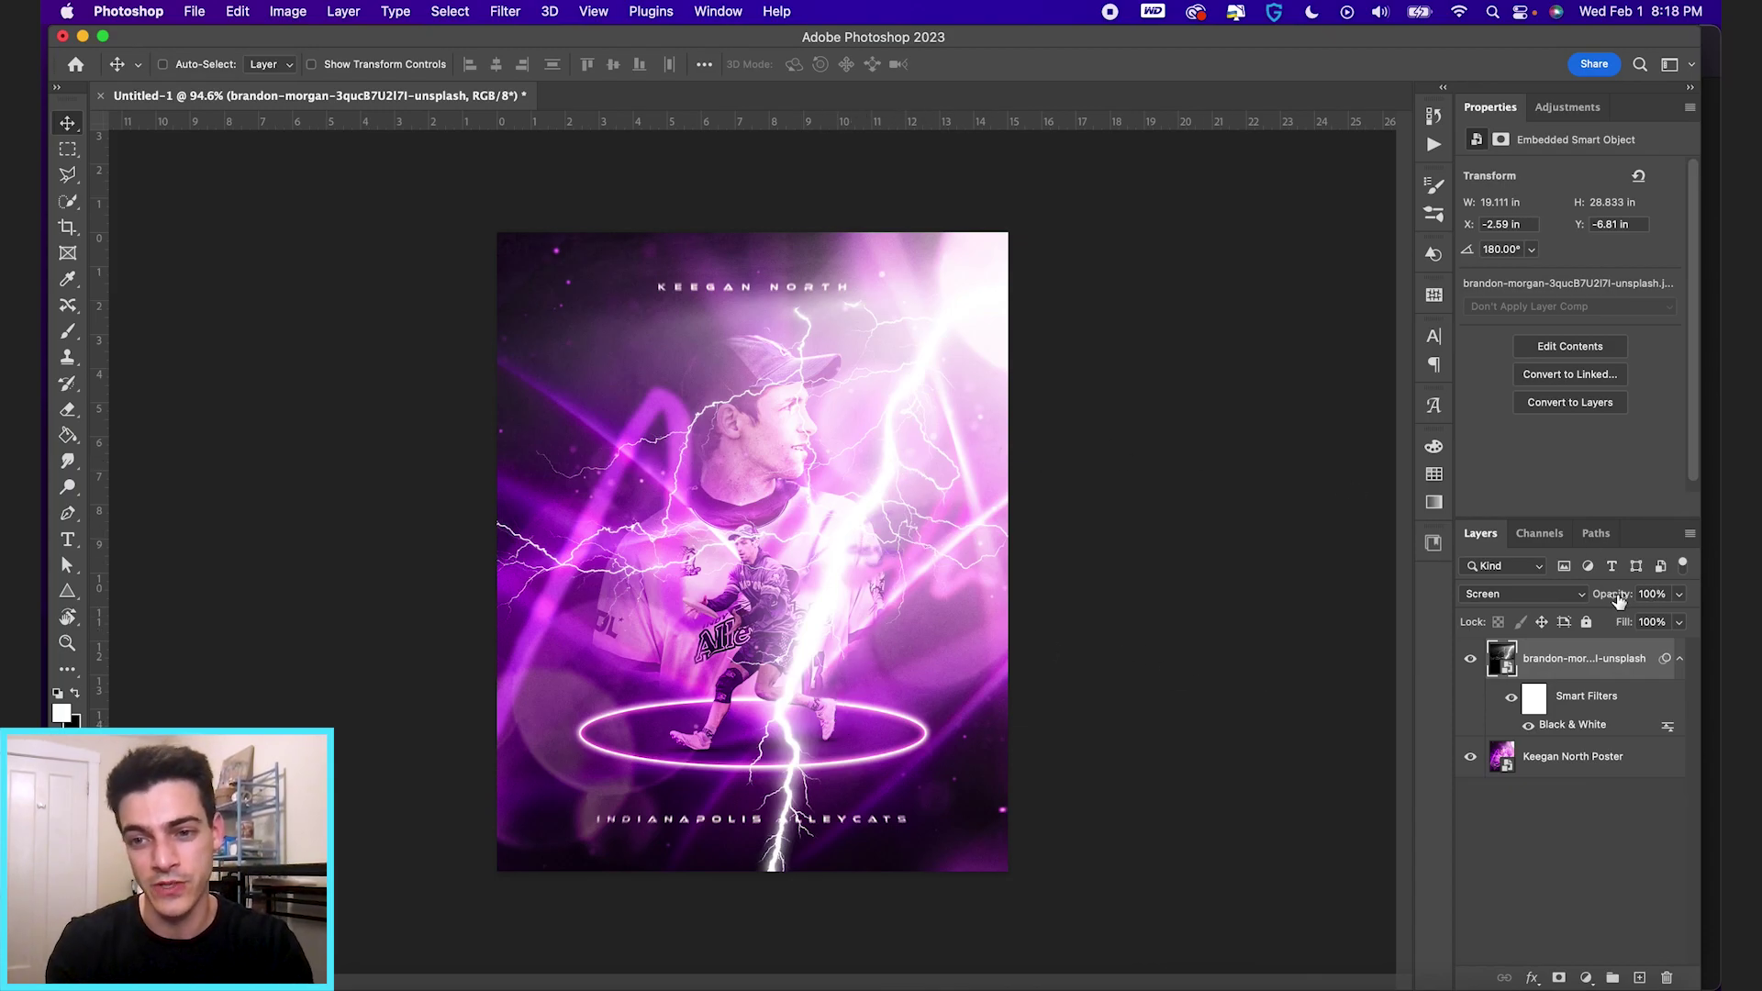
left_click(1469, 661)
left_click(1469, 660)
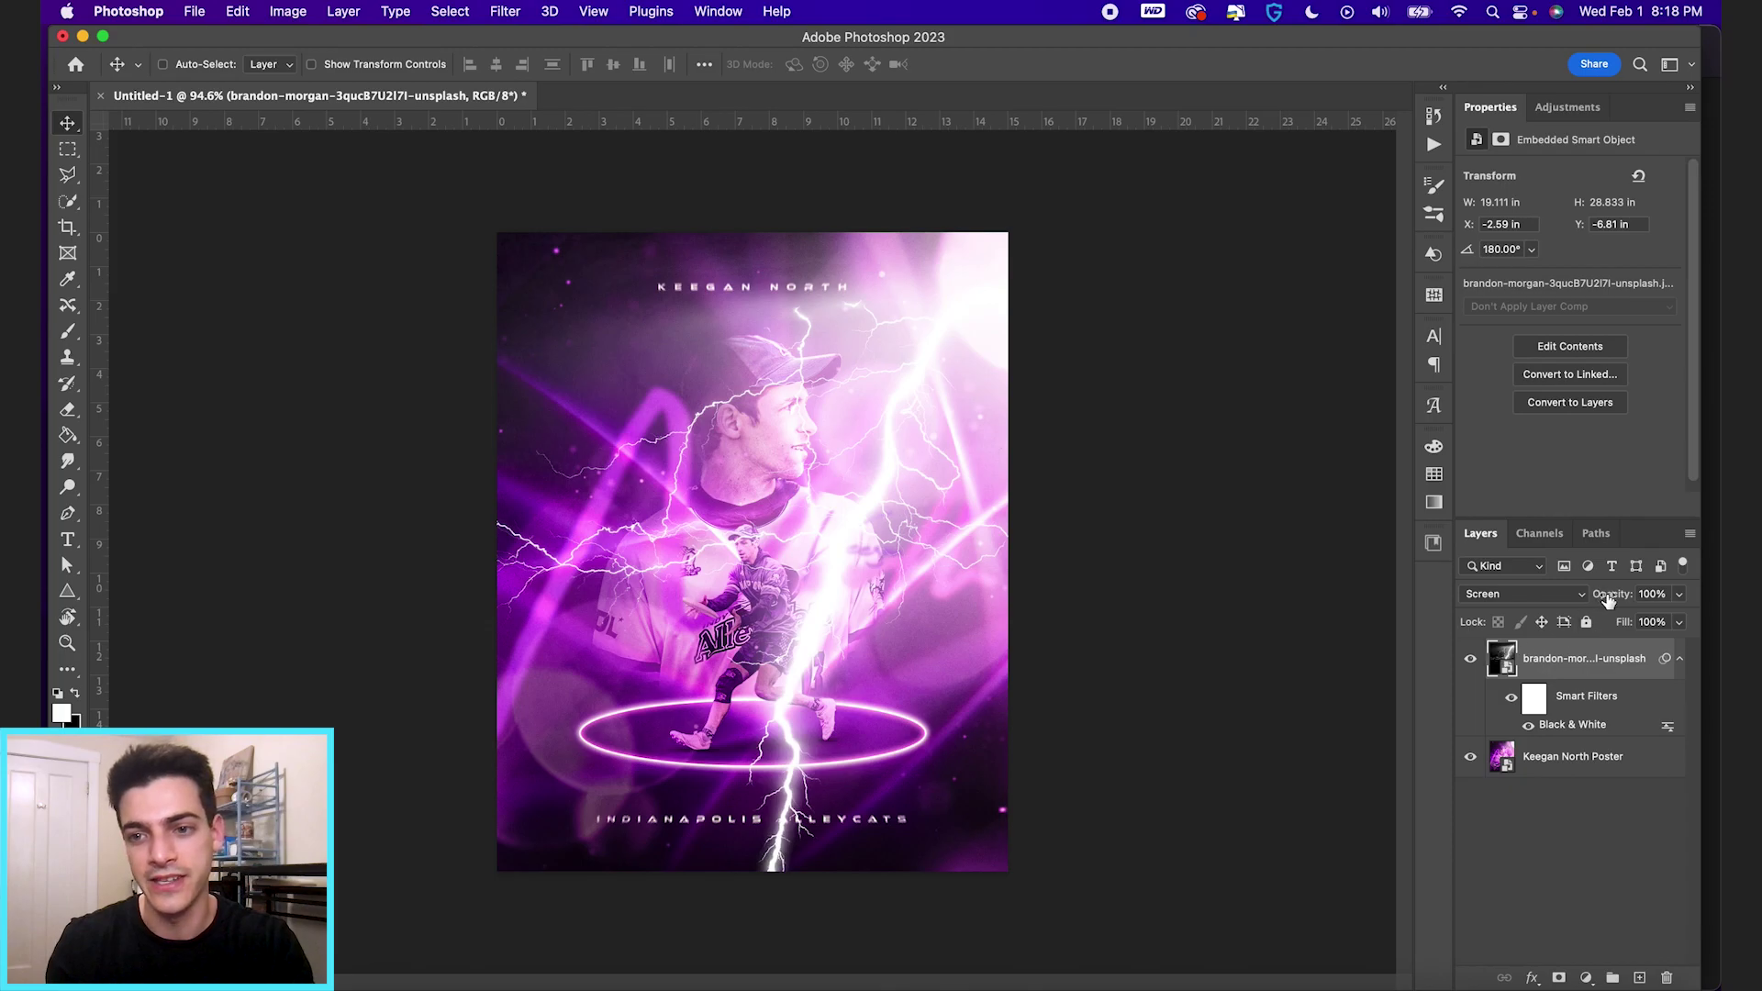
Step: Set the lightning layer's opacity to 69% and begin renaming it Lightning
mouse_move(1612, 593)
left_mouse_down()
mouse_move(1541, 598)
mouse_move(1580, 600)
left_mouse_up()
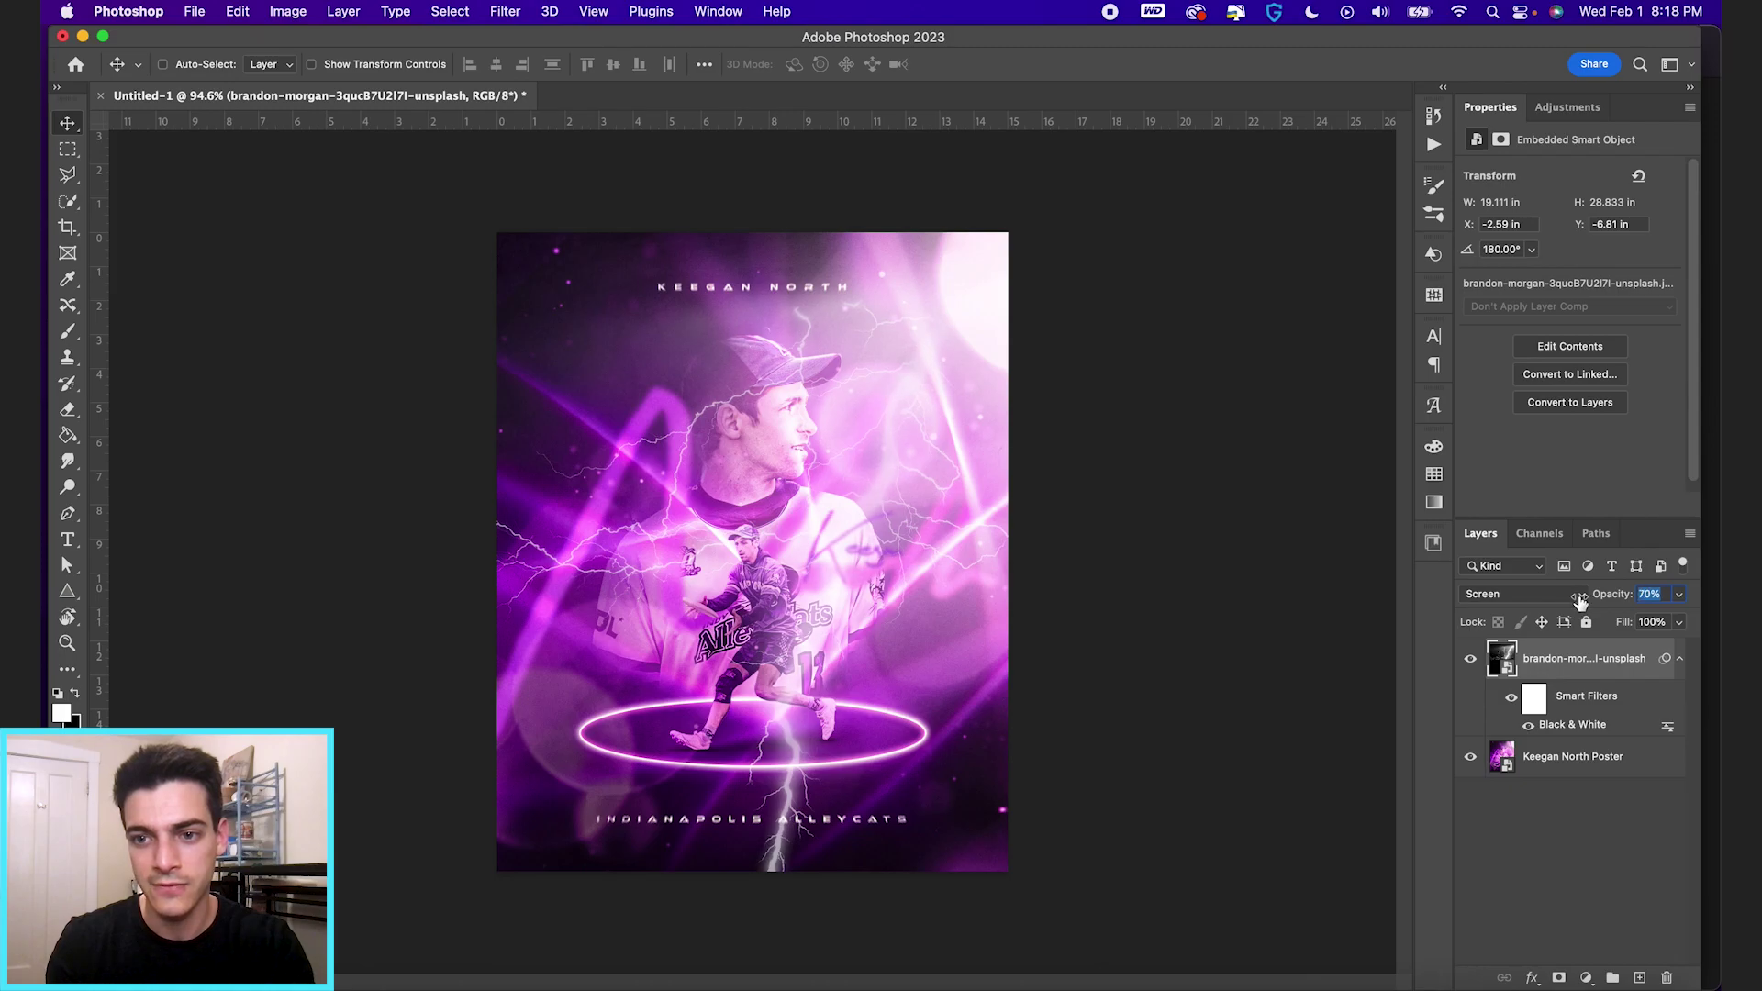
left_click_drag(1579, 601, 1577, 601)
left_click(1470, 659)
left_click(1470, 659)
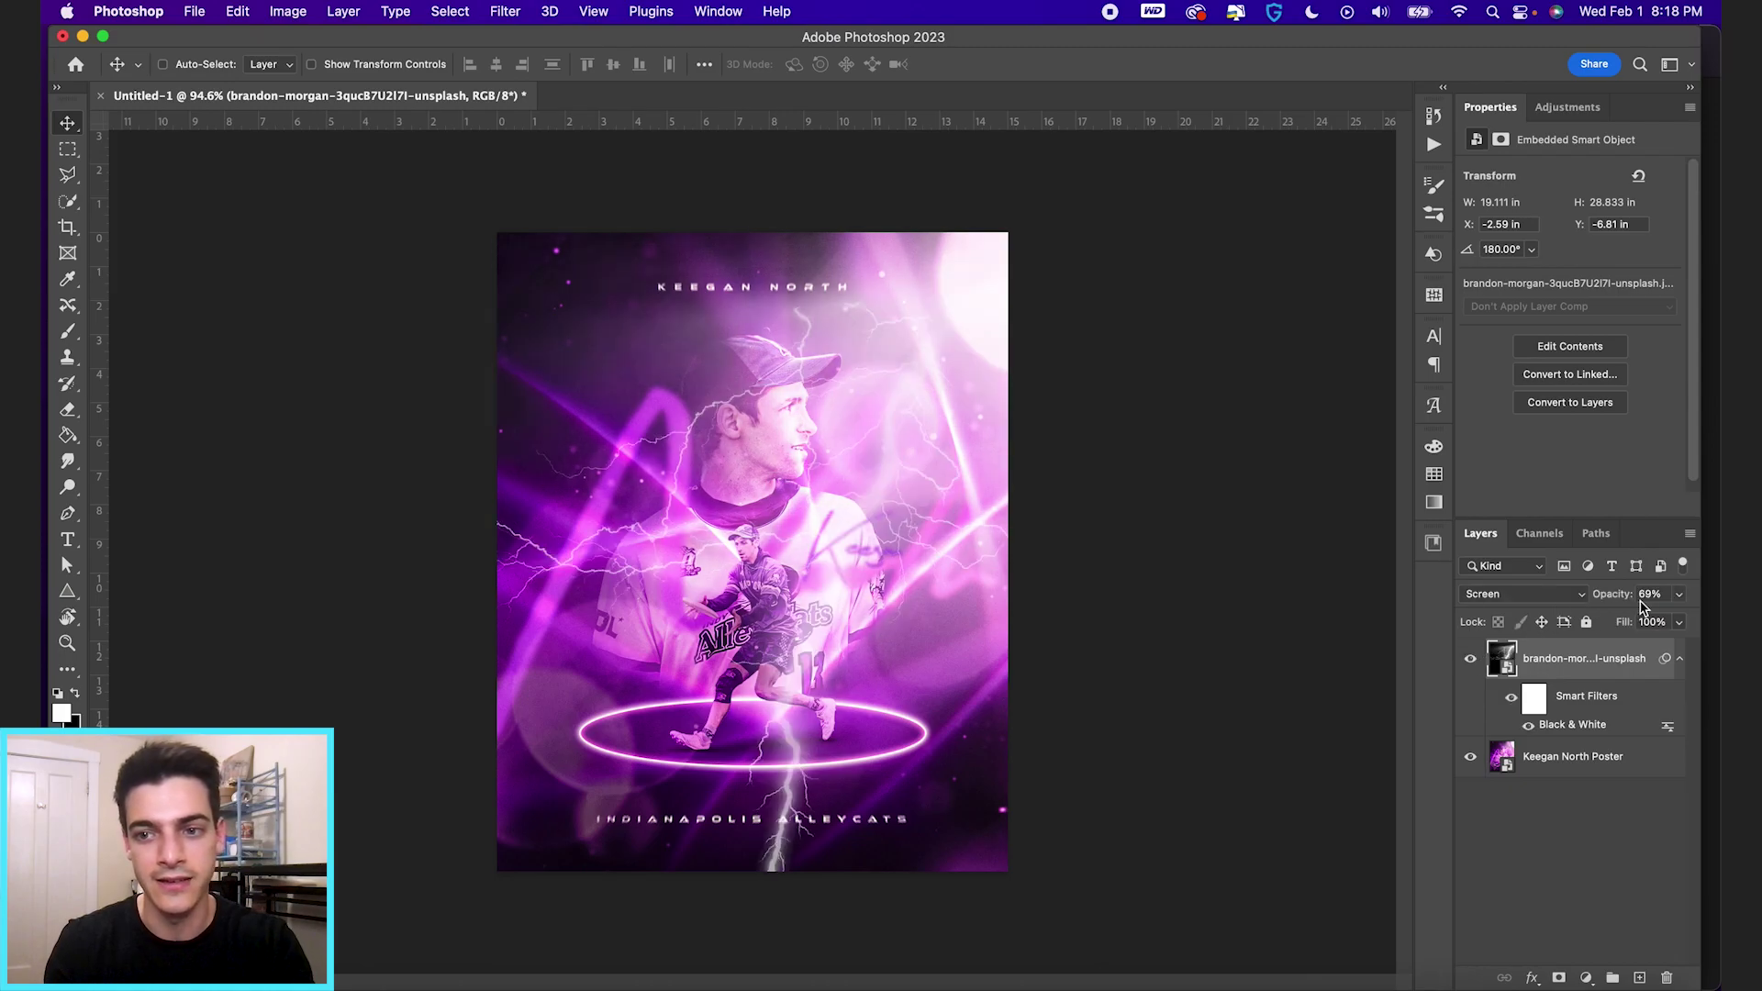
left_click_drag(1607, 604, 1720, 638)
key("super+z")
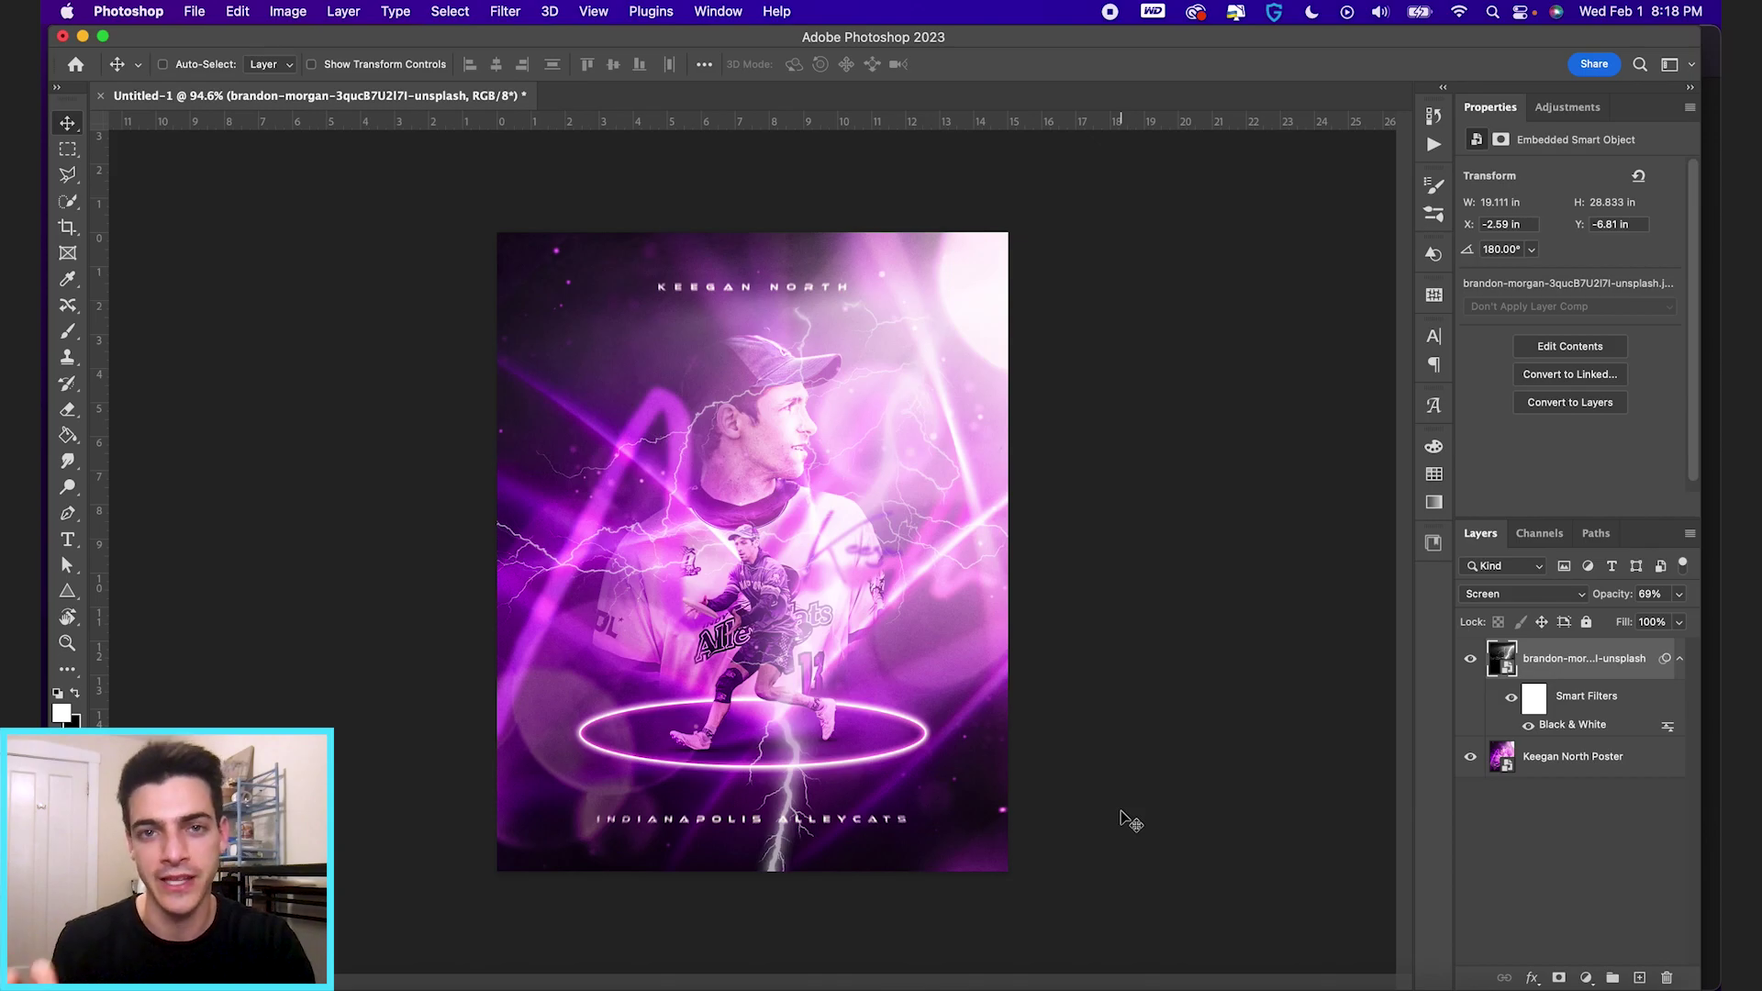
double_click(1545, 659)
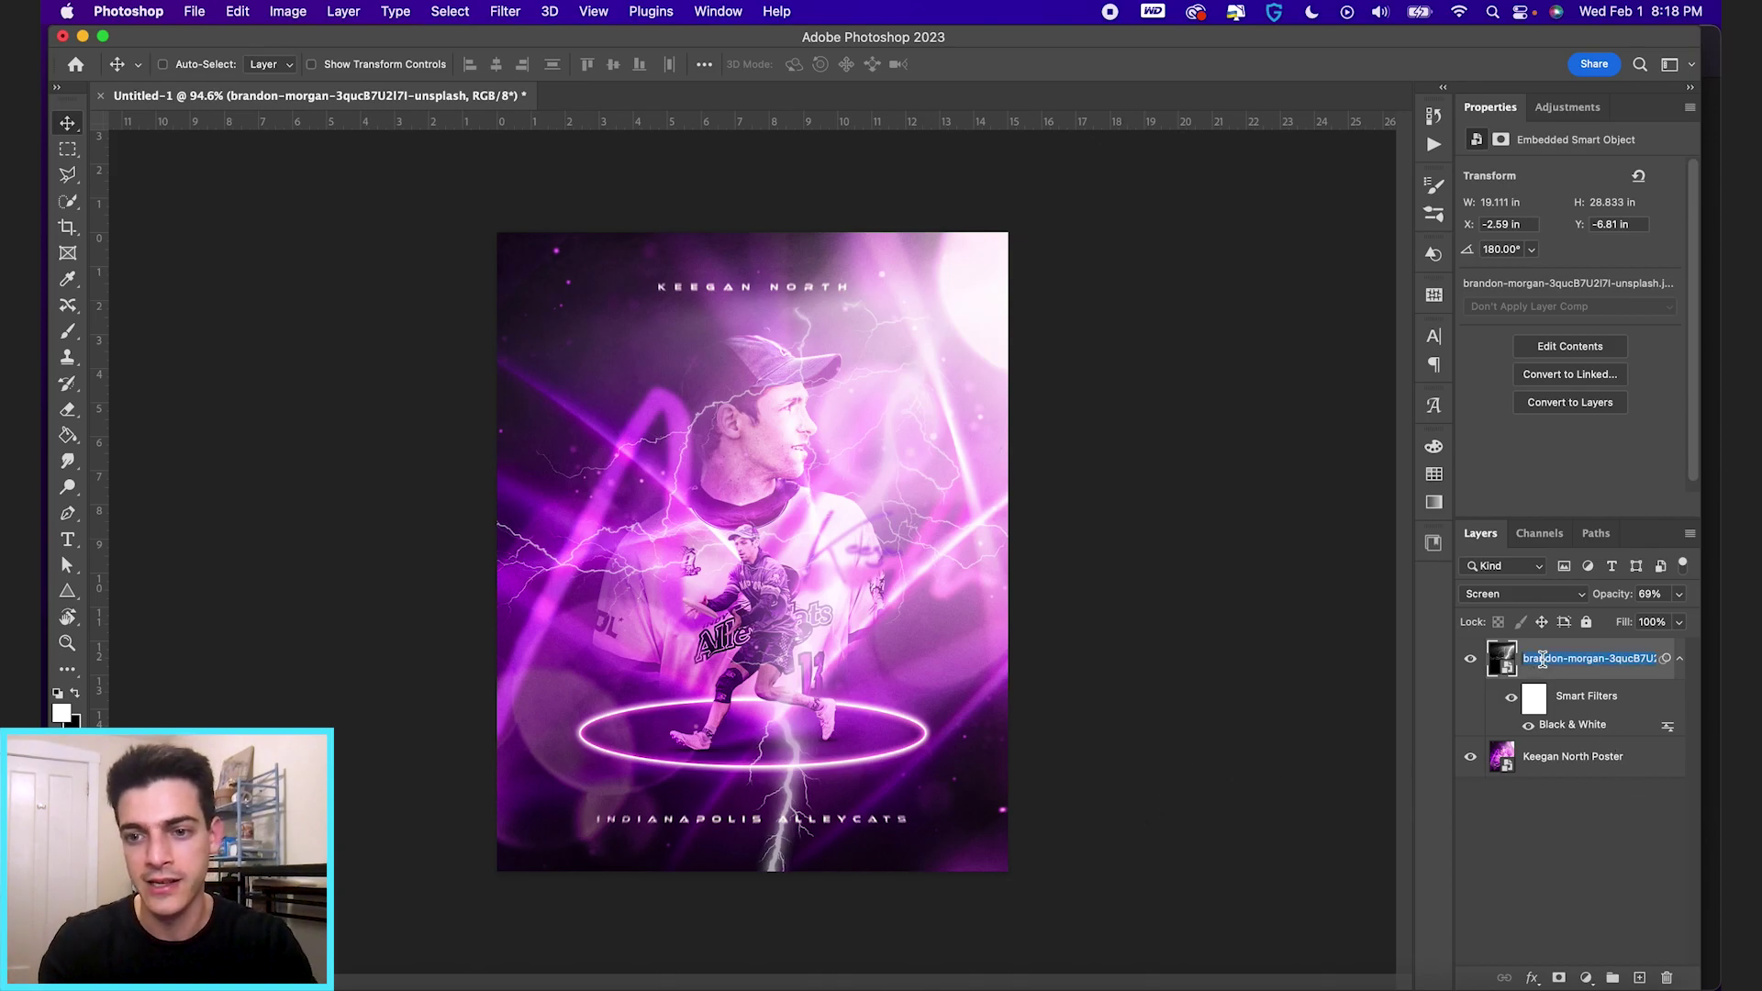
type("Lightning")
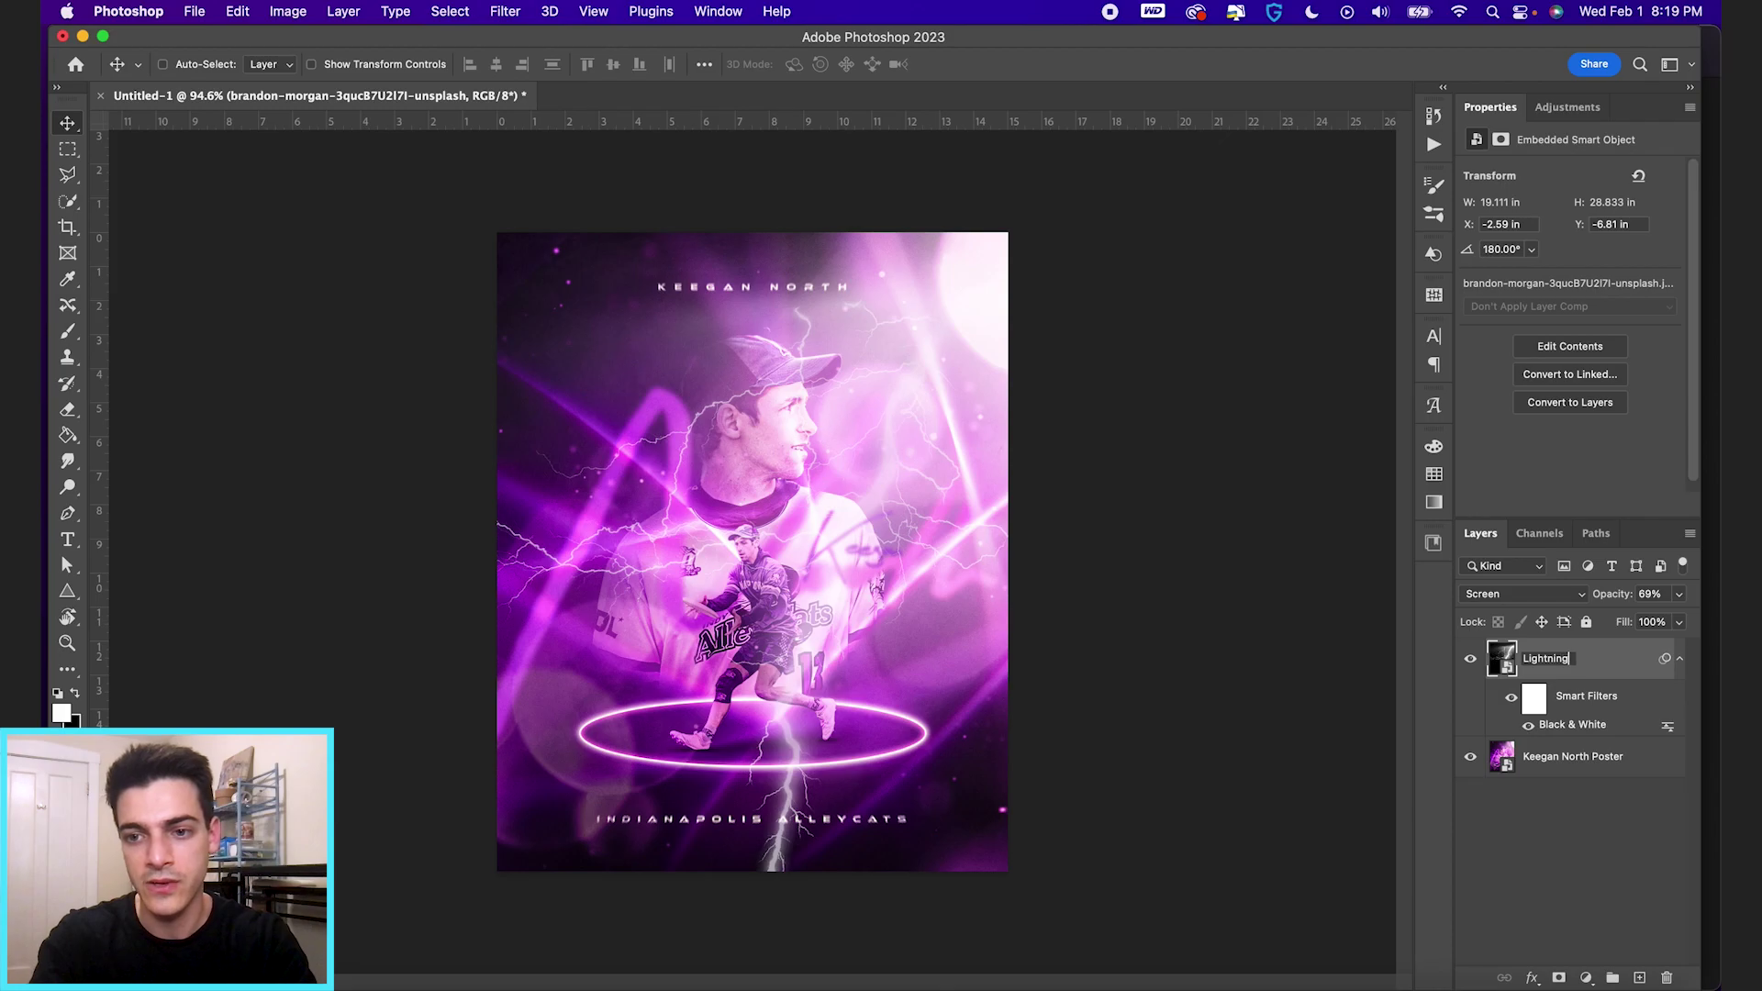
Step: Name the layer Lightning and clip a new Gradient Map 1 adjustment layer to it
key("Return")
left_click(1585, 979)
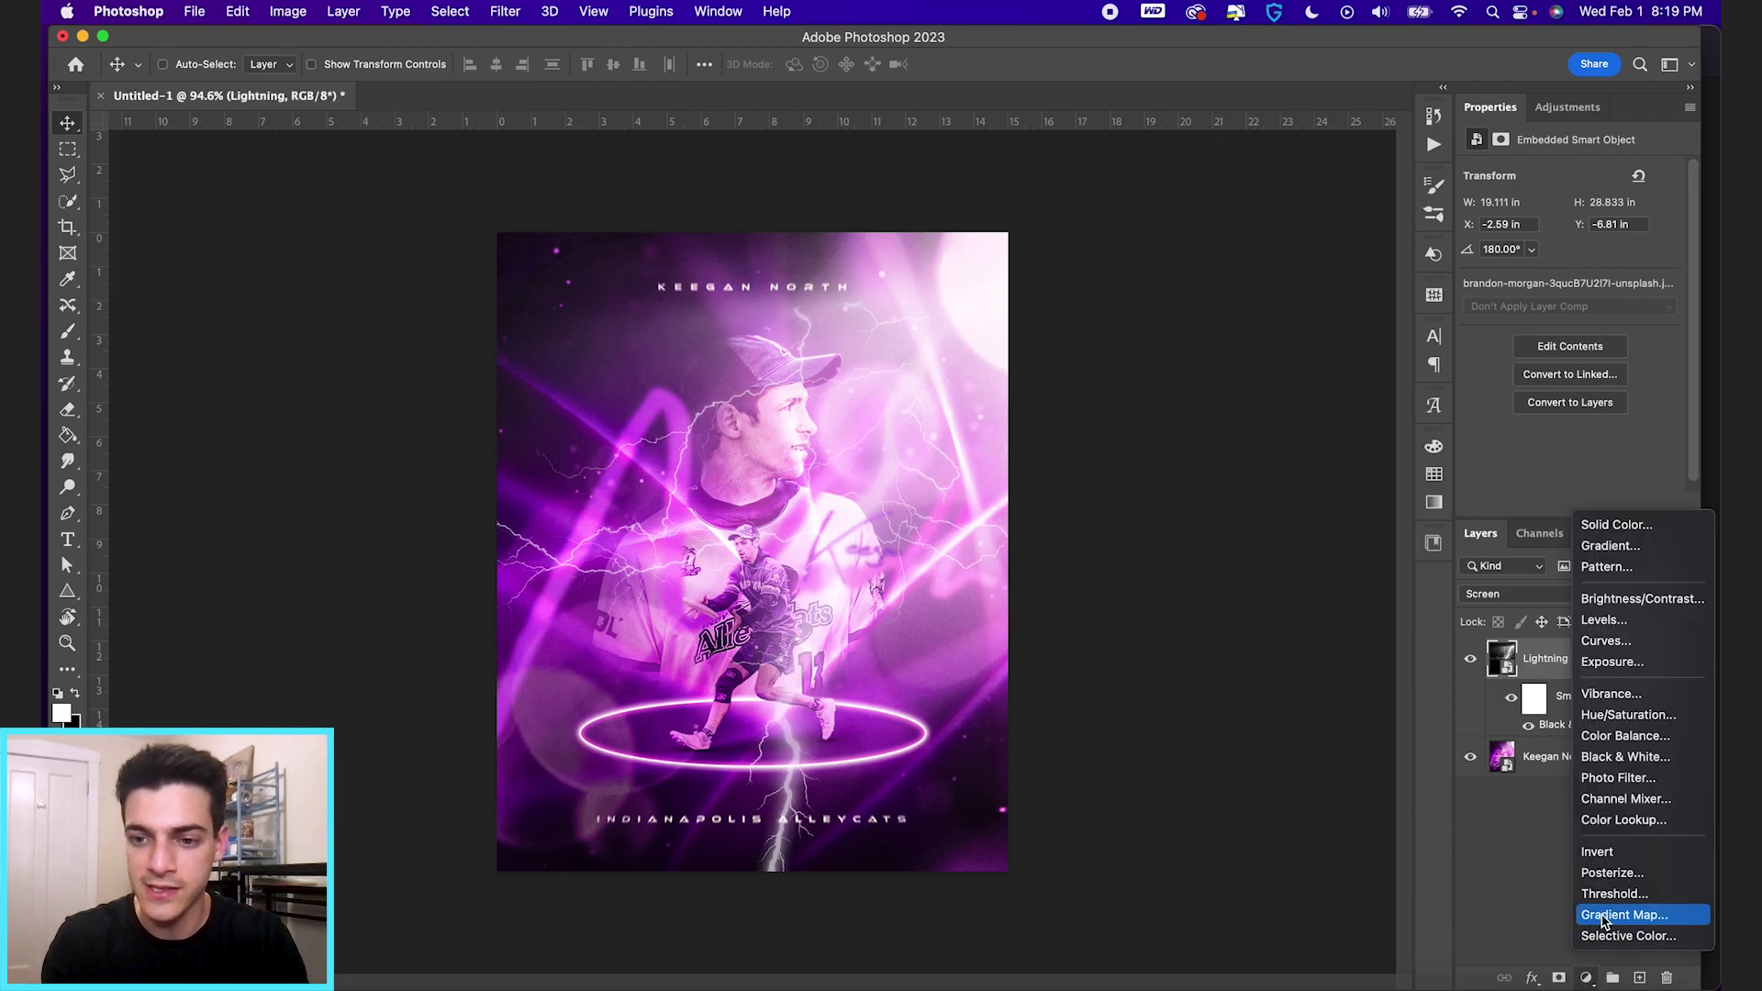
left_click(1622, 915)
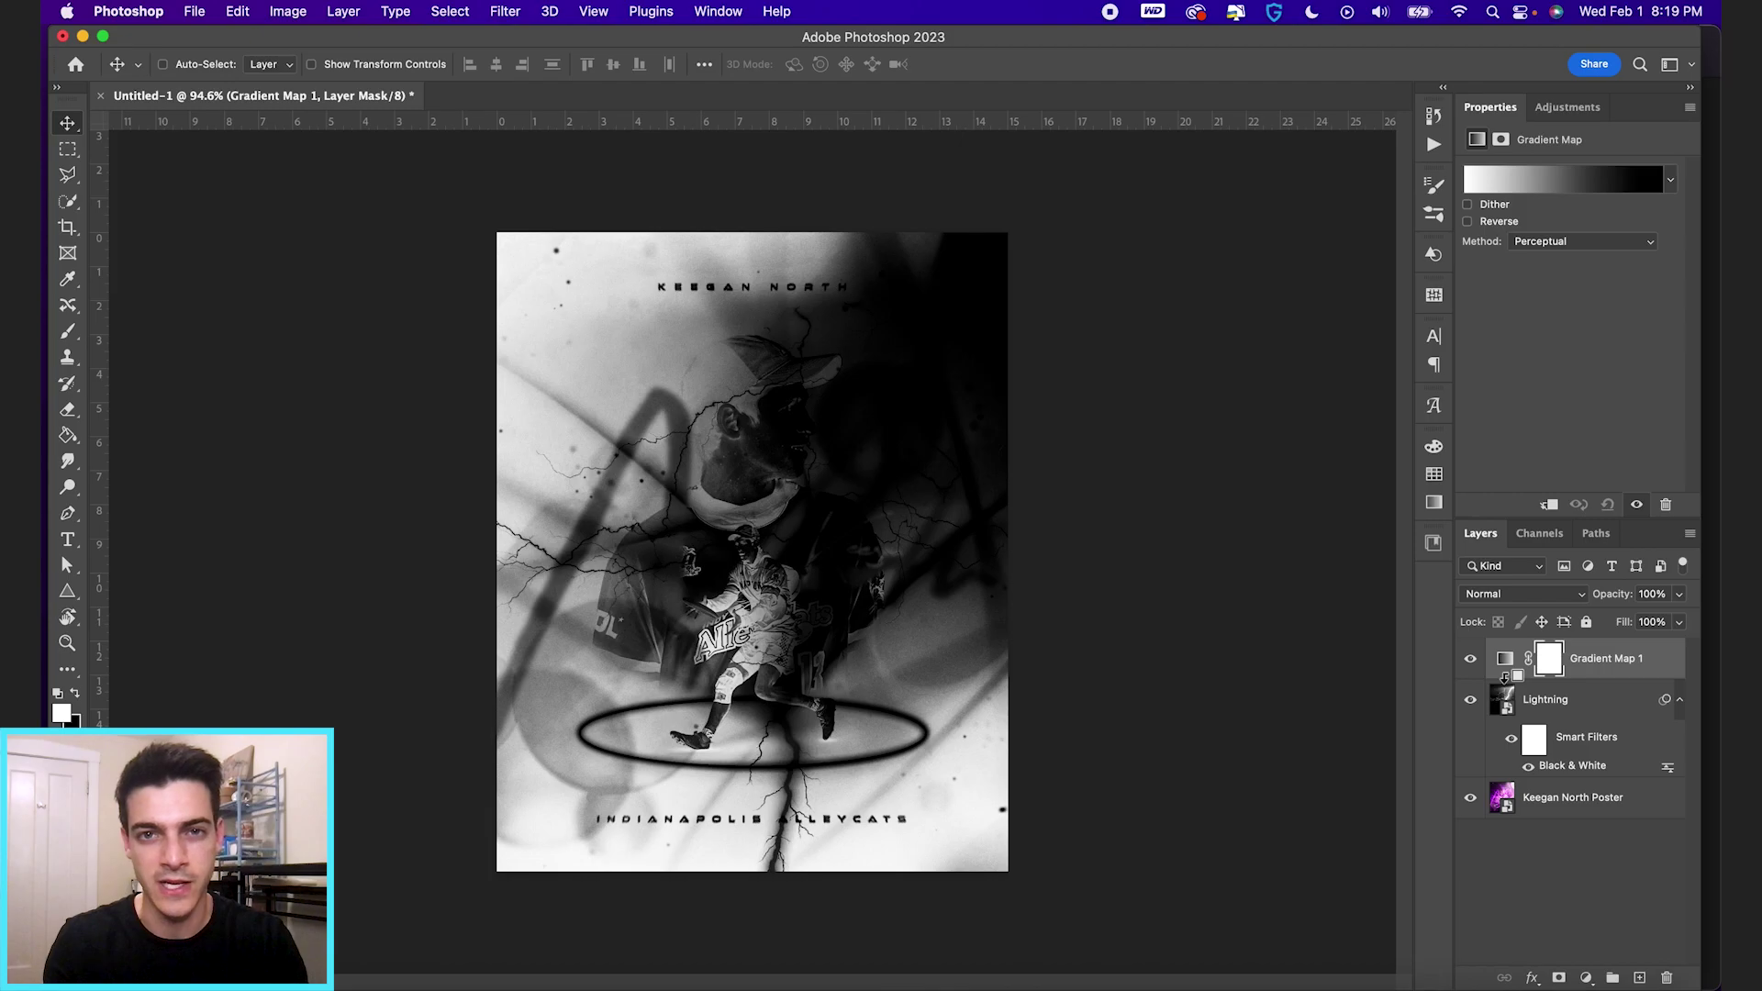
left_click(1503, 678, "alt")
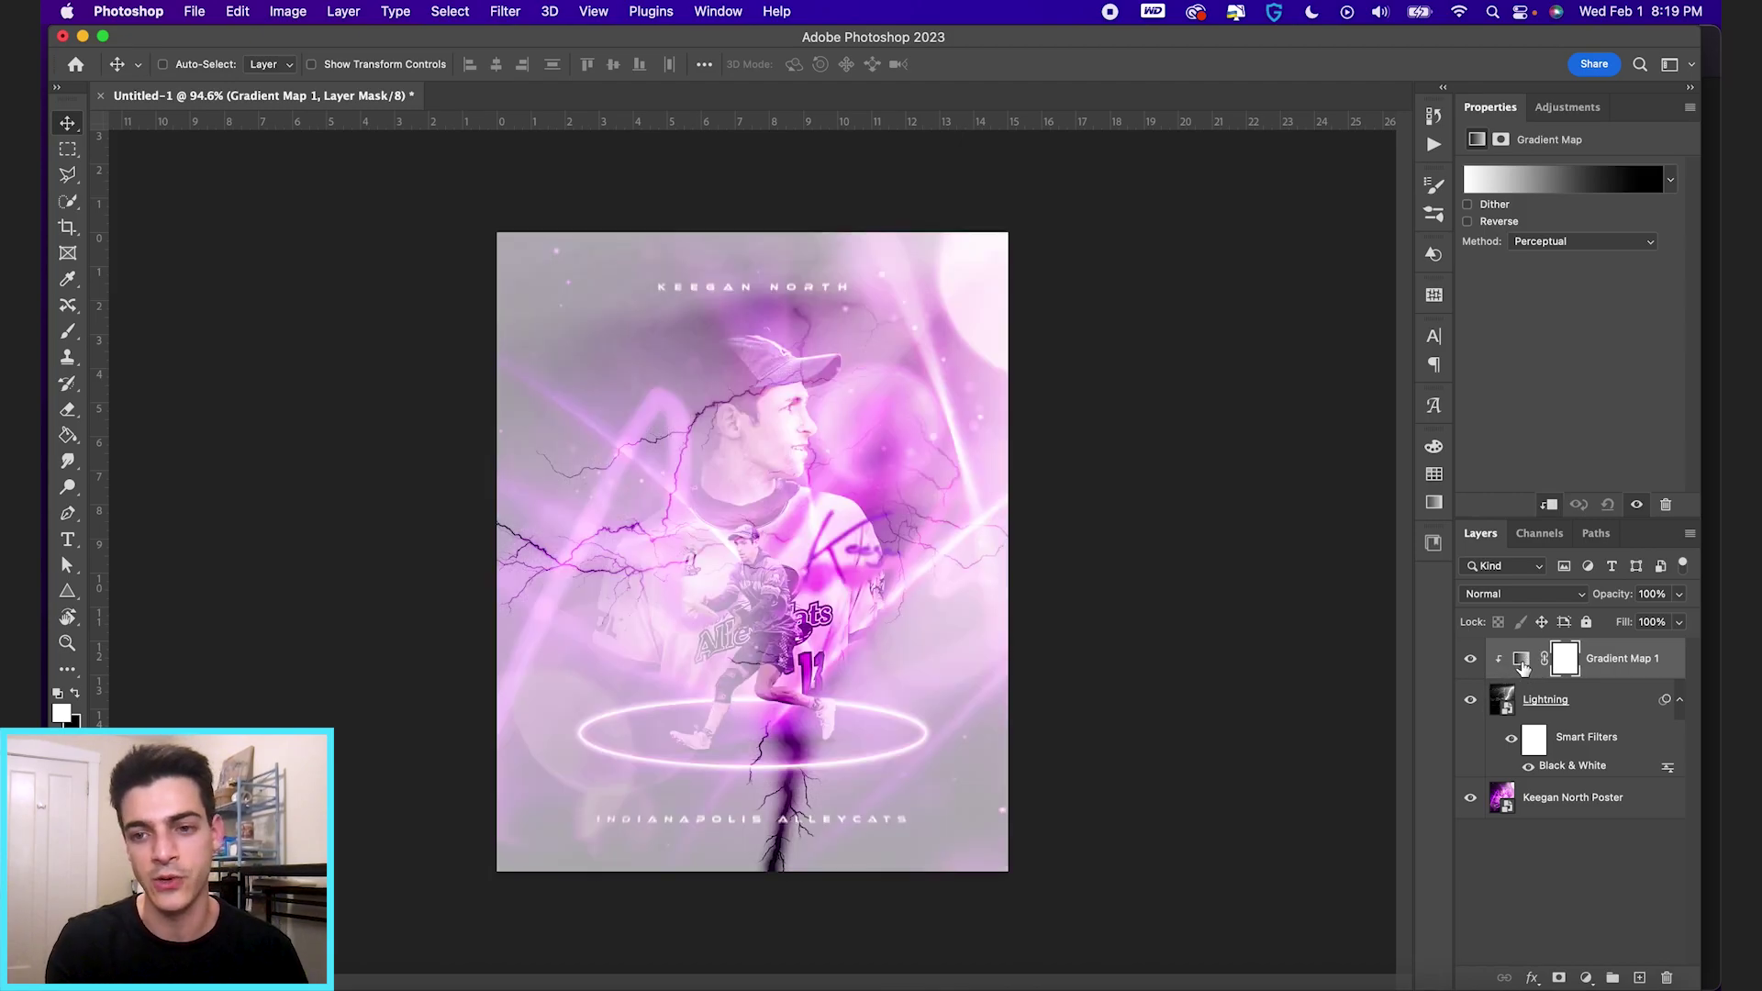
left_click(1520, 660)
left_click(1470, 659)
left_click(1470, 660)
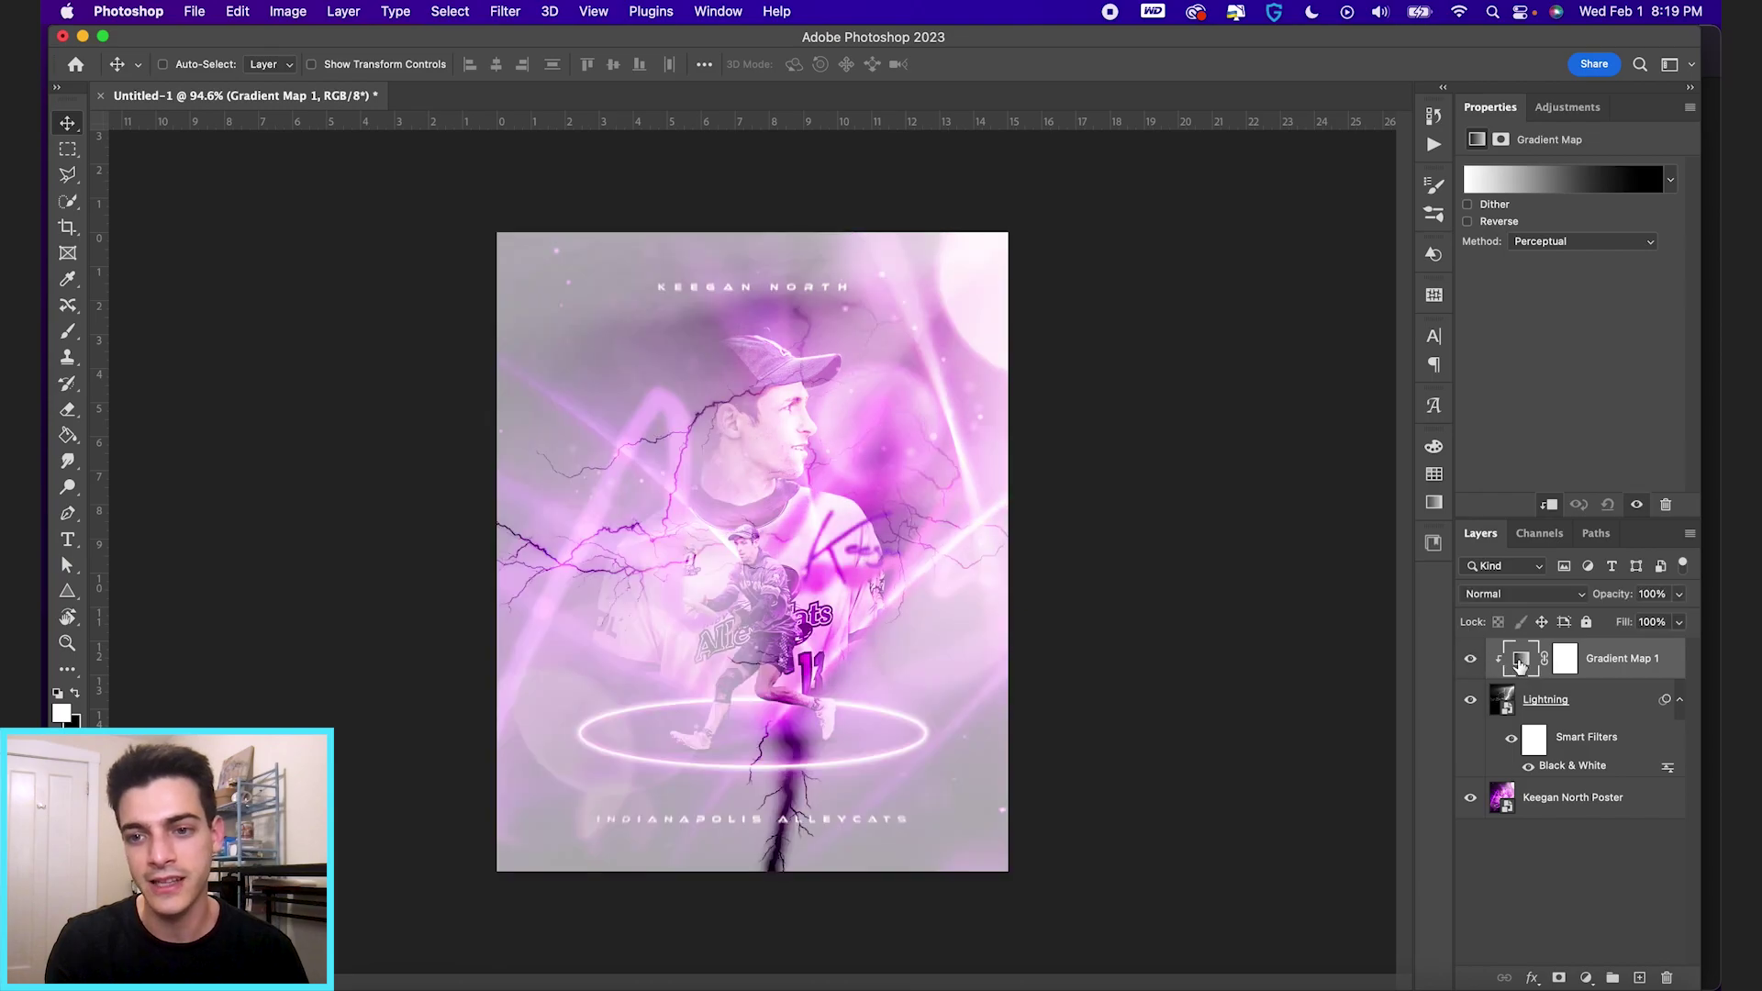
Step: Start Gradient Map 1 from the basic Black, White gradient preset
left_click(1538, 188)
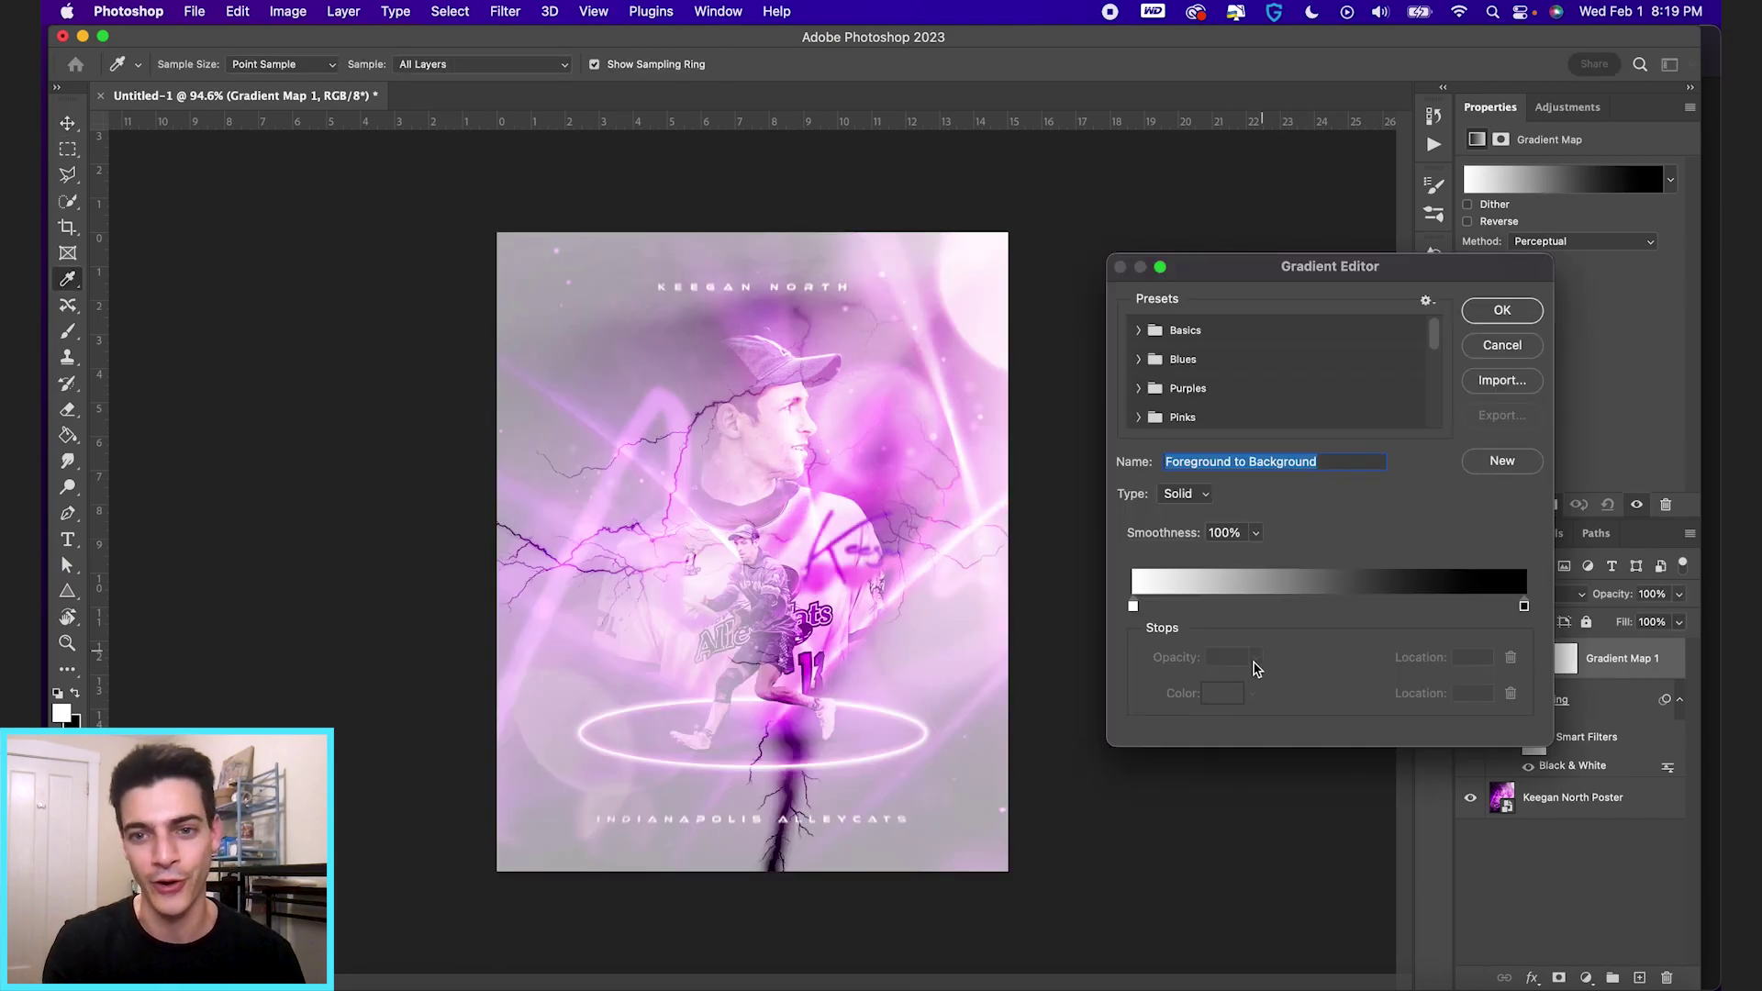
left_click(1156, 328)
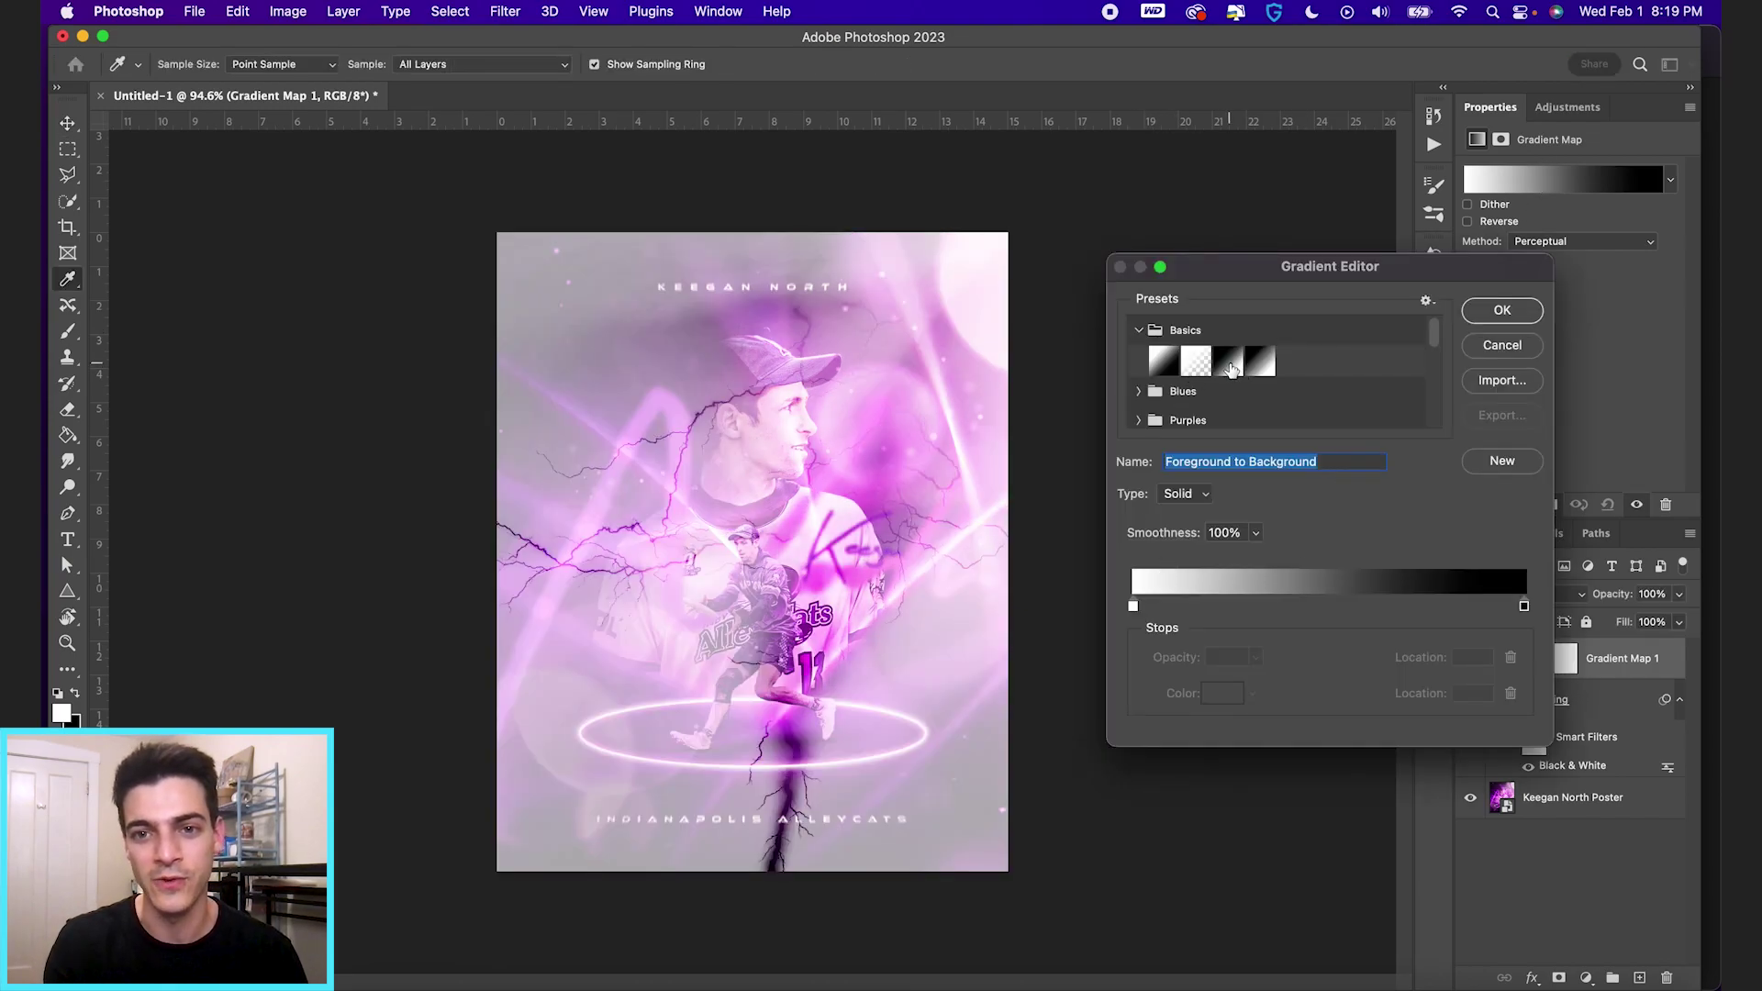
left_click(1228, 360)
left_click_drag(1242, 266, 1153, 162)
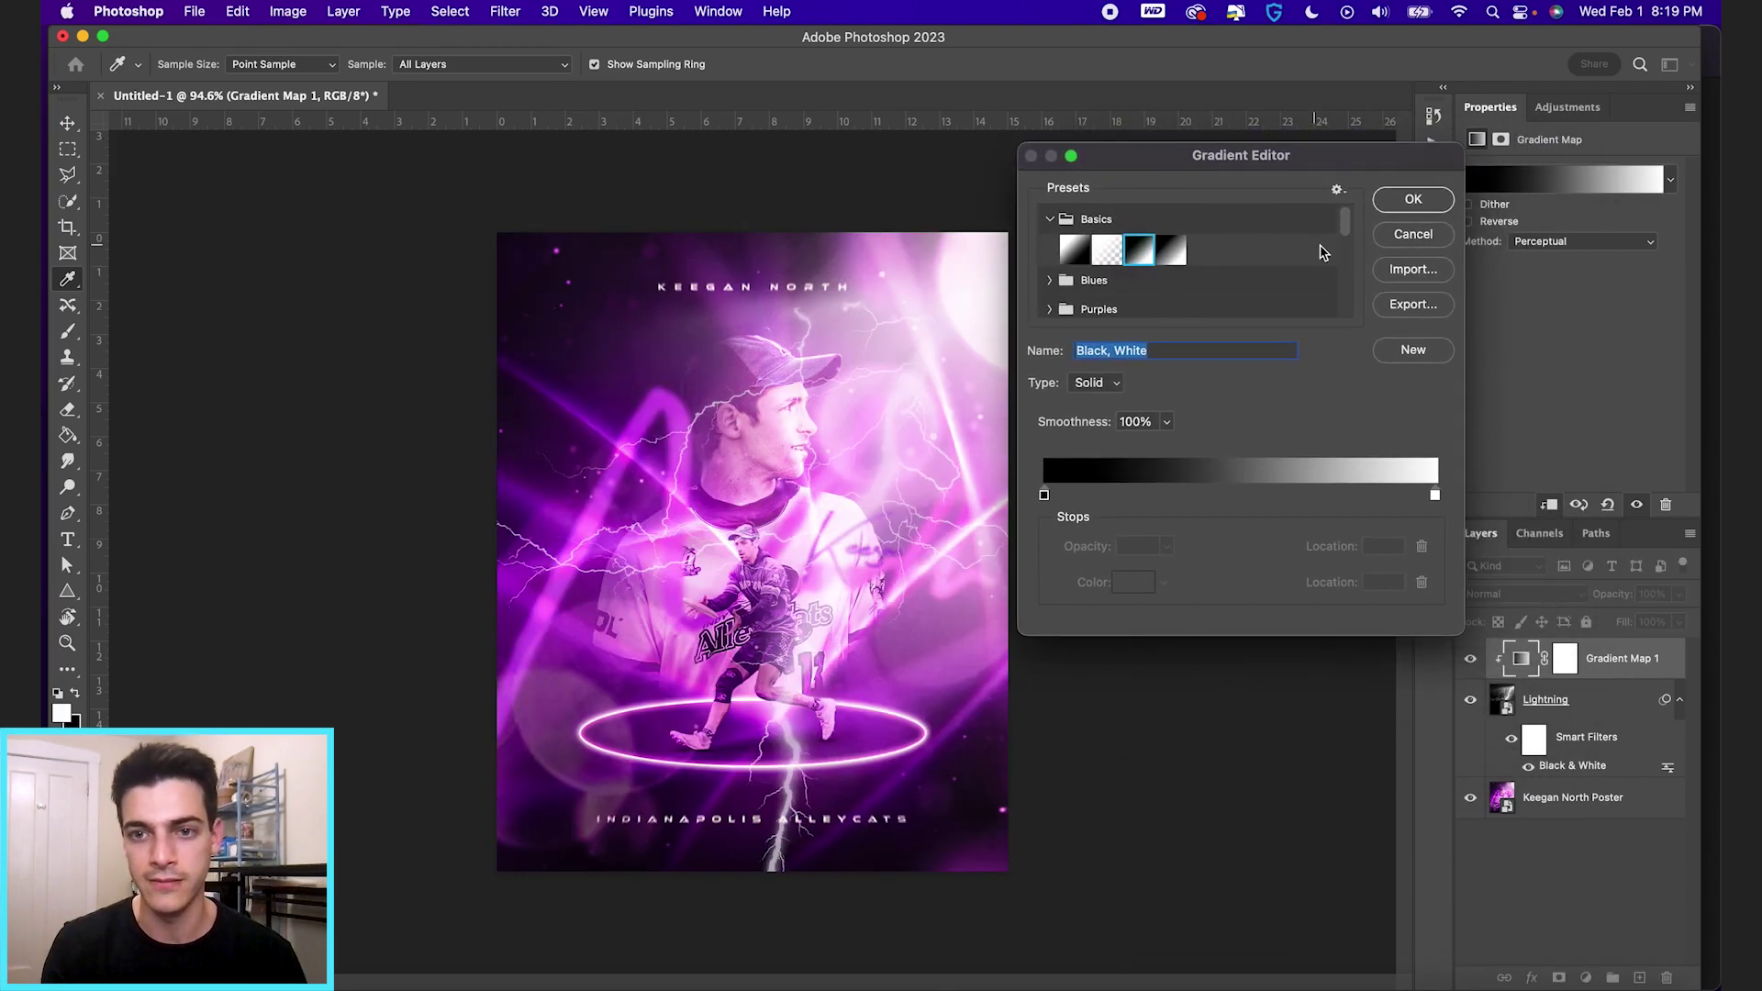
Step: Change the gradient's white stop to a strong magenta sampled from the poster's left side
left_click(1435, 496)
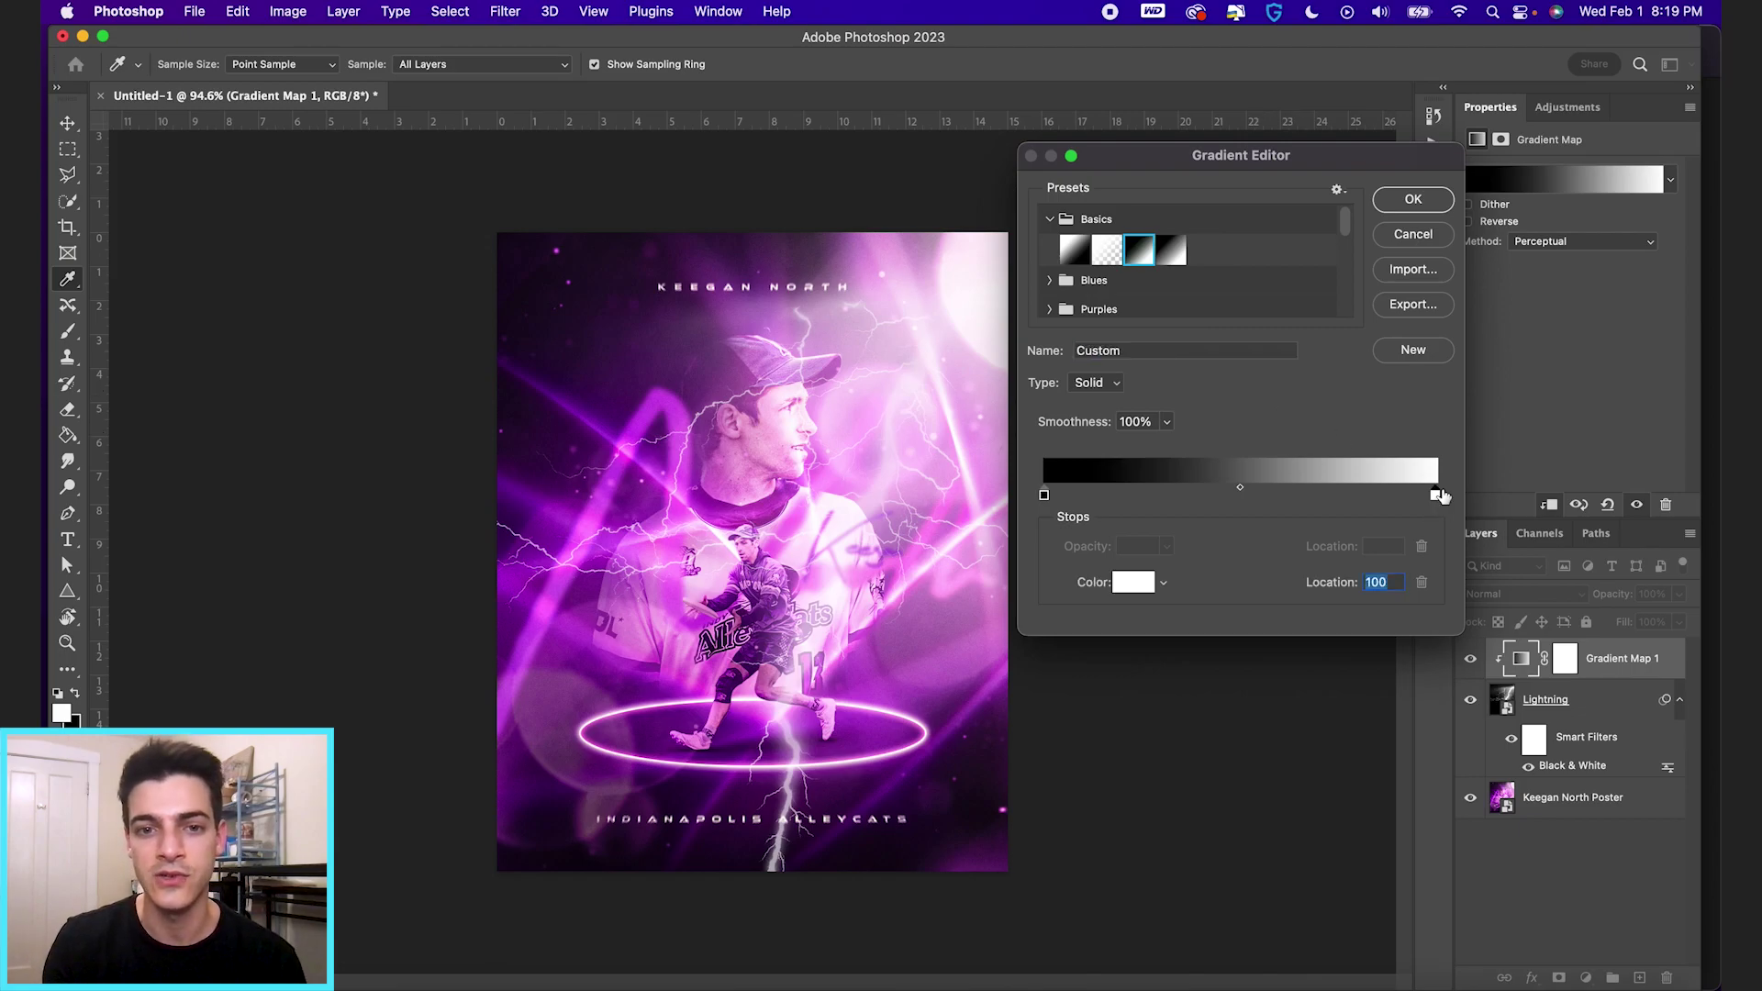
left_click(940, 518)
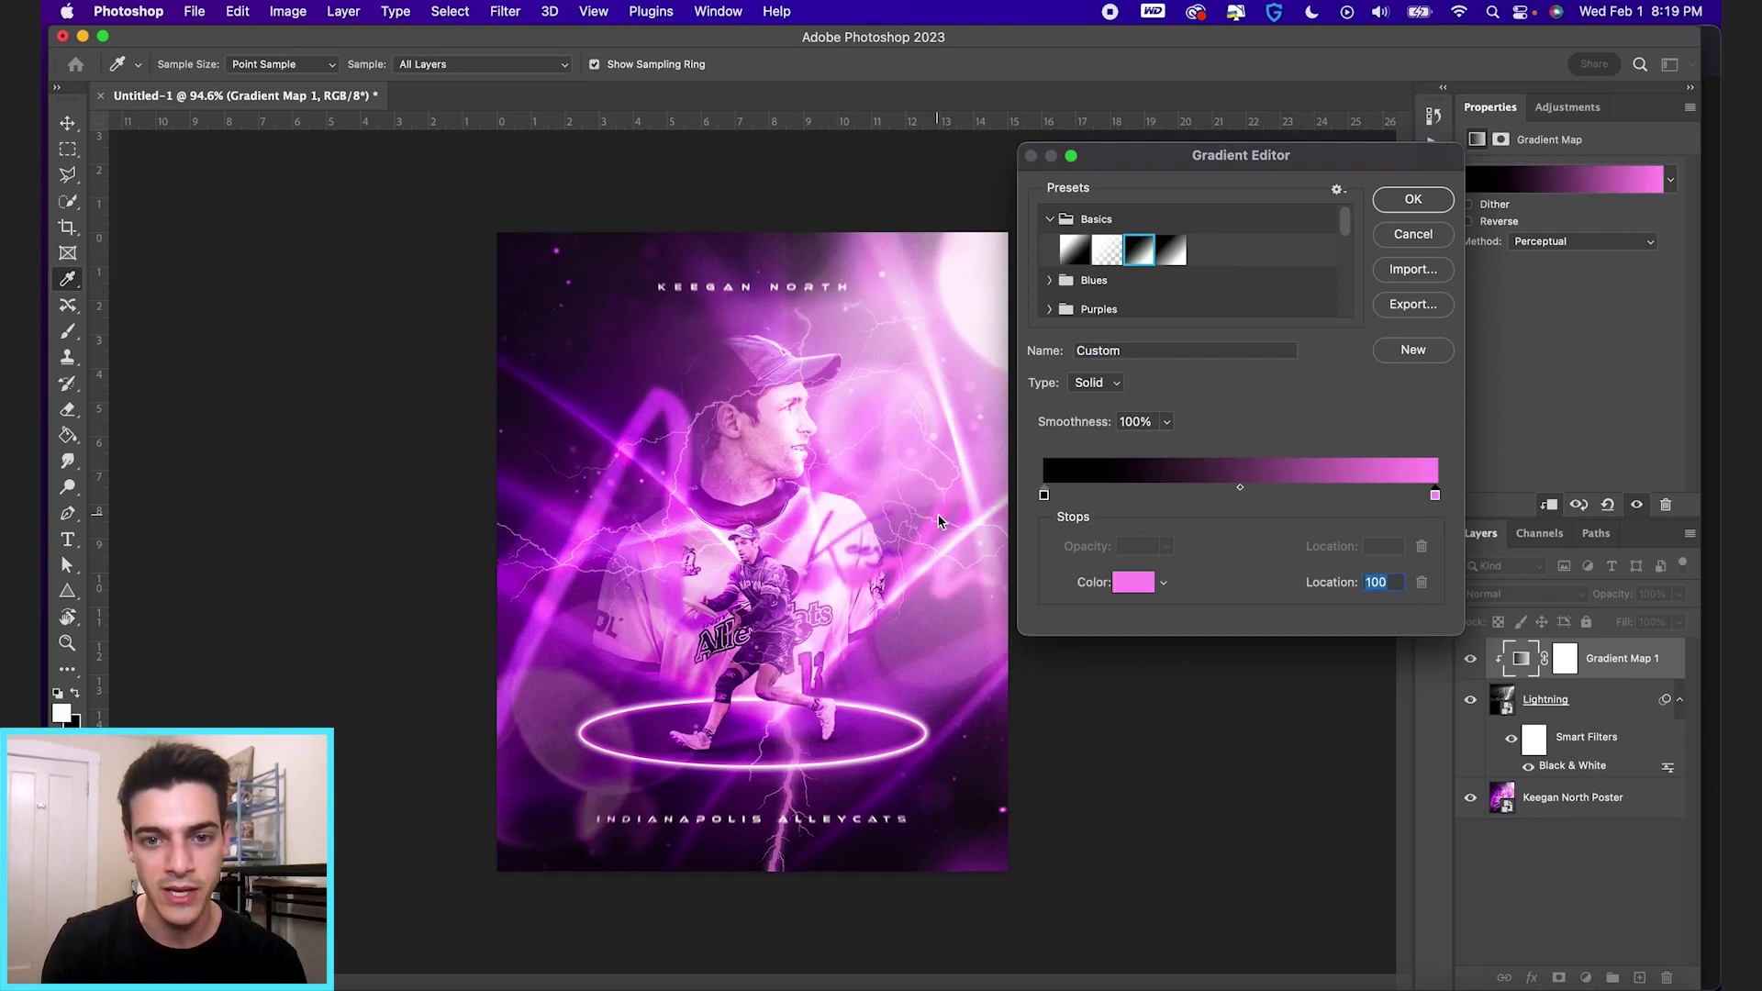
left_click(583, 530)
left_click(583, 530)
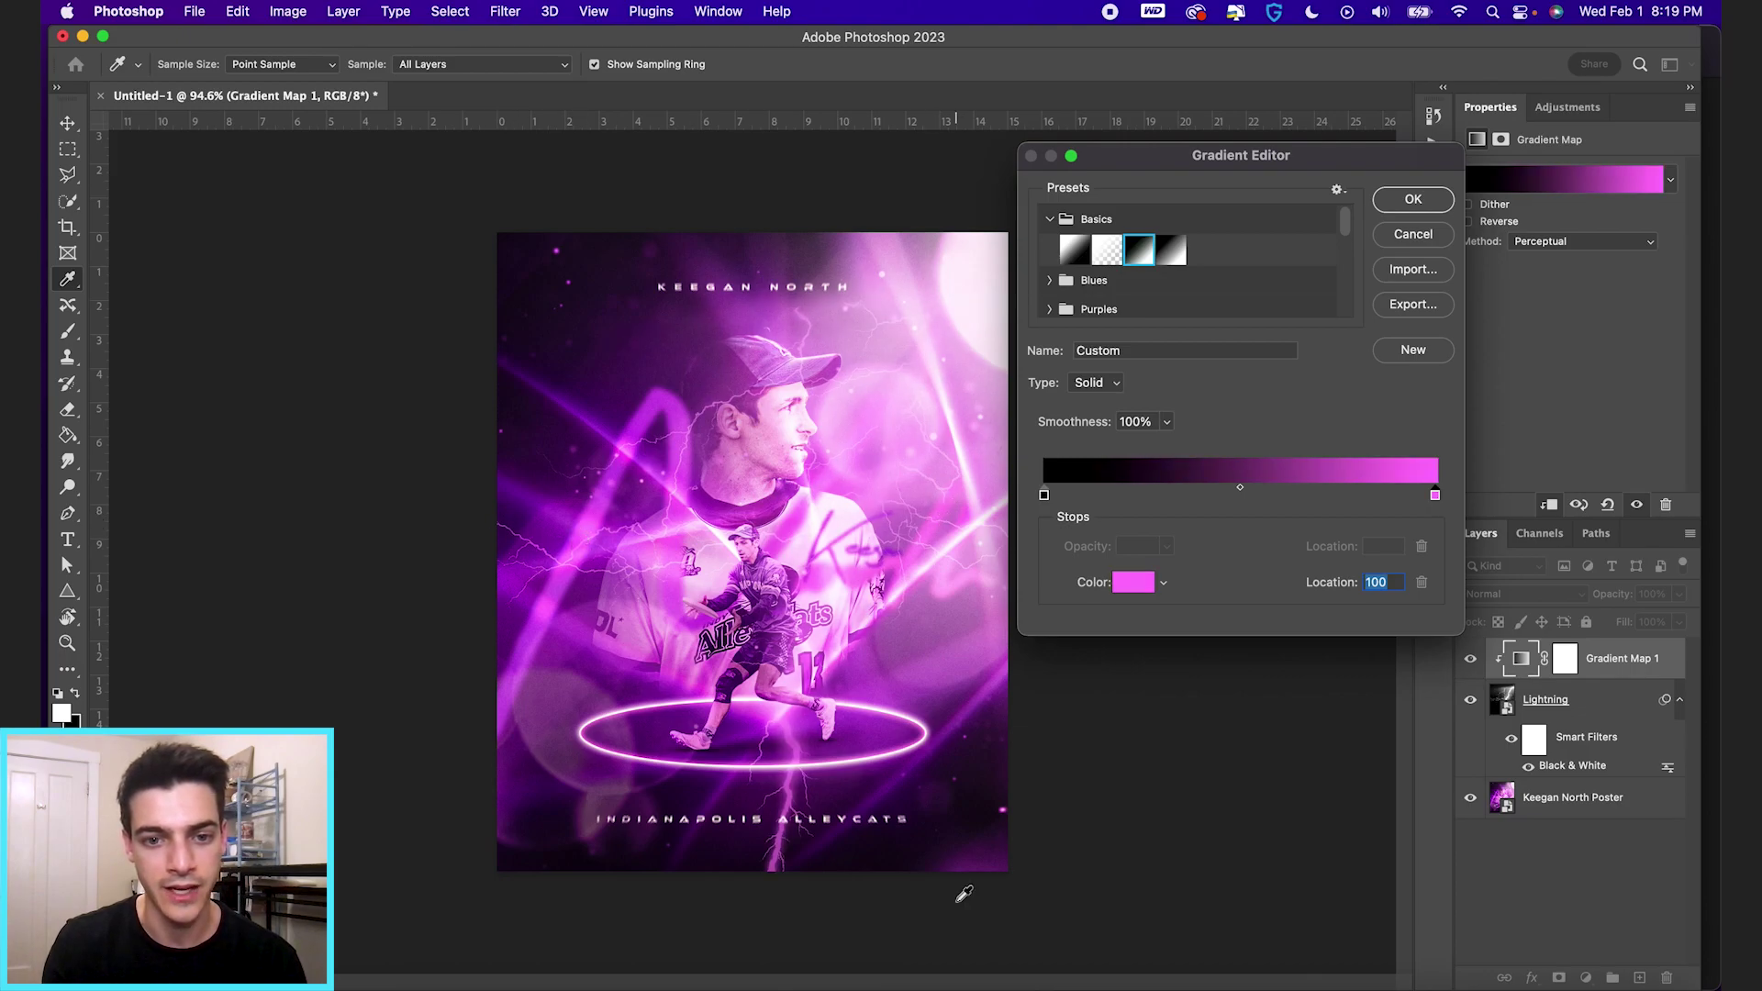
left_click(991, 845)
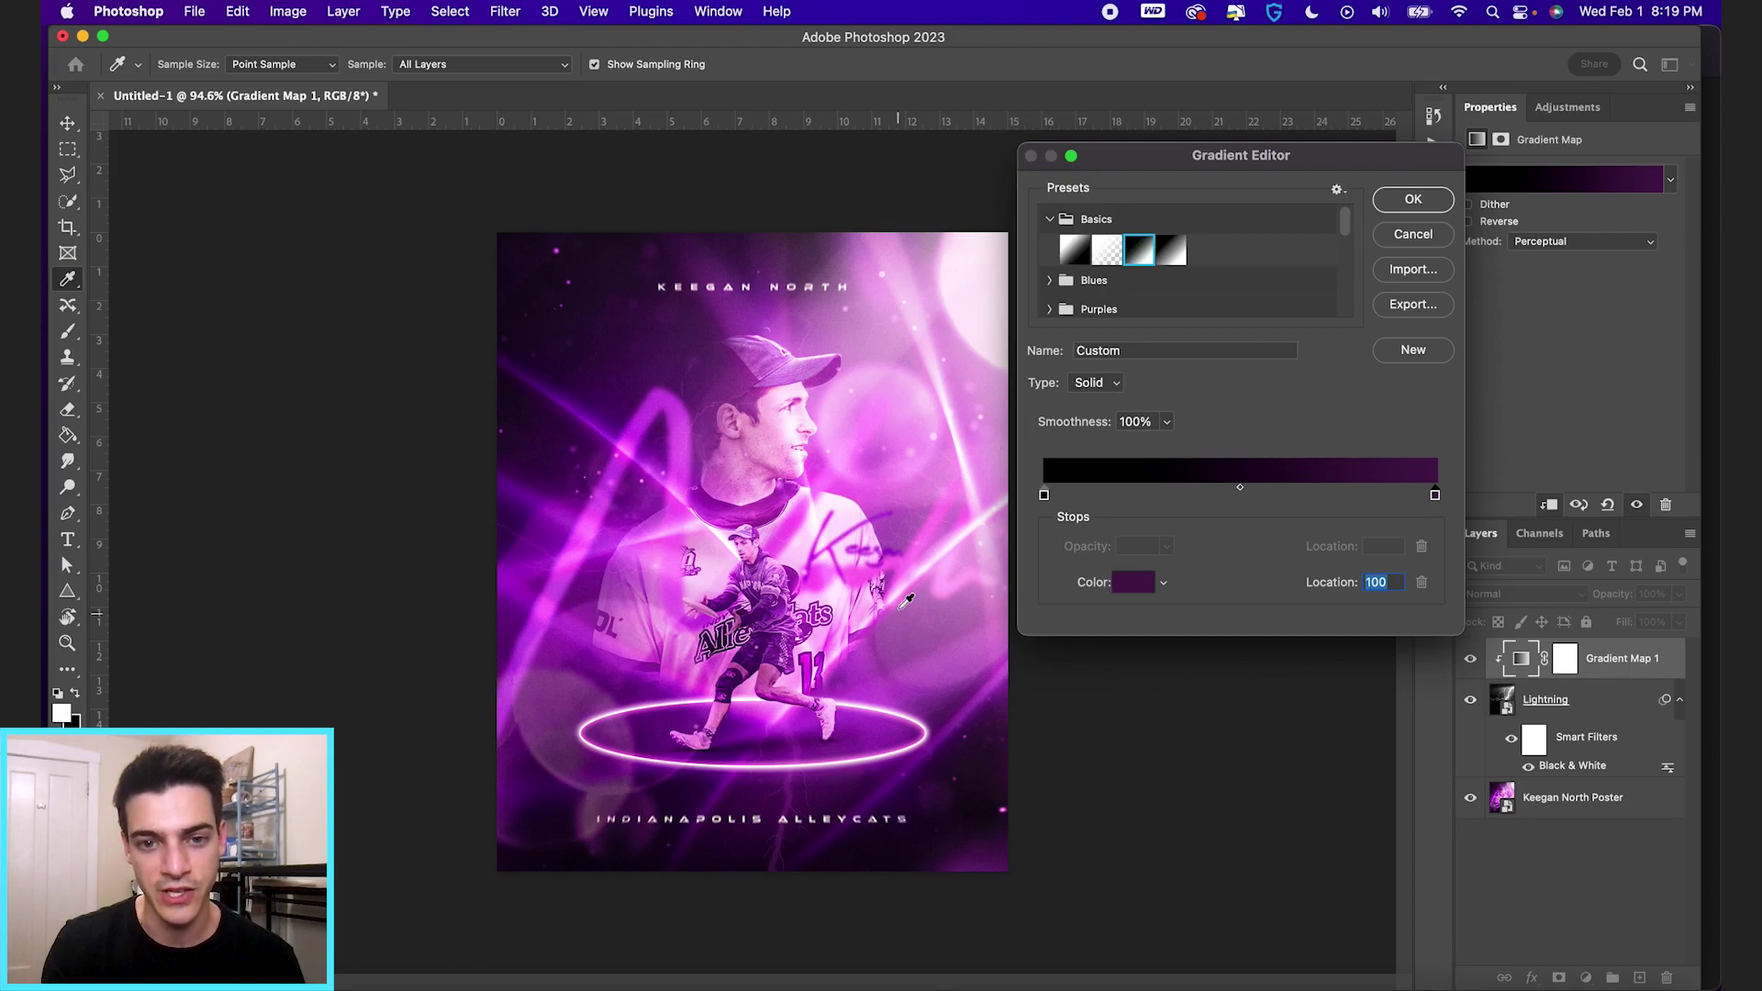
left_click(921, 572)
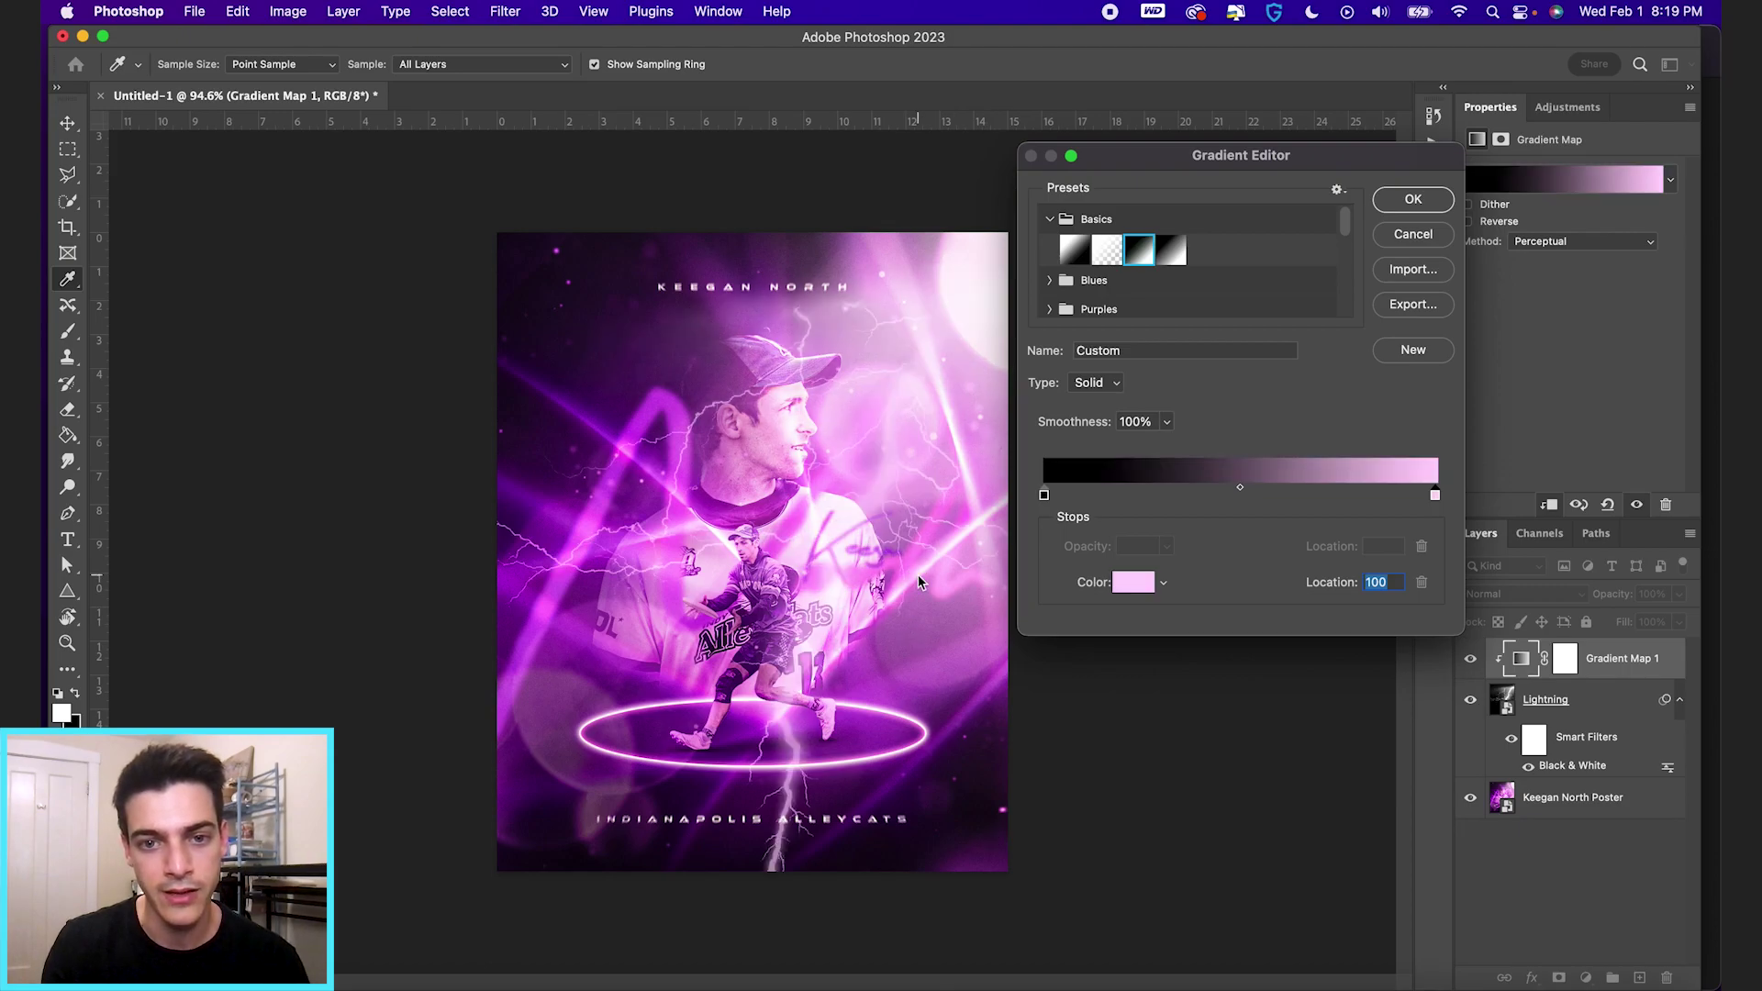
left_click(869, 580)
left_click(602, 508)
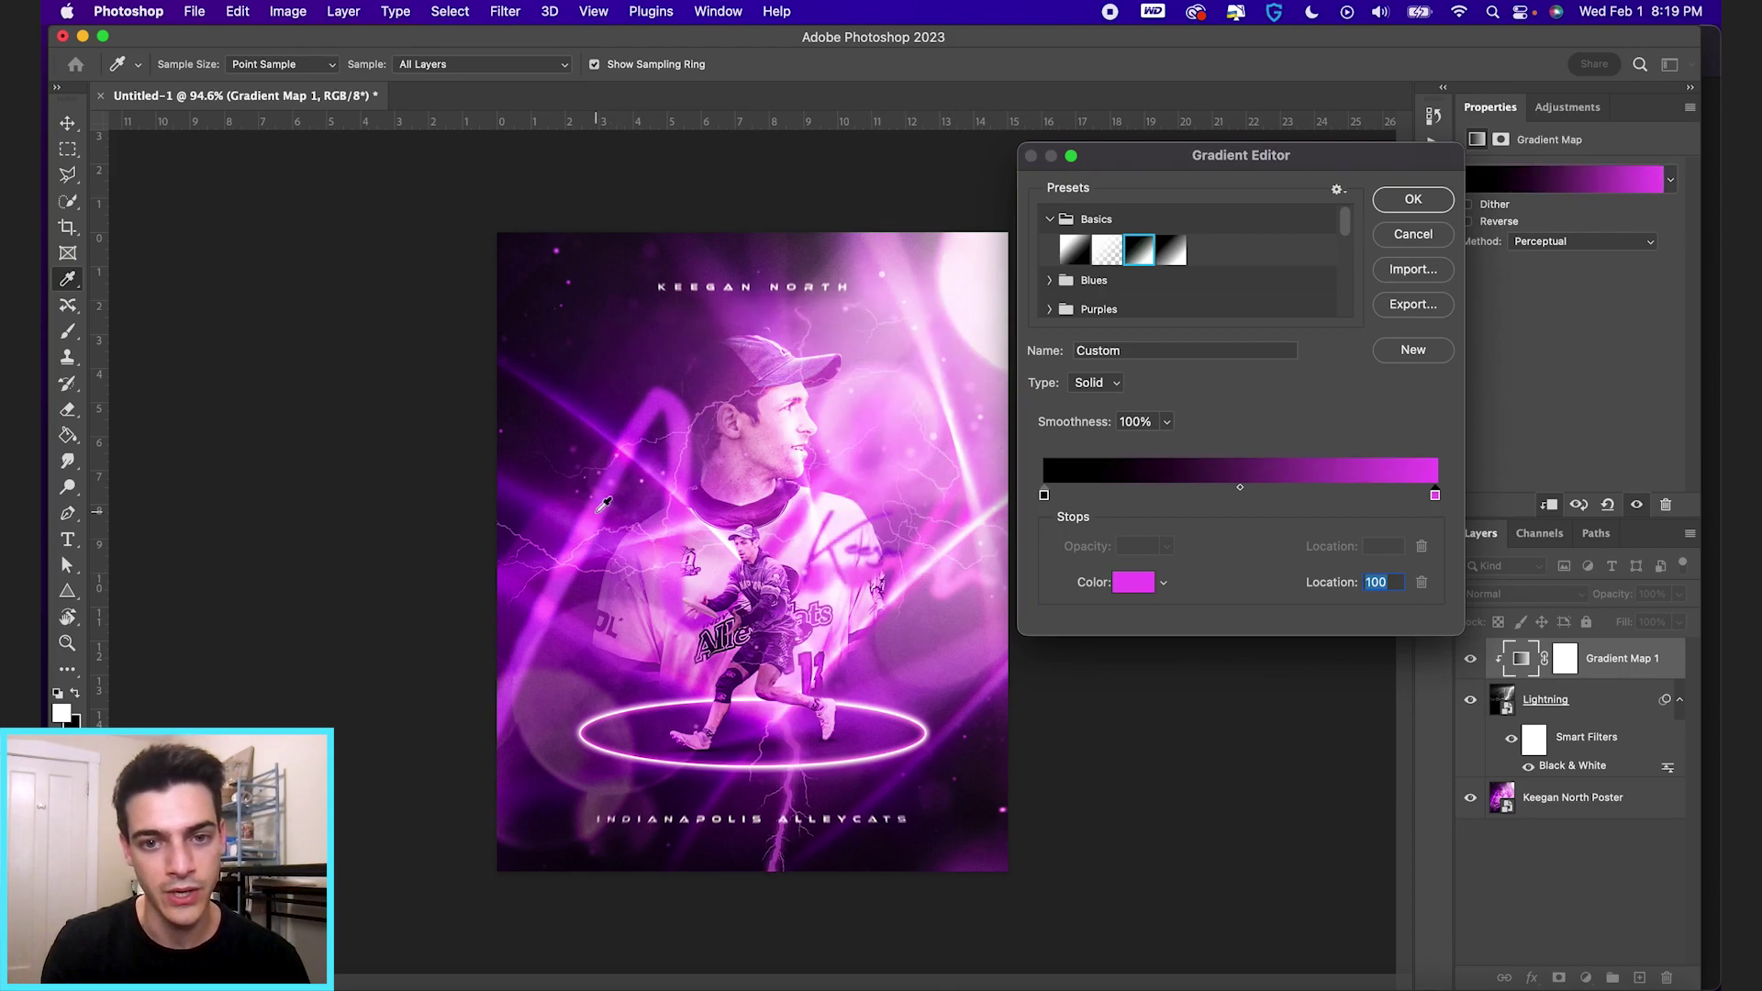
key("Return")
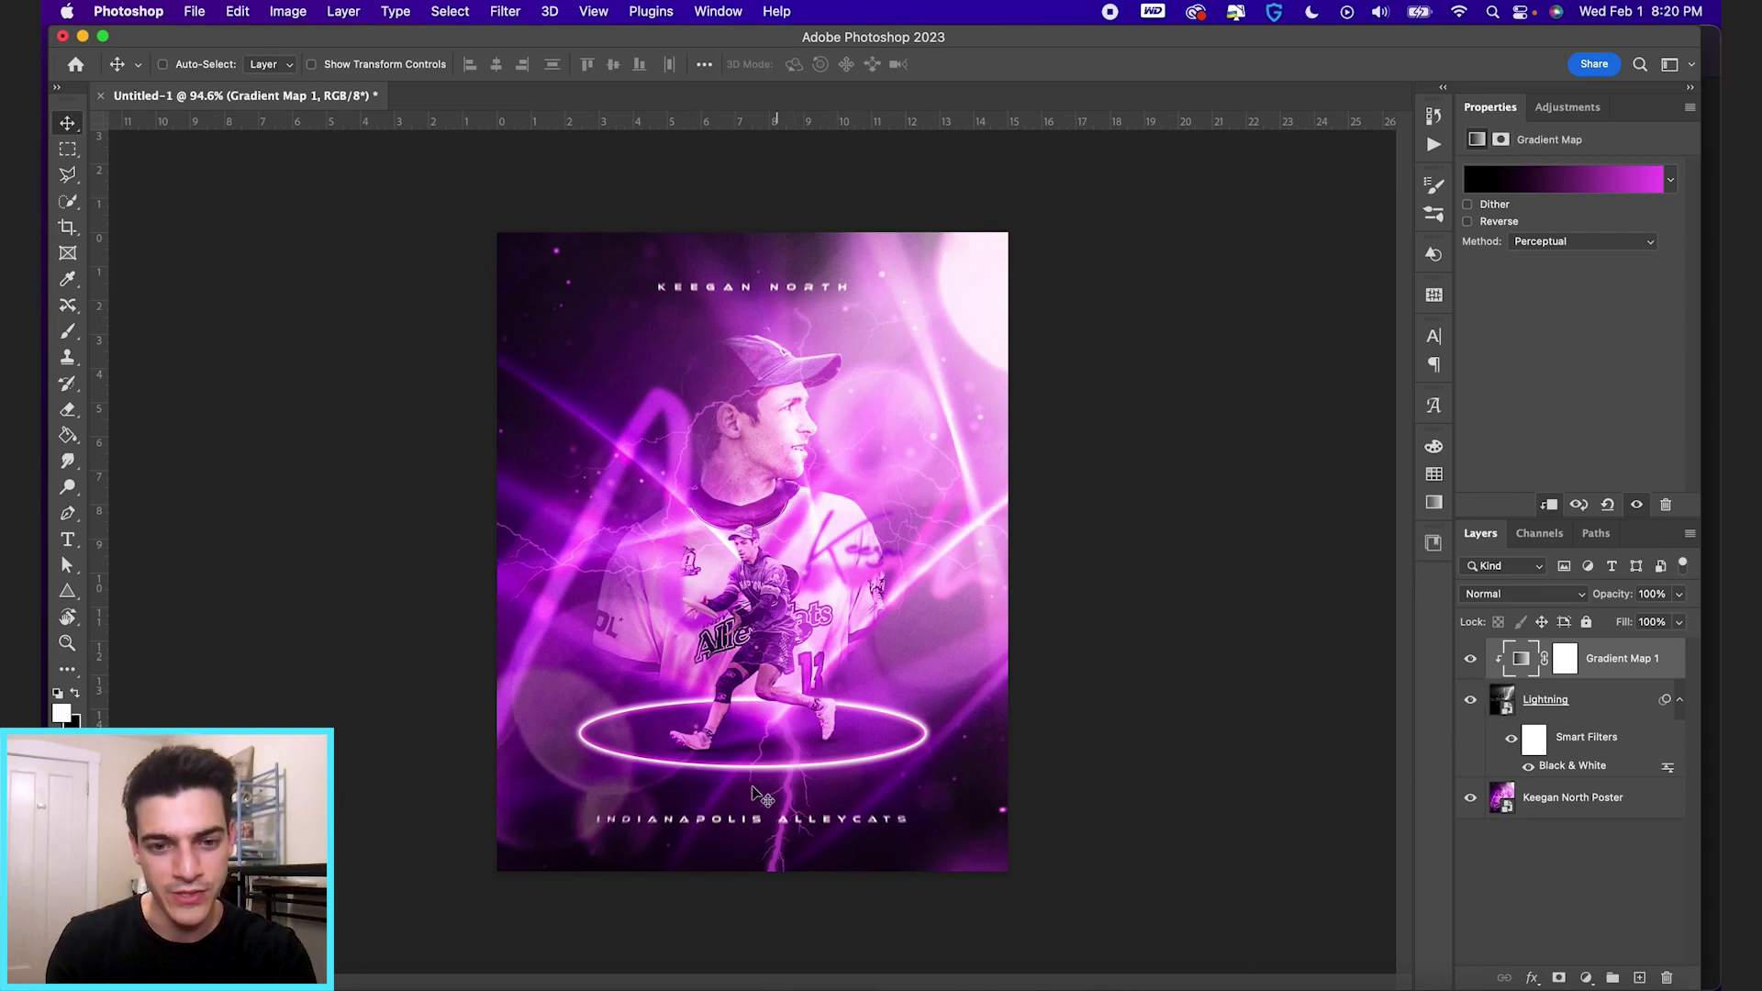
Step: Add a layer mask to Lightning and paint black with a 700 px brush over the bottom team text
left_click(1505, 702)
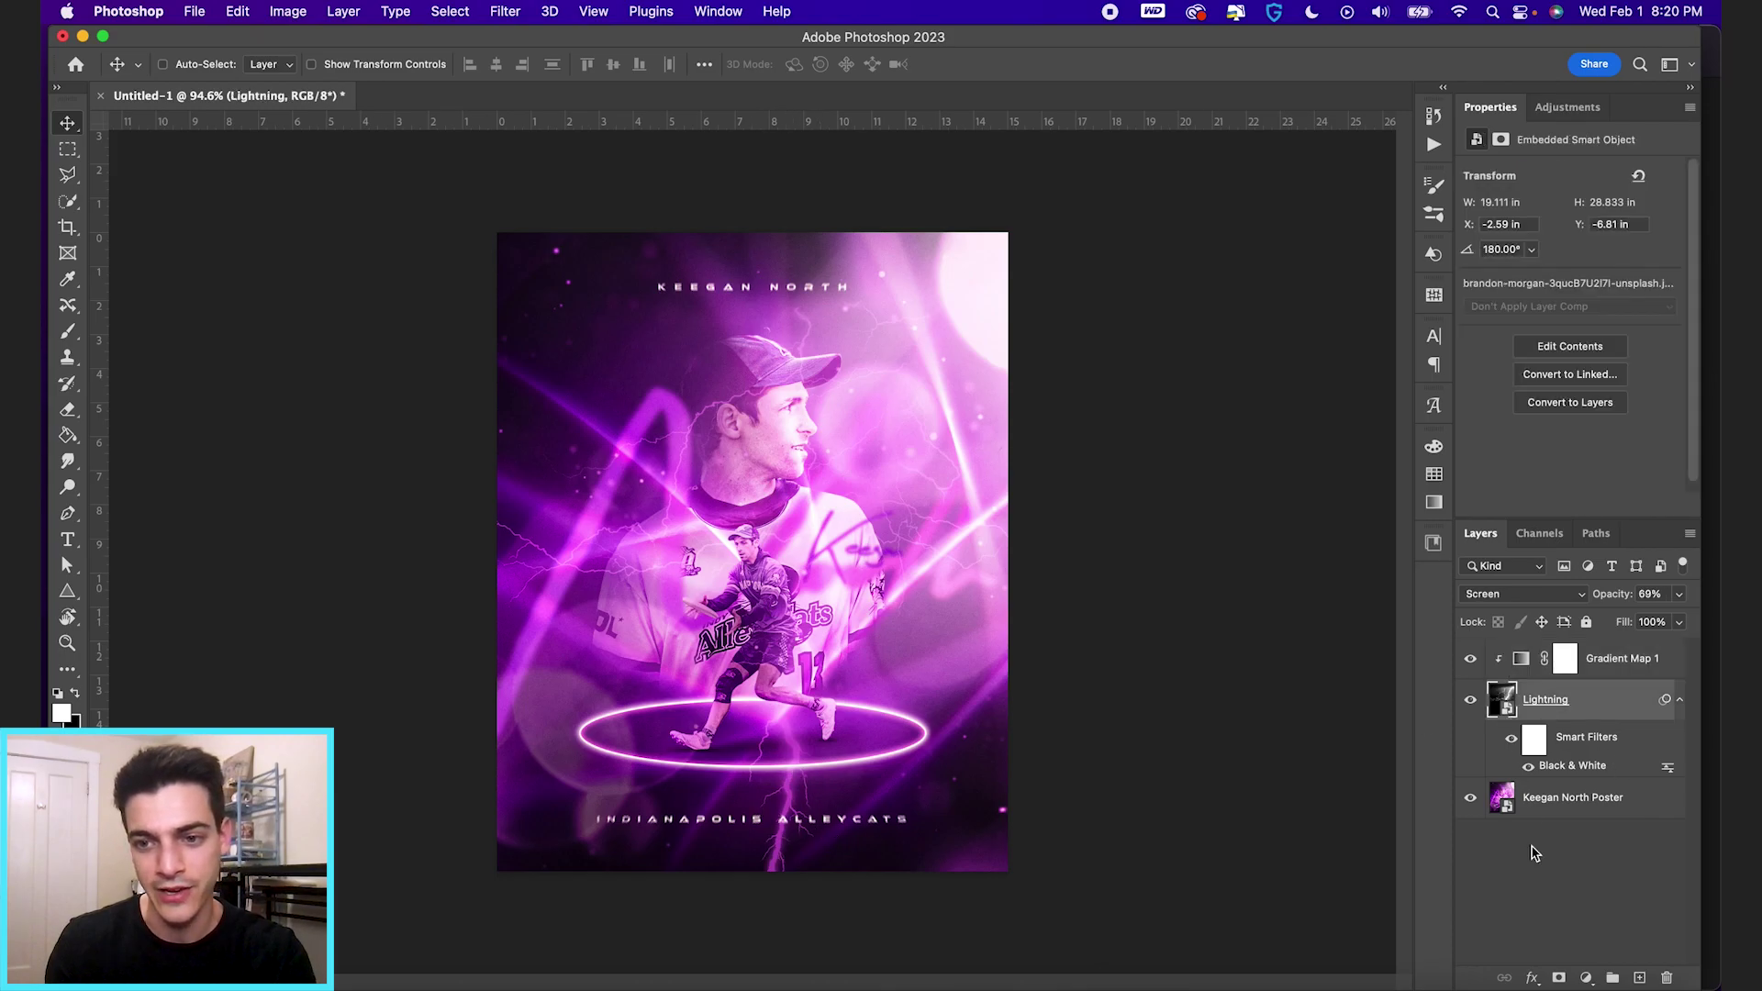
left_click(1559, 978)
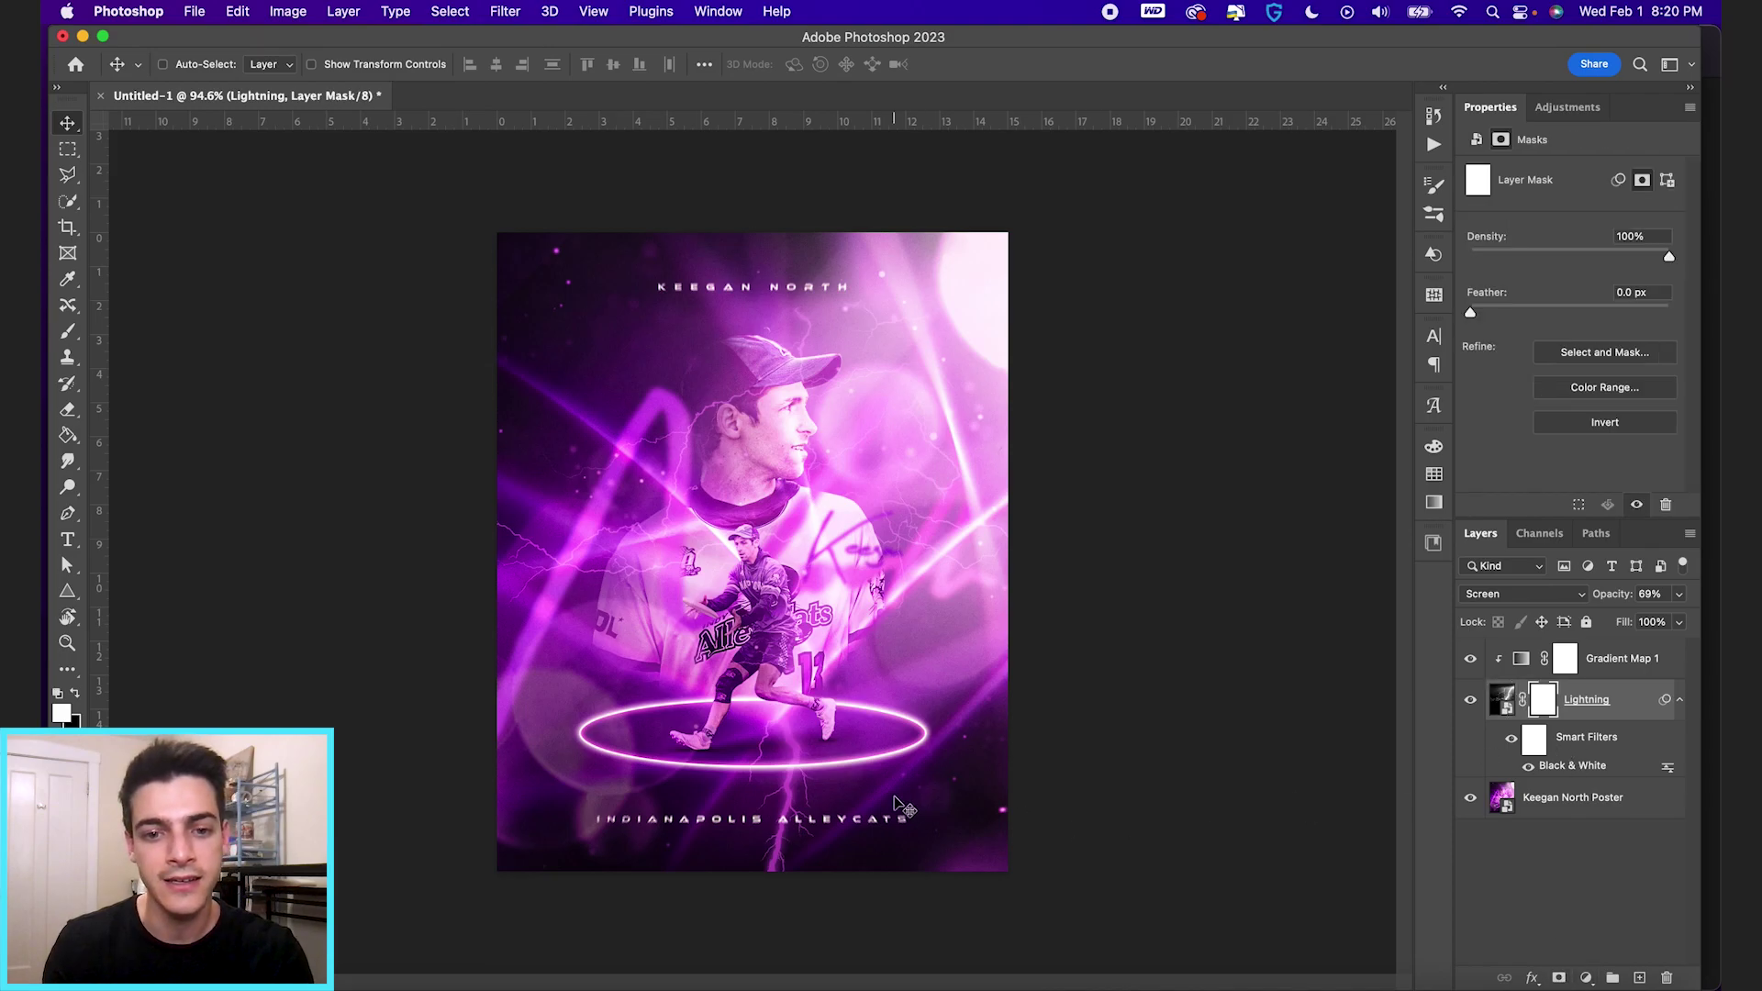
key("b")
key("bracketright")
key("bracketright")
key("bracketright")
key("bracketright")
key("bracketright")
key("bracketright")
key("bracketright")
key("bracketright")
key("bracketright")
key("bracketright")
key("bracketright")
key("bracketright")
key("bracketright")
key("bracketright")
key("bracketright")
key("bracketright")
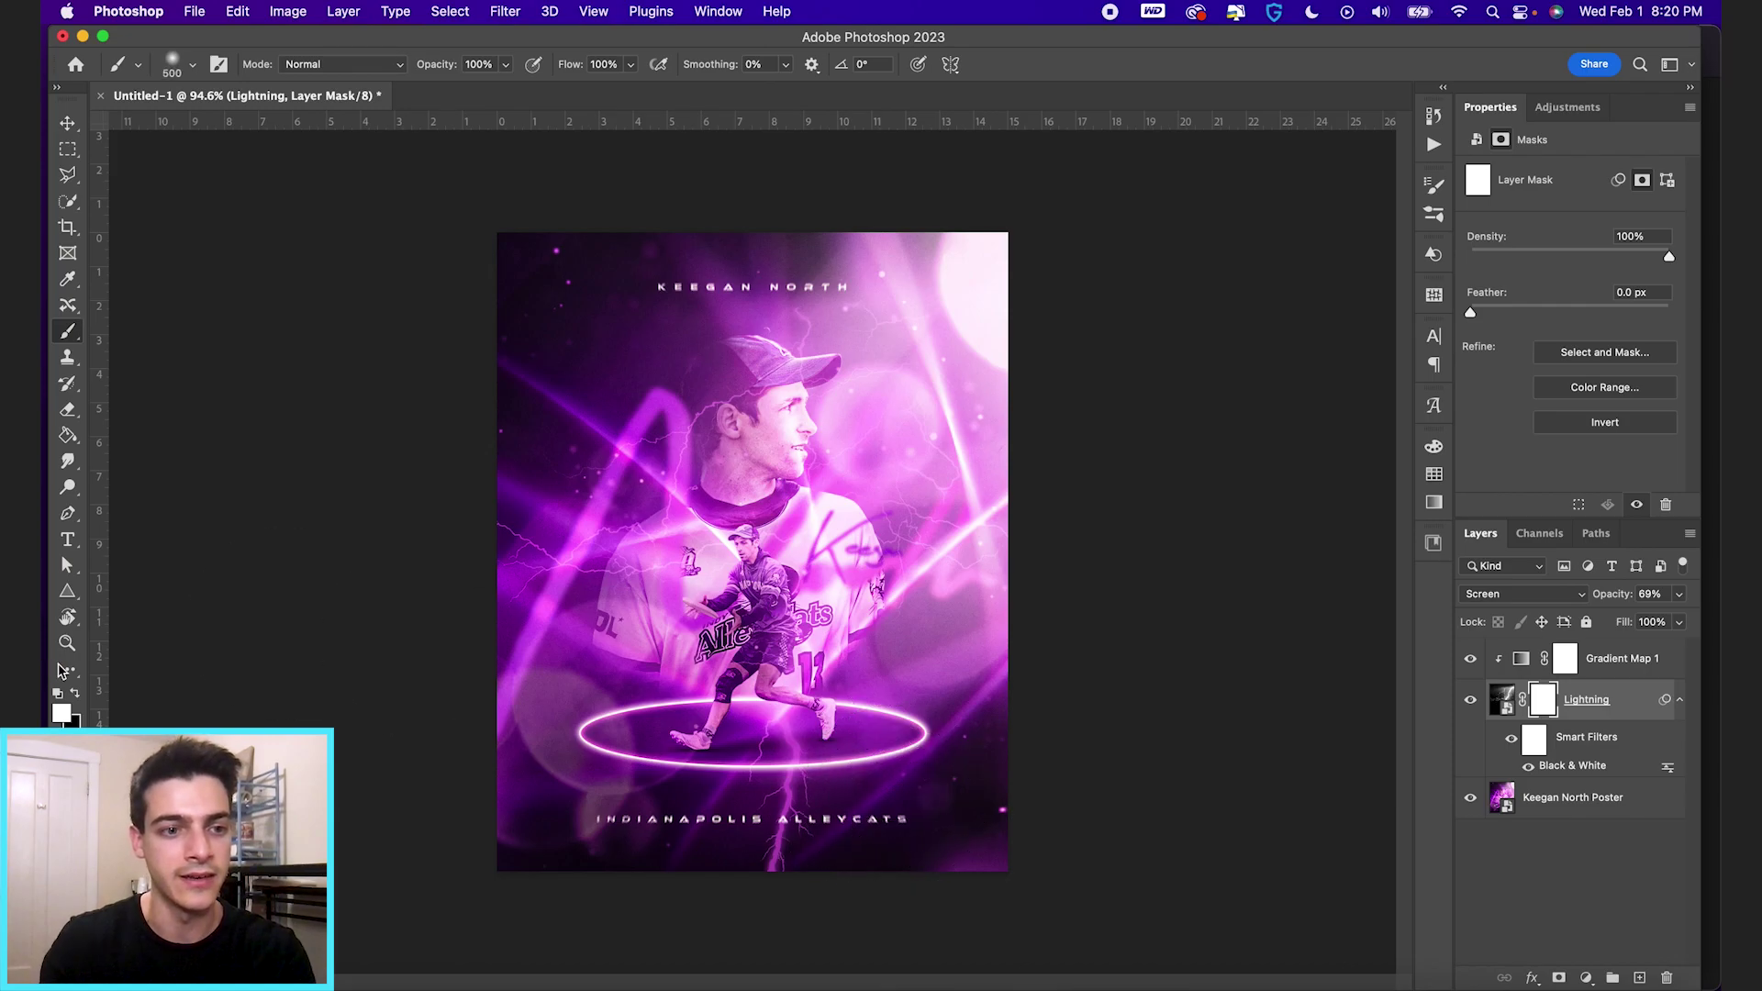
left_click(77, 694)
key("bracketright")
key("bracketright")
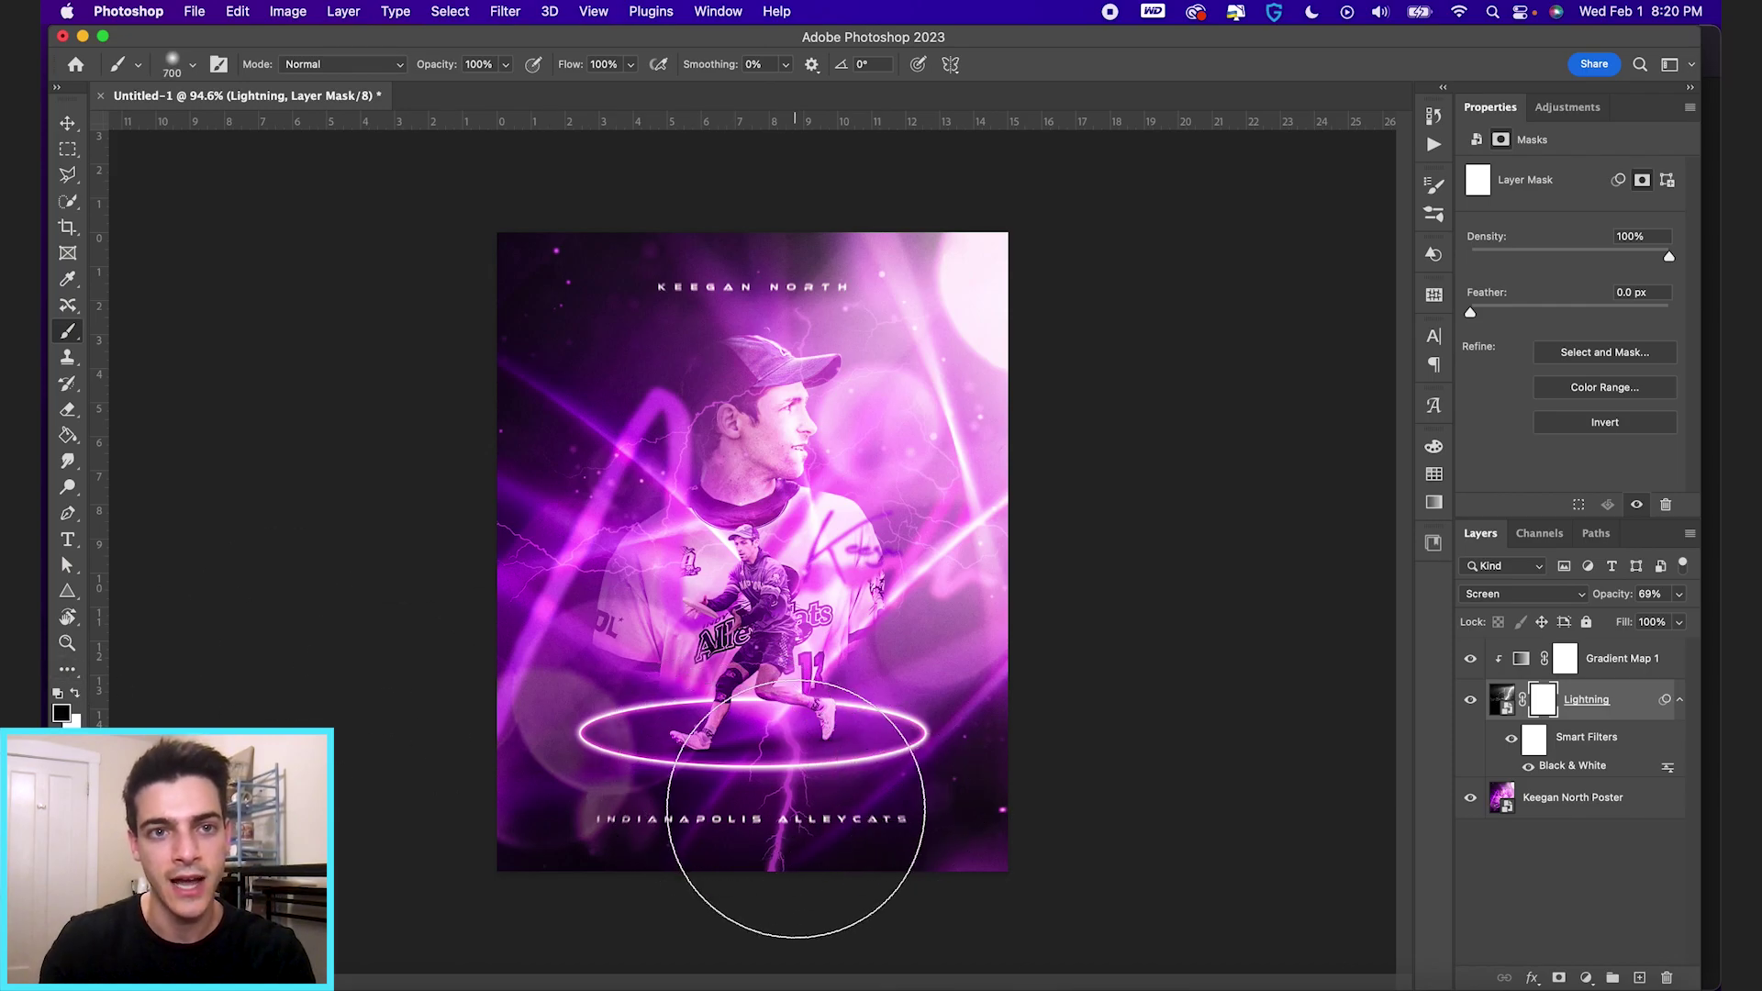
mouse_move(789, 809)
left_mouse_down()
mouse_move(775, 857)
mouse_move(835, 892)
mouse_move(719, 886)
left_mouse_up()
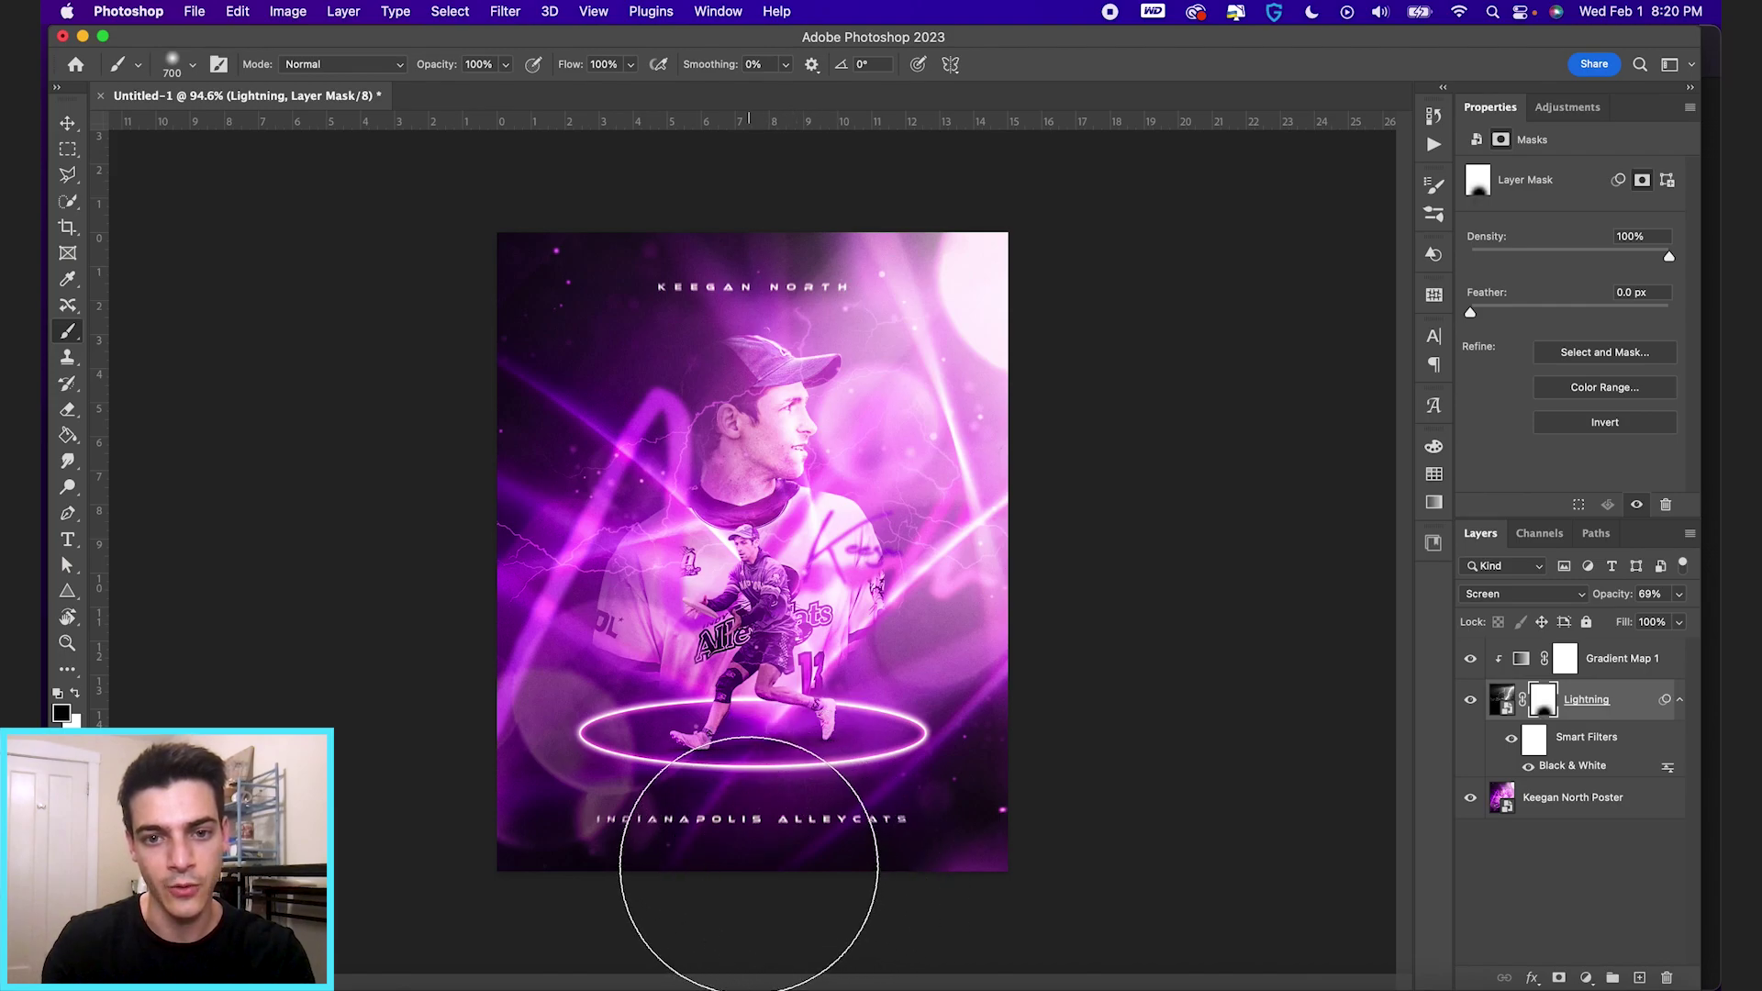
Step: Raise the Lightning layer's opacity to 100% and compare it on and off
left_click(1501, 705)
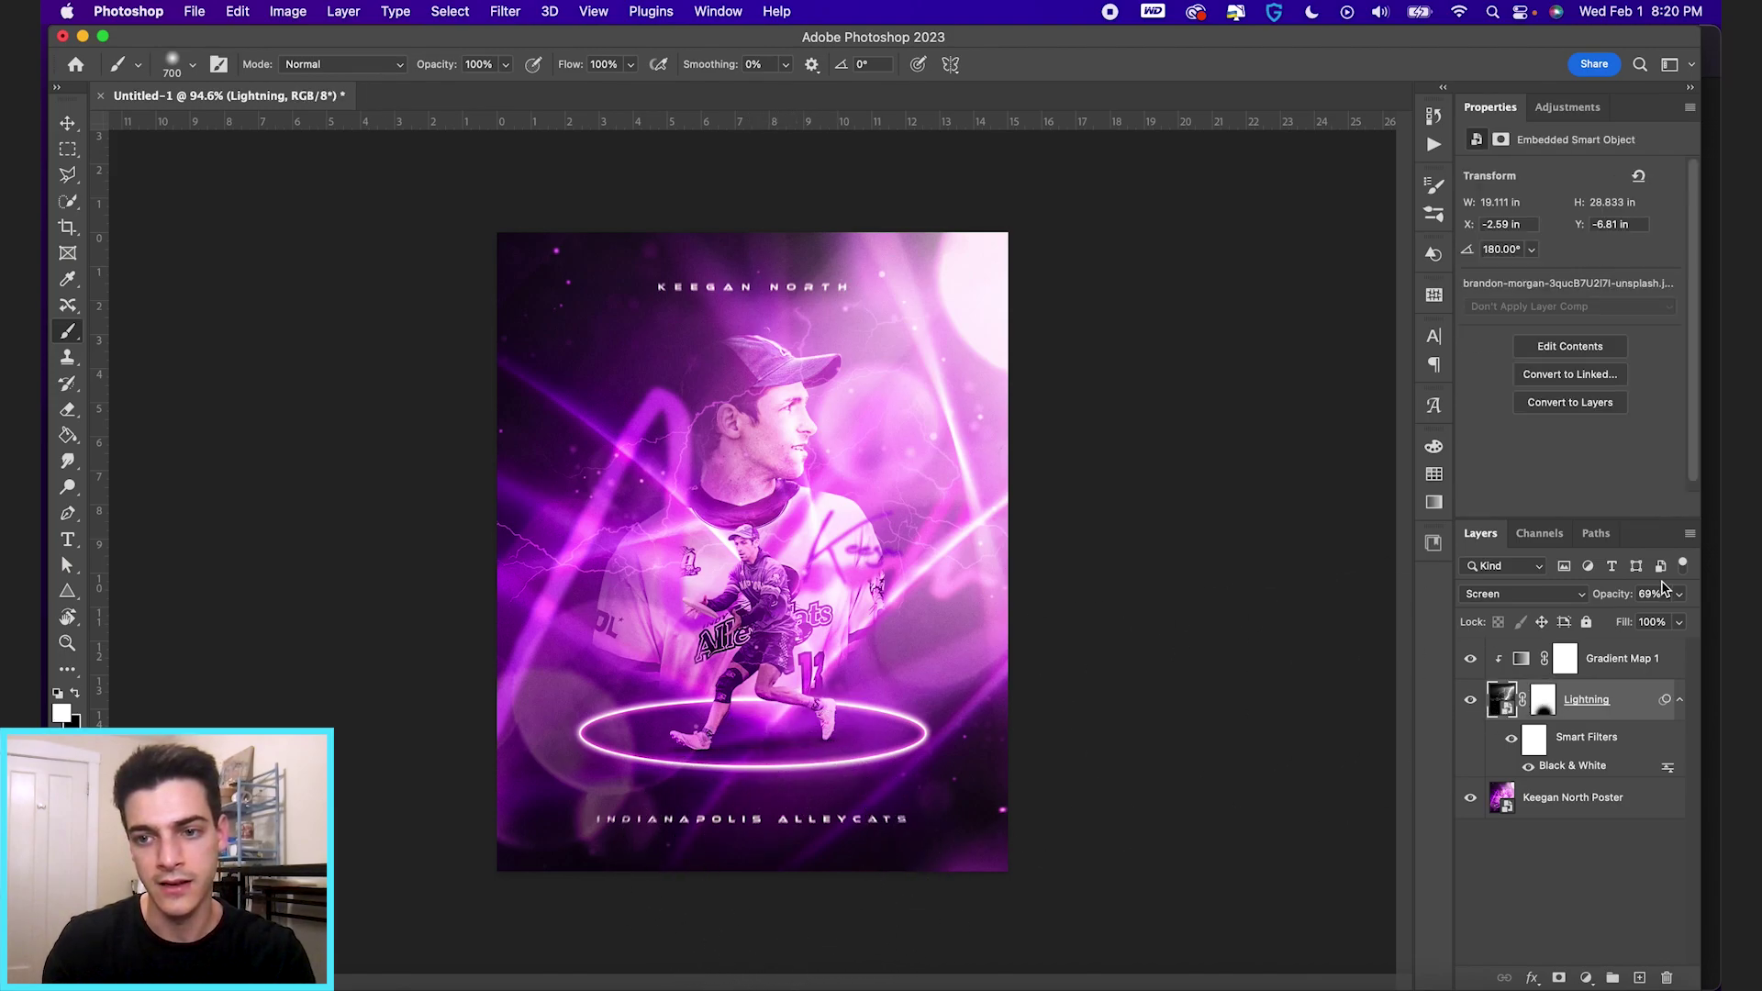
left_click(1649, 594)
type("100")
key("Return")
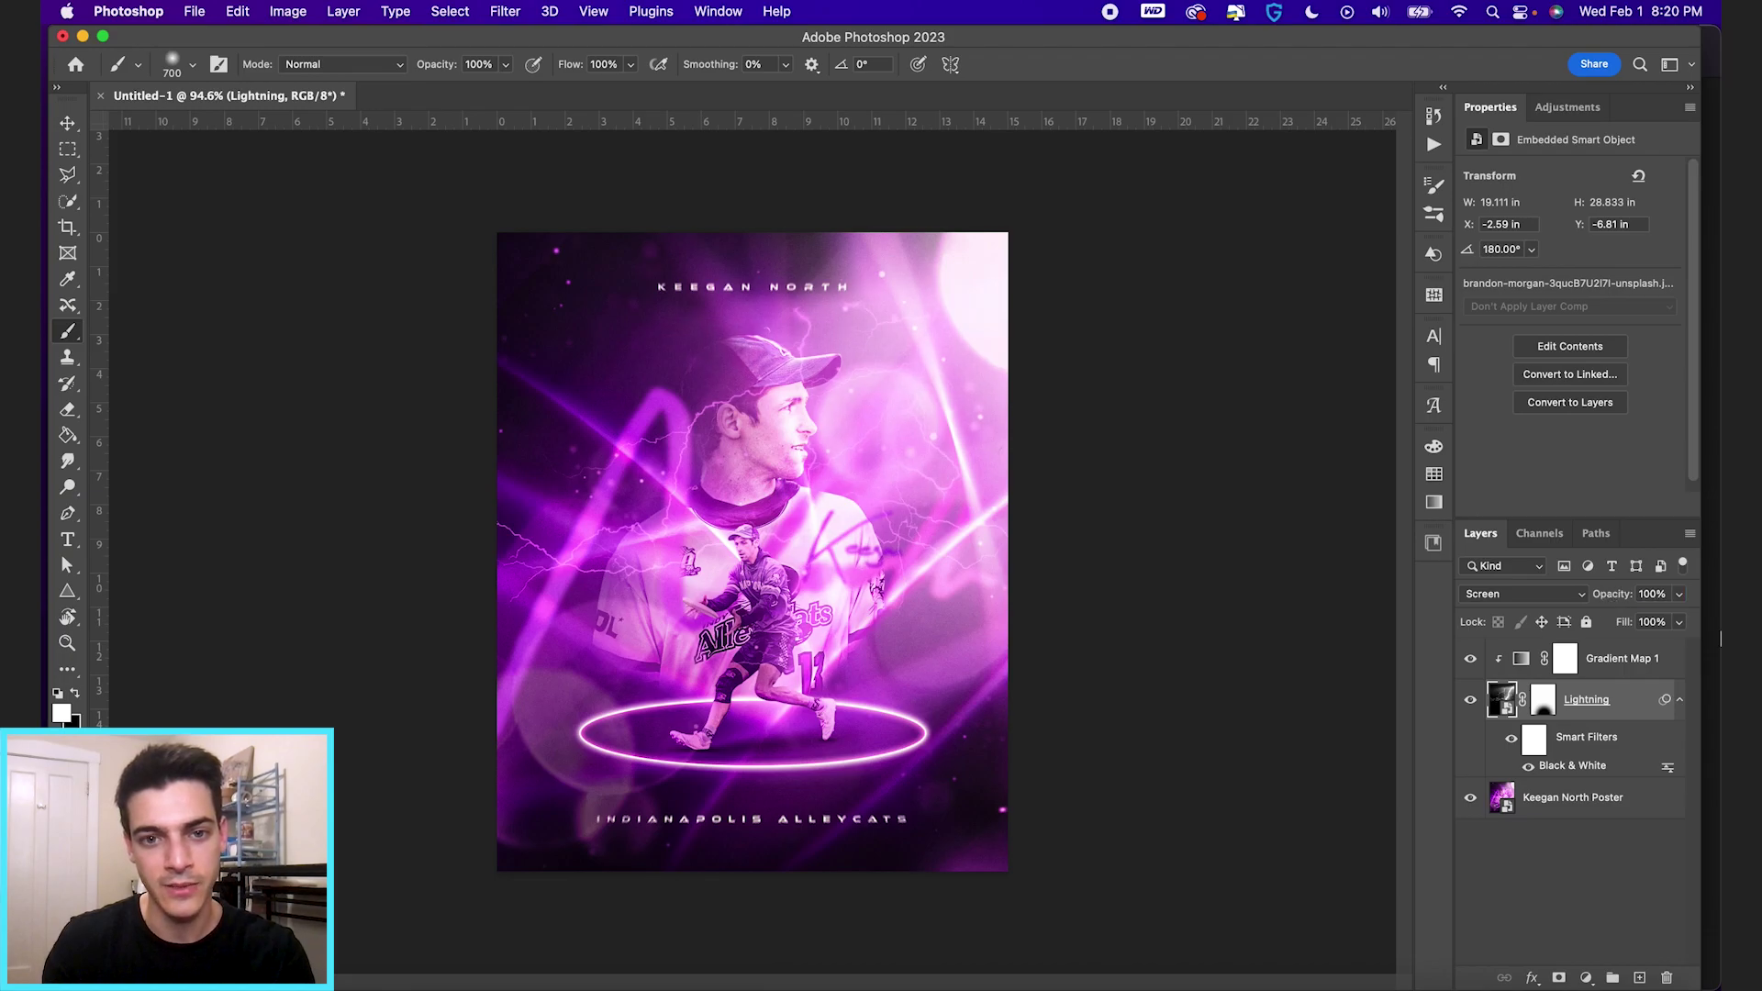
left_click(1470, 701)
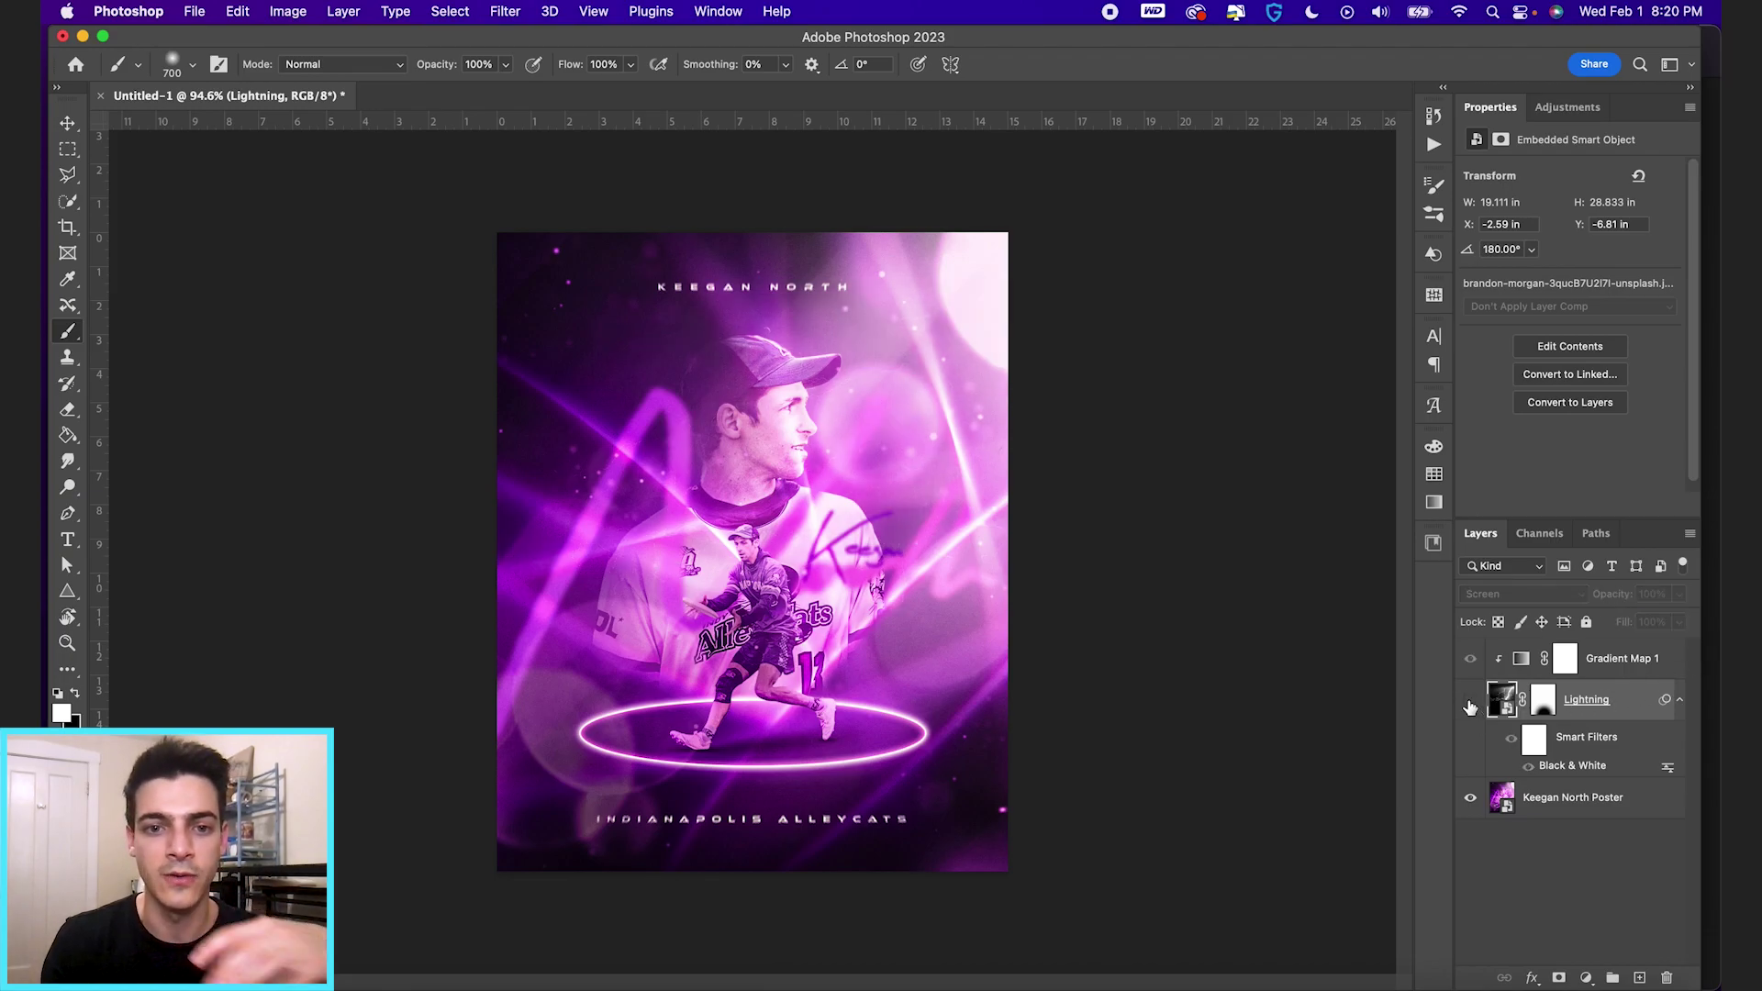
left_click(1470, 701)
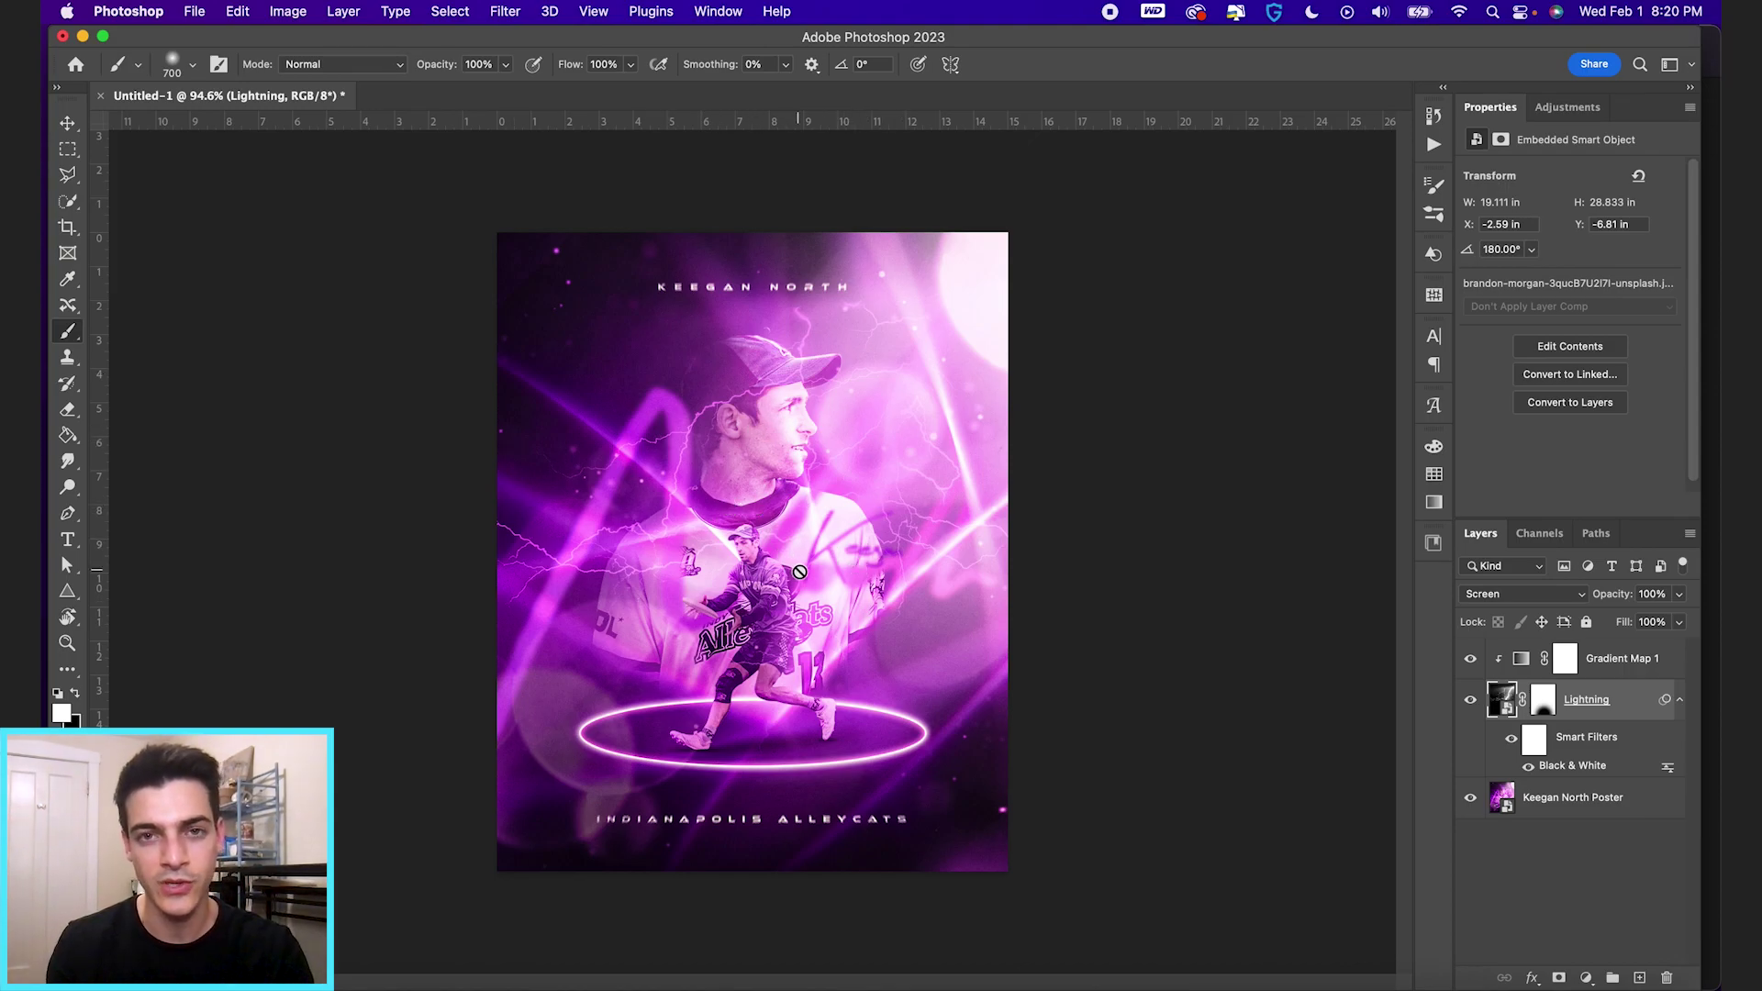
key("v")
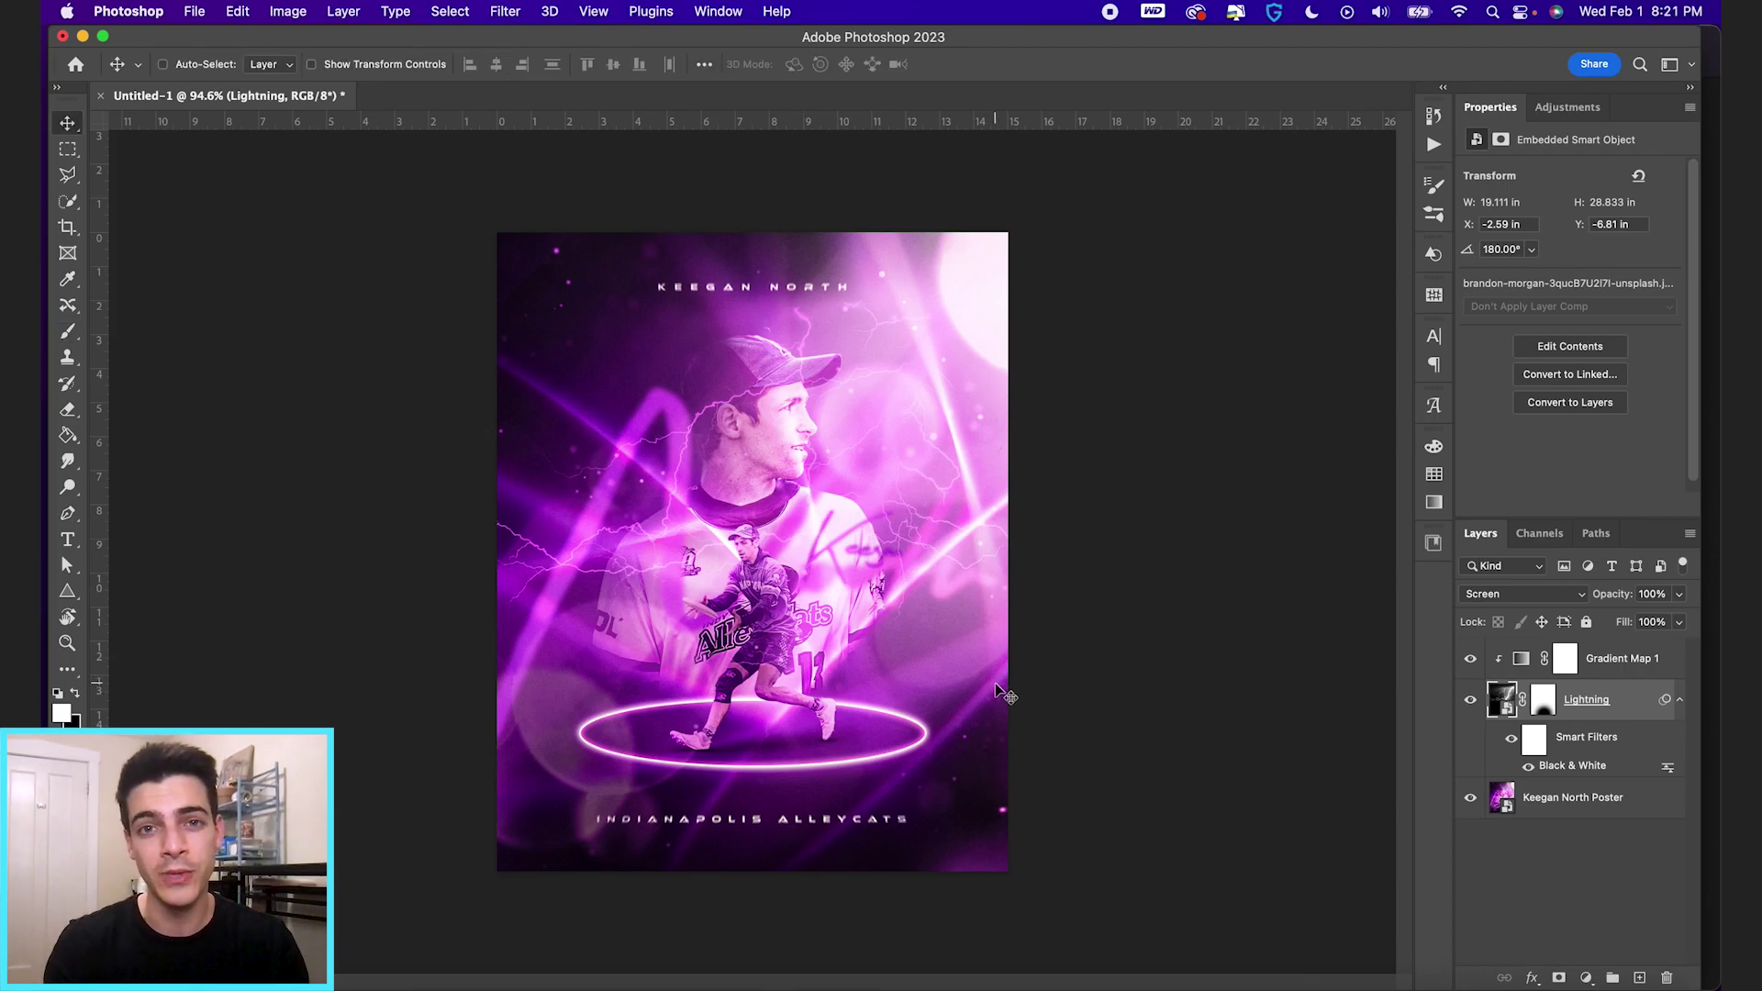
Step: Duplicate Lightning, place it above Gradient Map 1, and move its white bolts to about X 3.59 in, Y -13.27 in around the title
left_click_drag(1001, 693, 1001, 690)
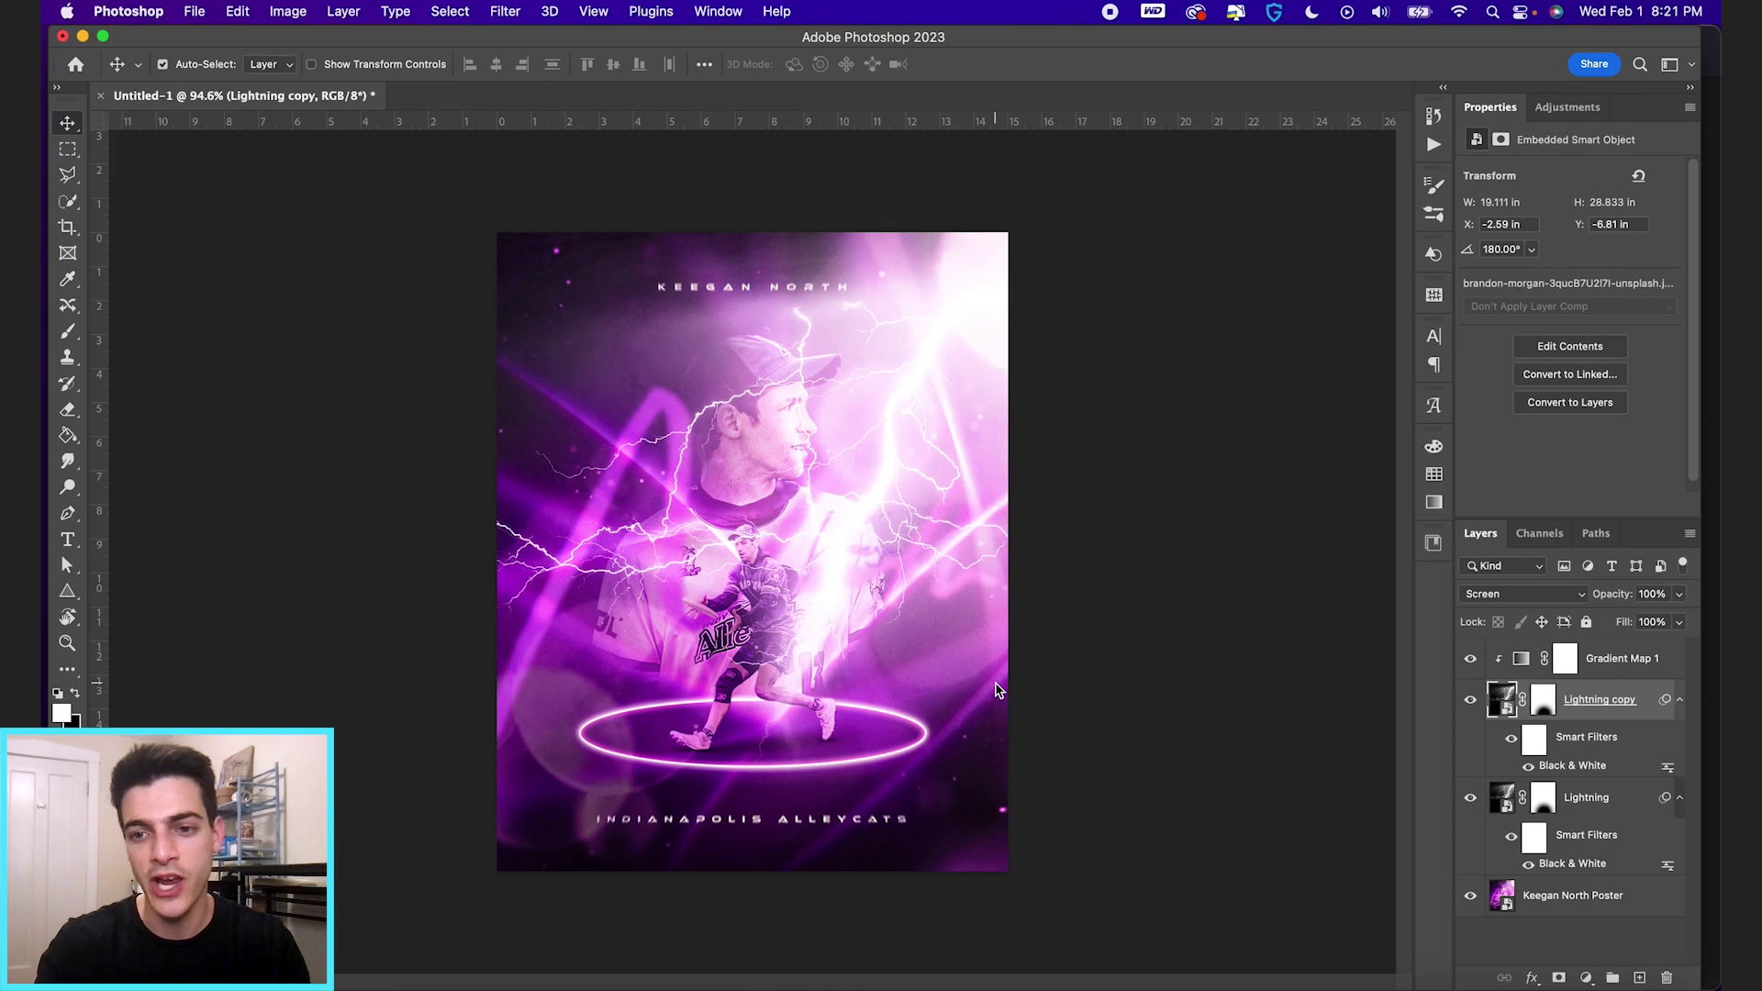
left_click_drag(1501, 800, 1501, 642)
left_click_drag(1052, 569, 1083, 476)
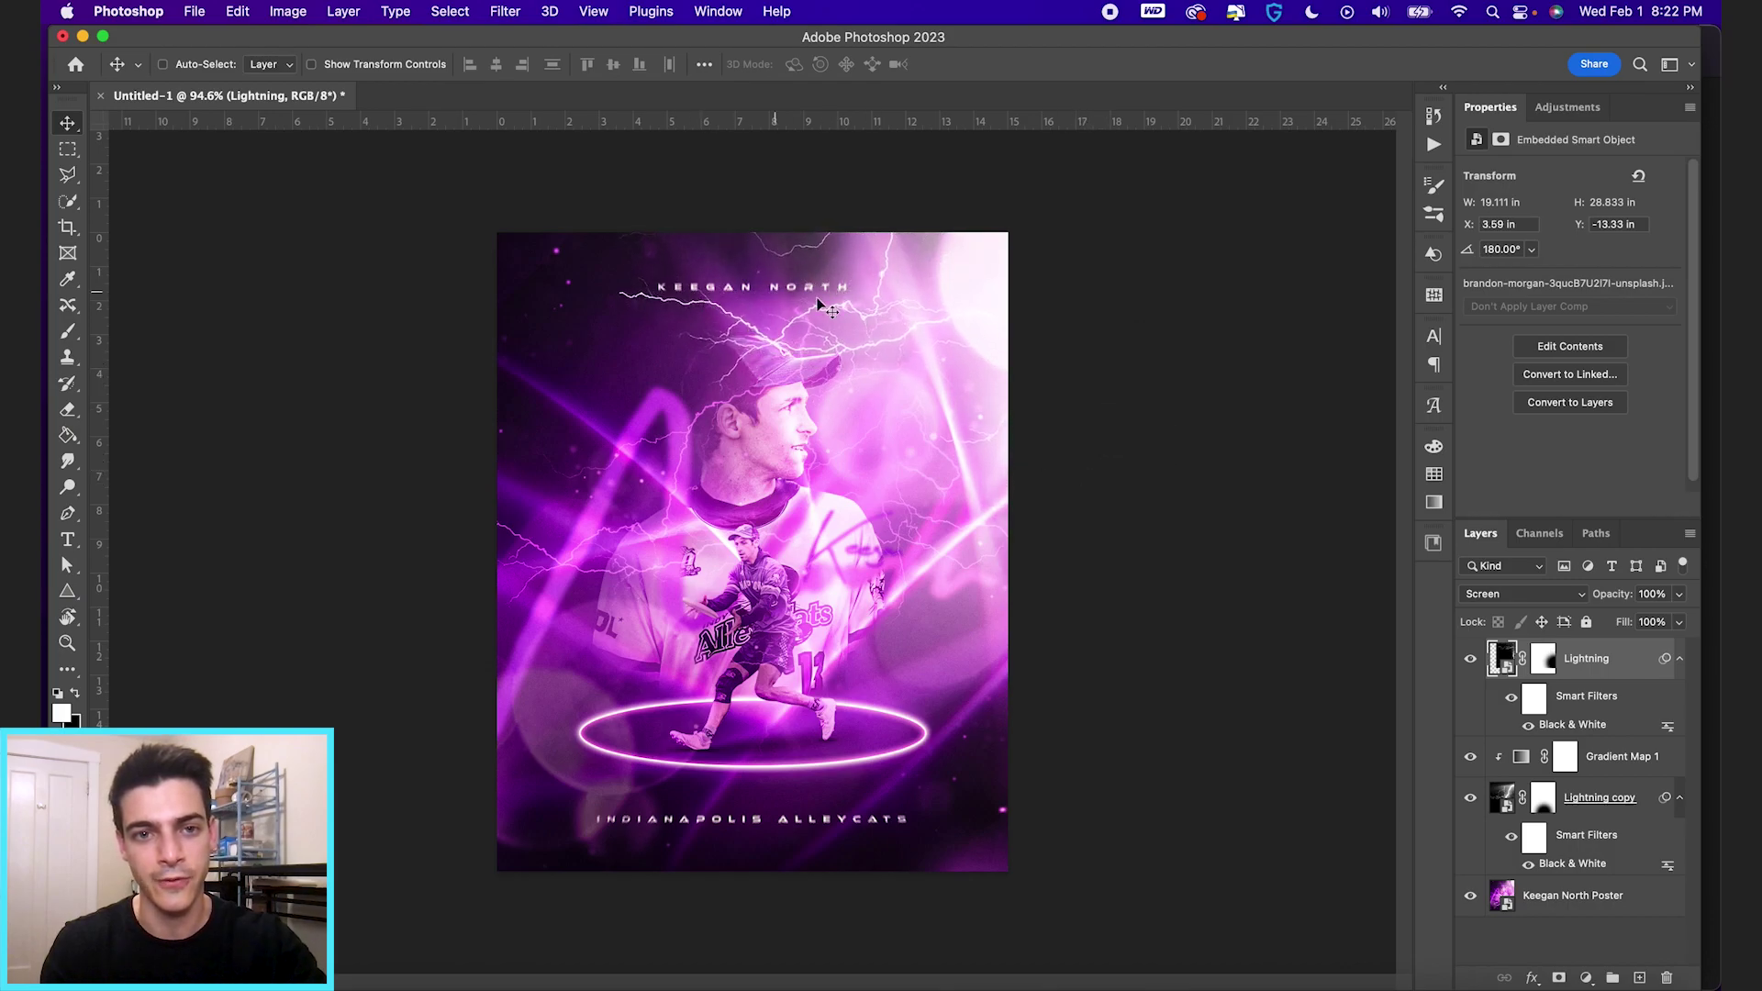
left_click_drag(919, 323, 918, 318)
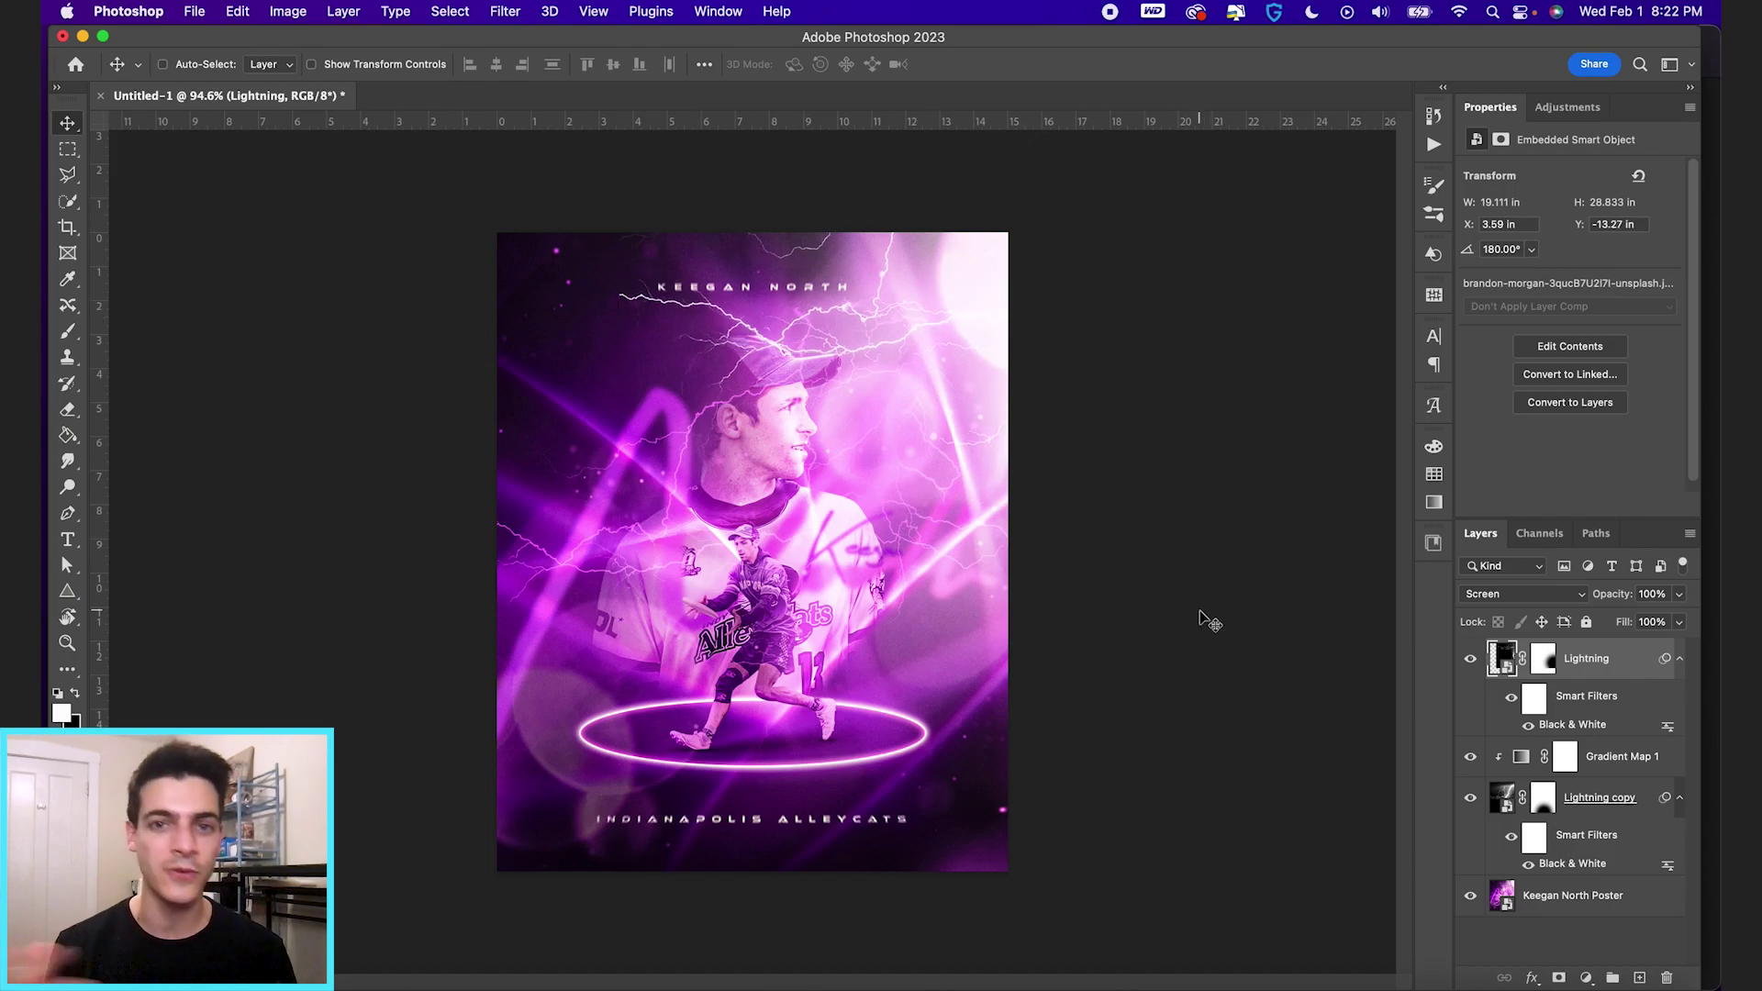